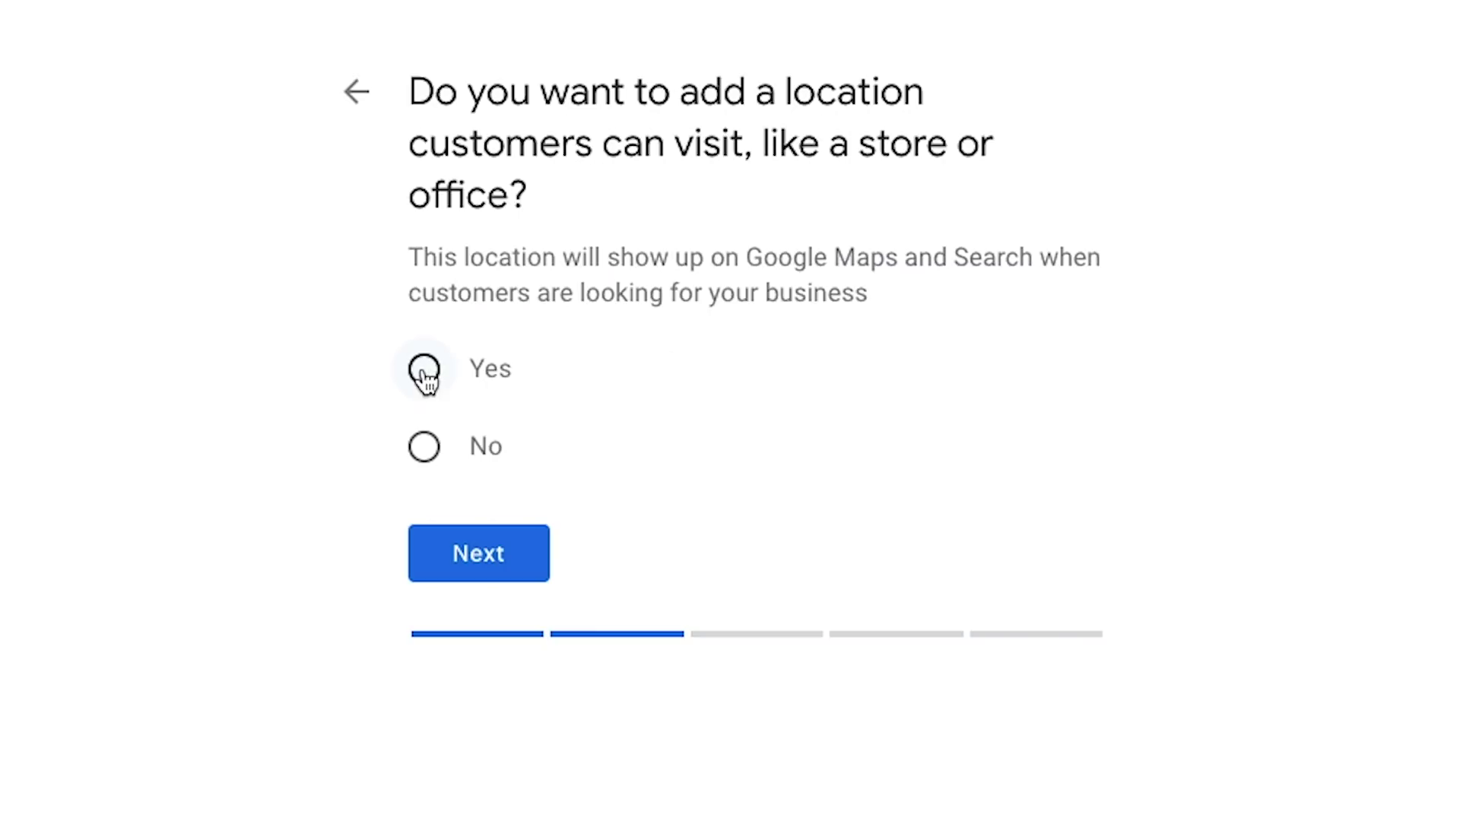
Decline adding a location customers can visit, and add Boulder, CO, USA as a service area.
click(424, 448)
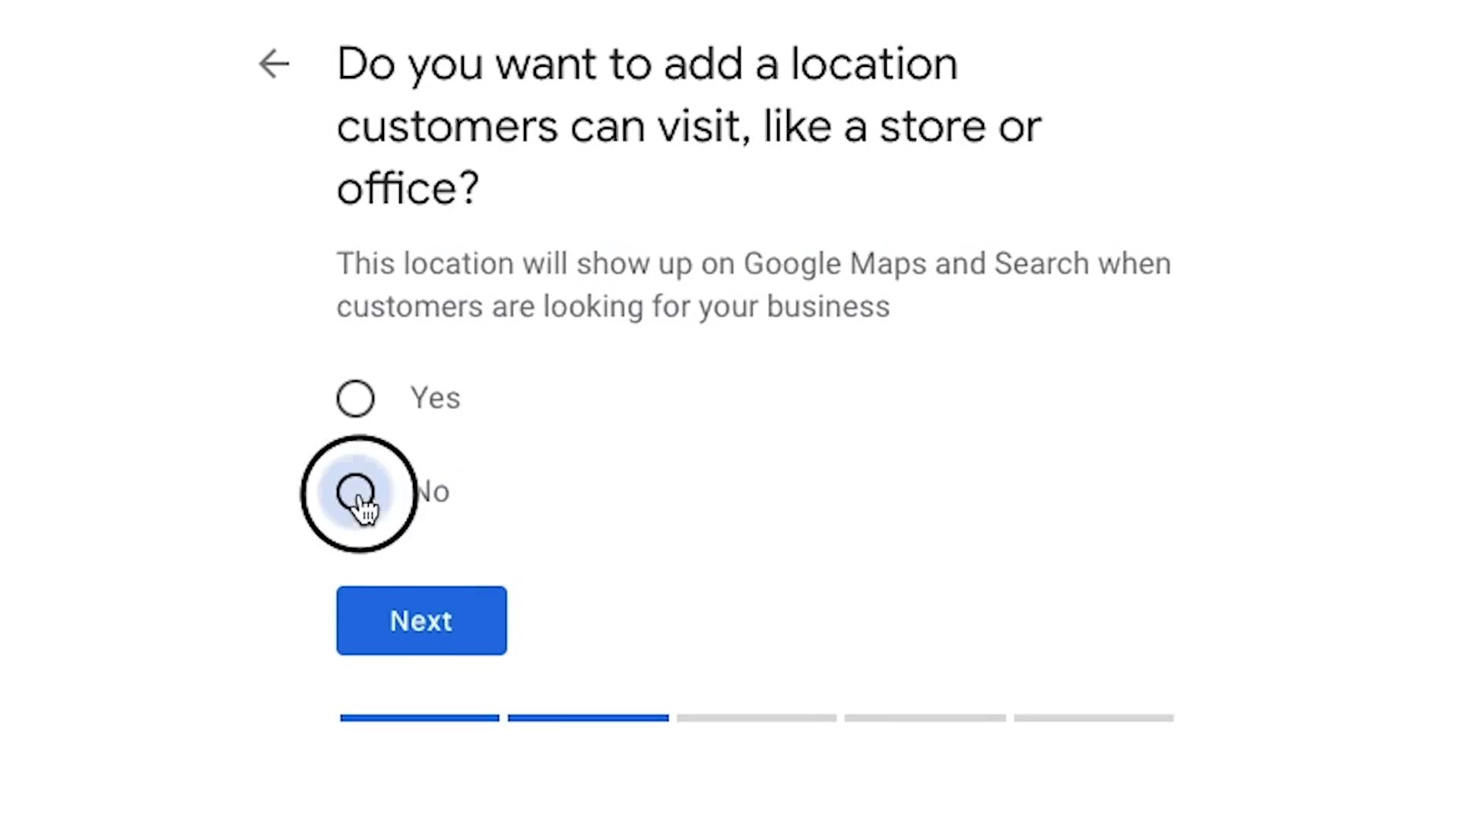
click(438, 631)
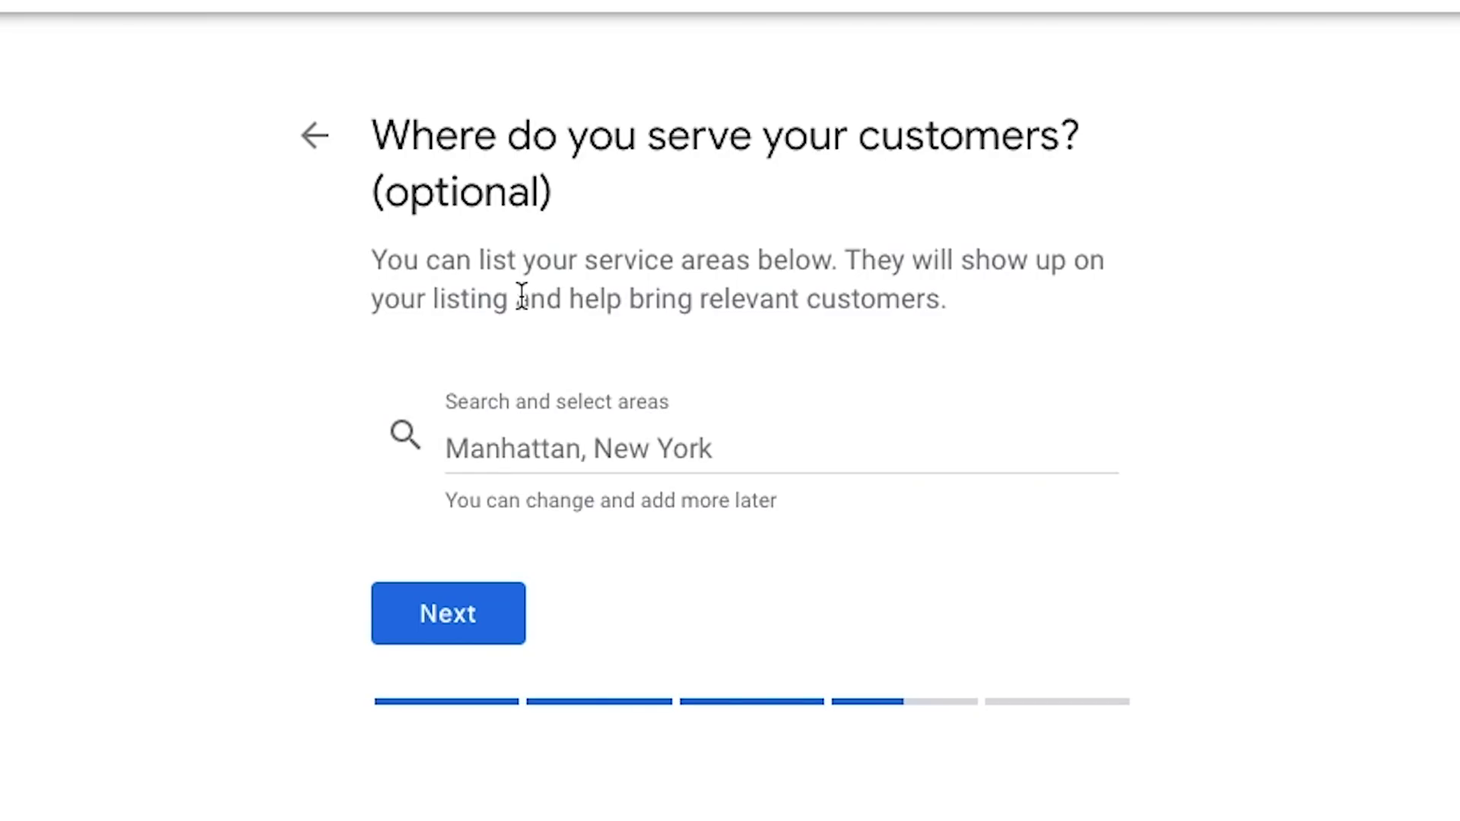
click(527, 448)
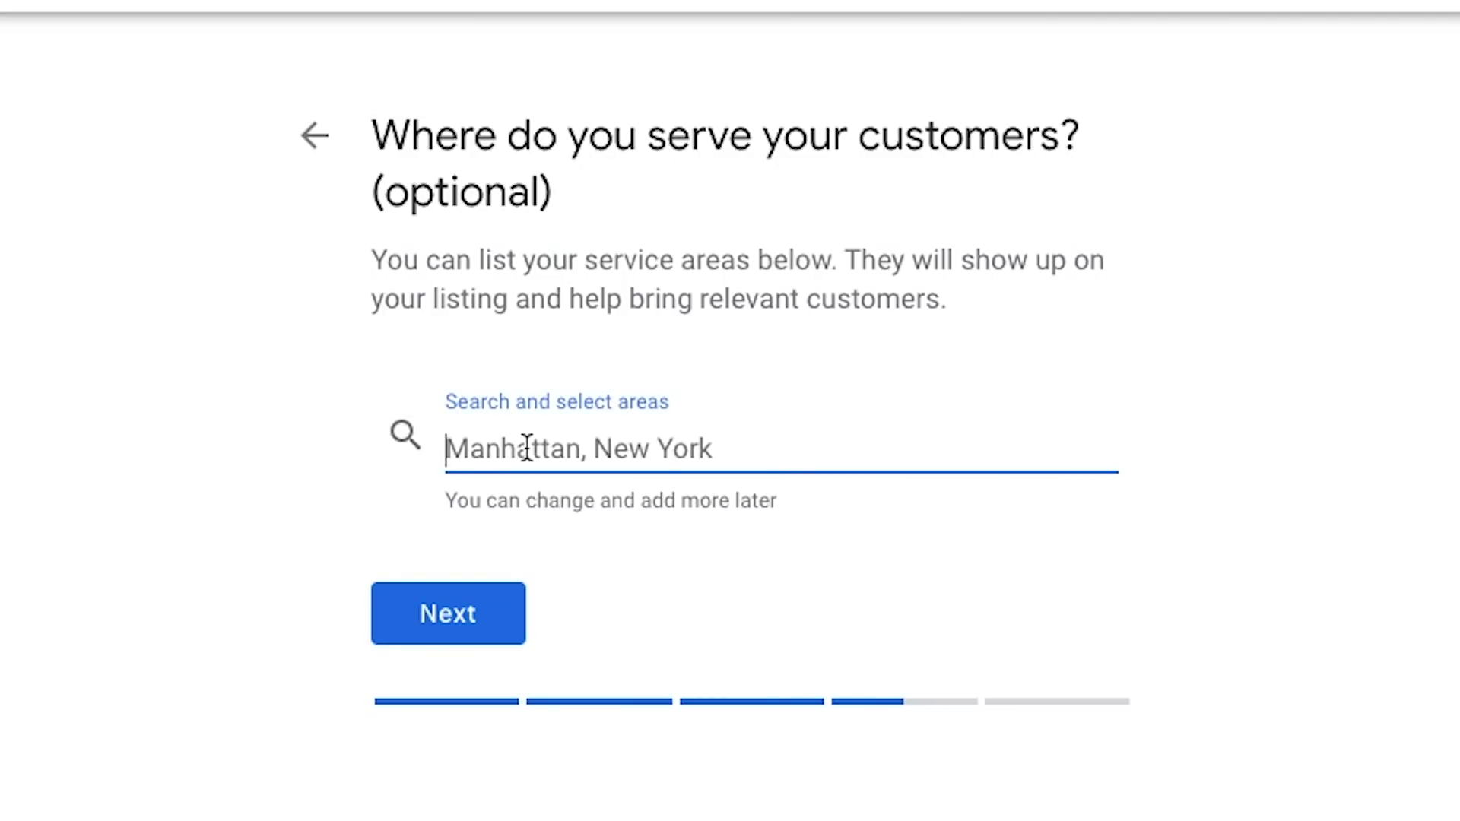
text(boaulder)
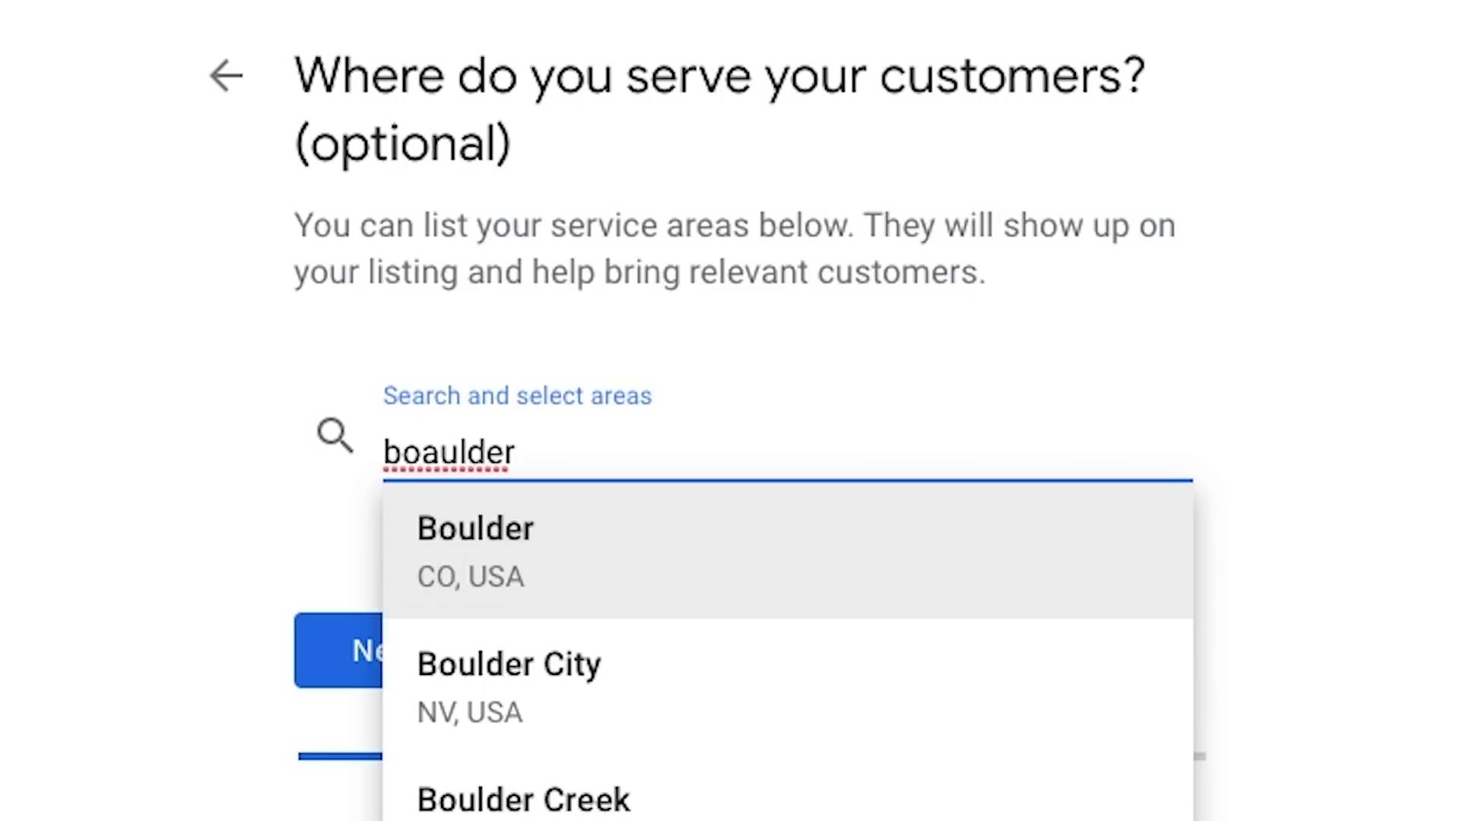
key(BackSpace)
key(BackSpace)
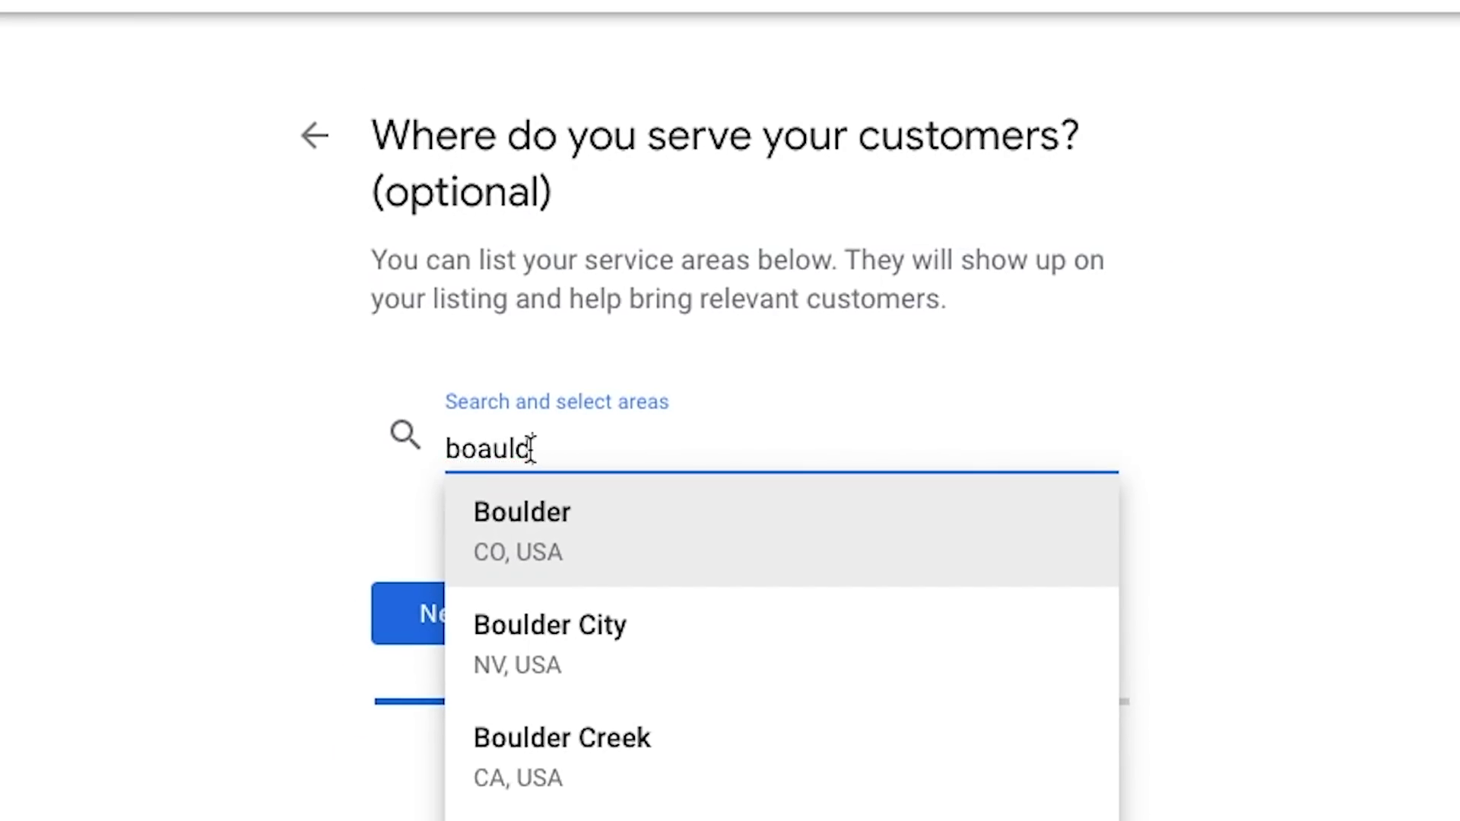
key(BackSpace)
key(BackSpace)
key(BackSpace)
key(BackSpace)
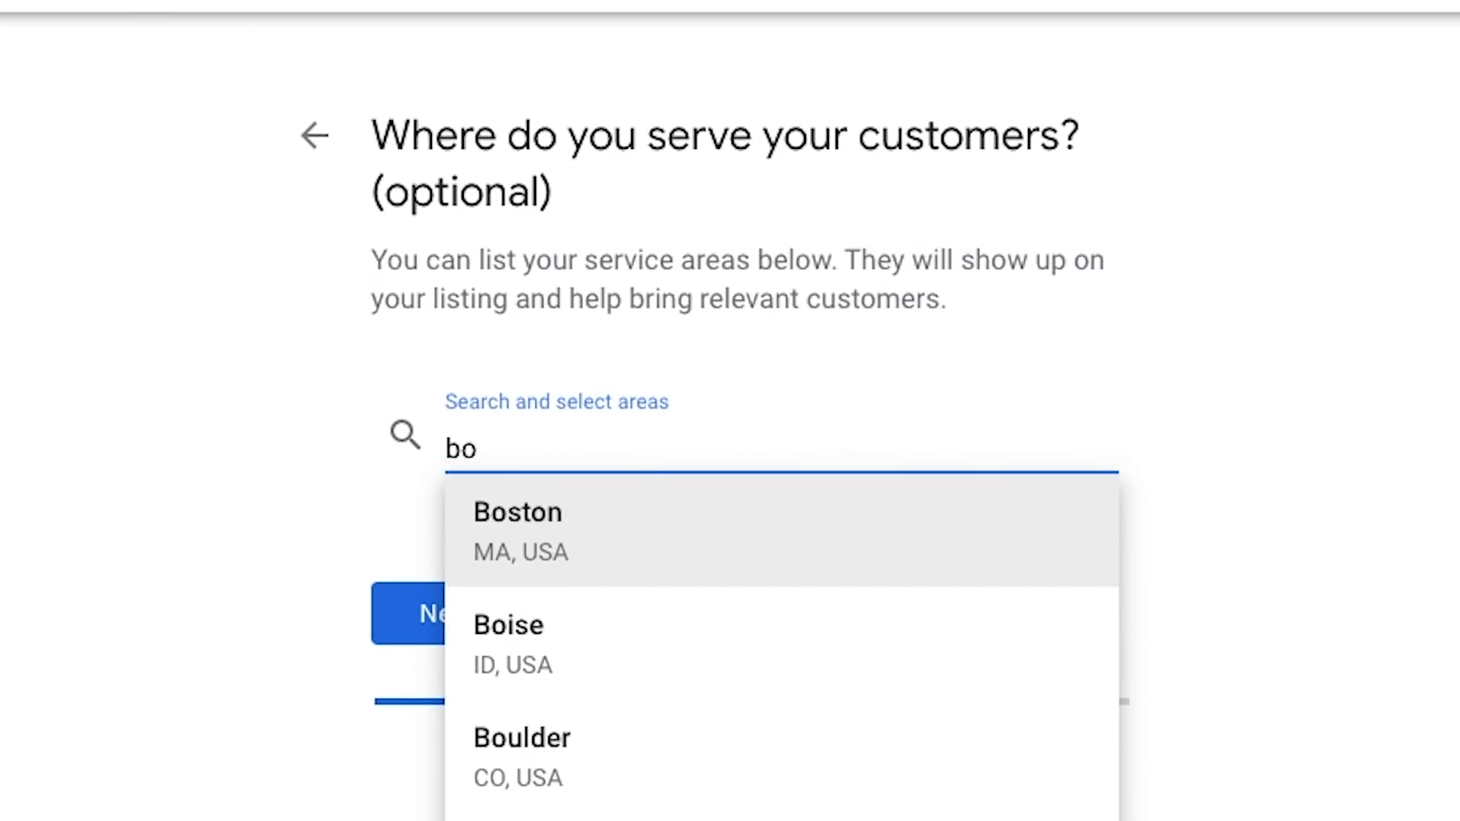
text(ulder)
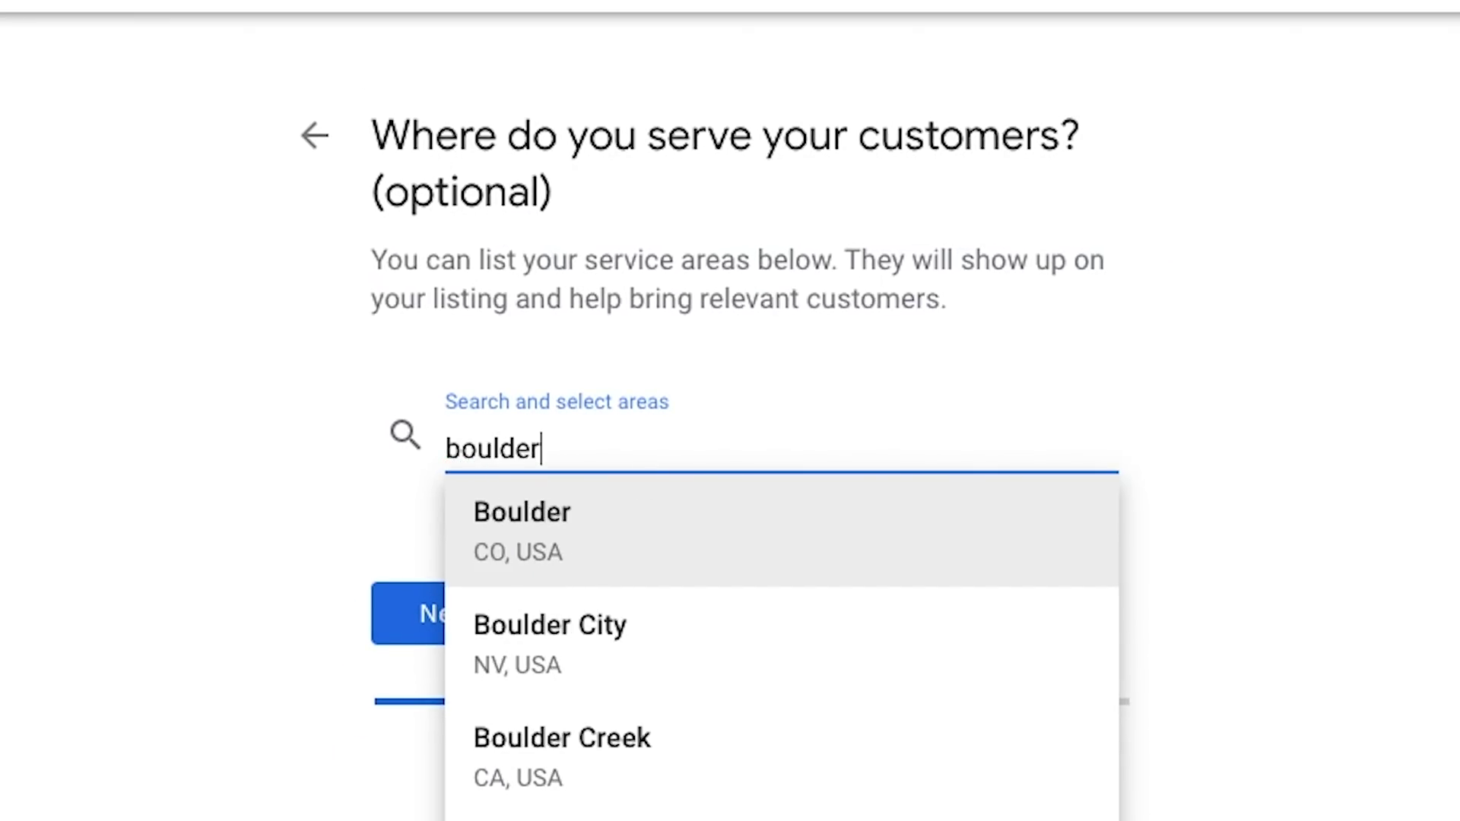
click(612, 533)
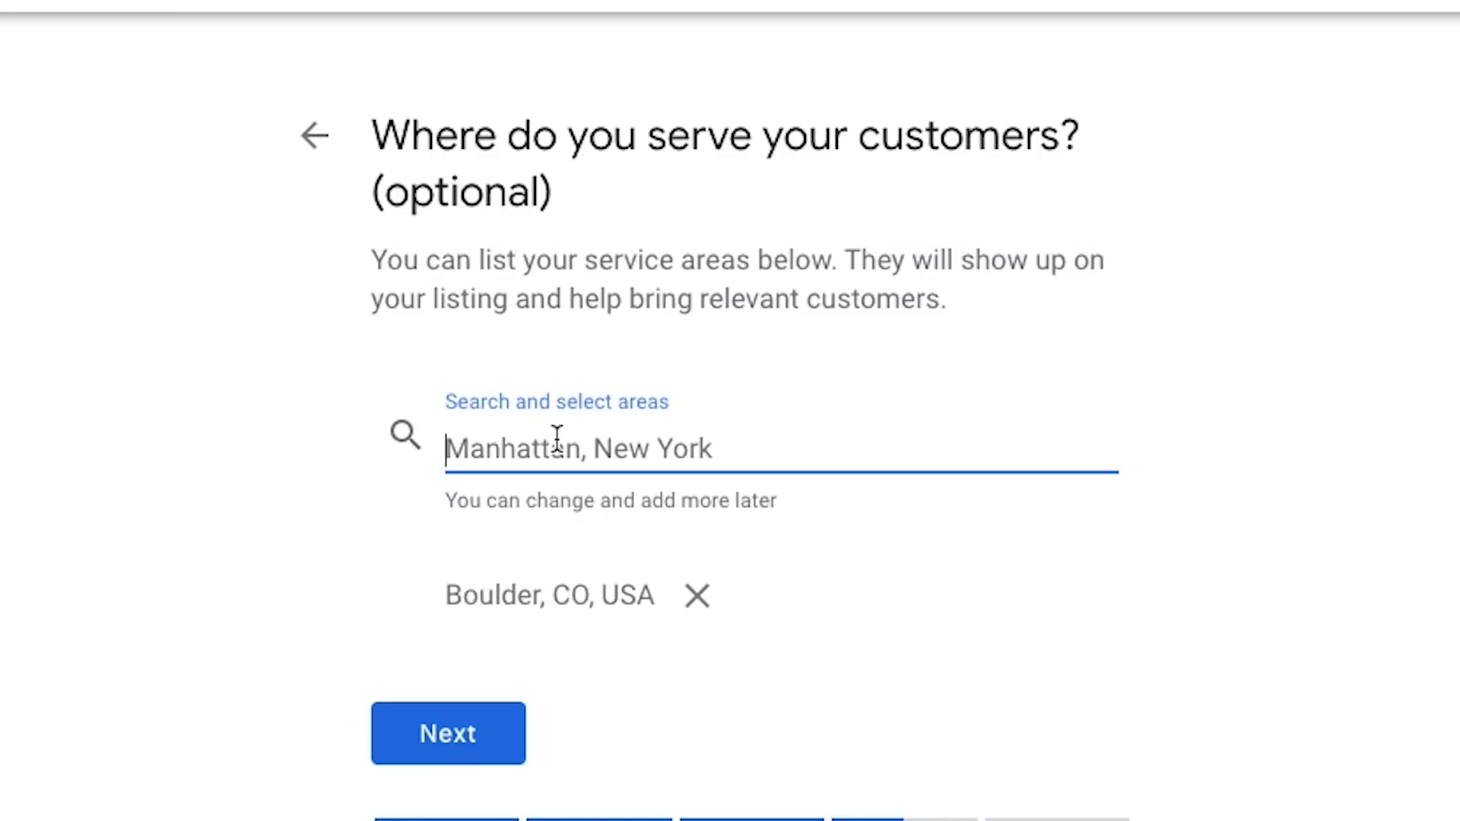
Add Louisville, CO, USA and Lafayette, CO, USA as service areas and continue to the contact details.
text(louisville)
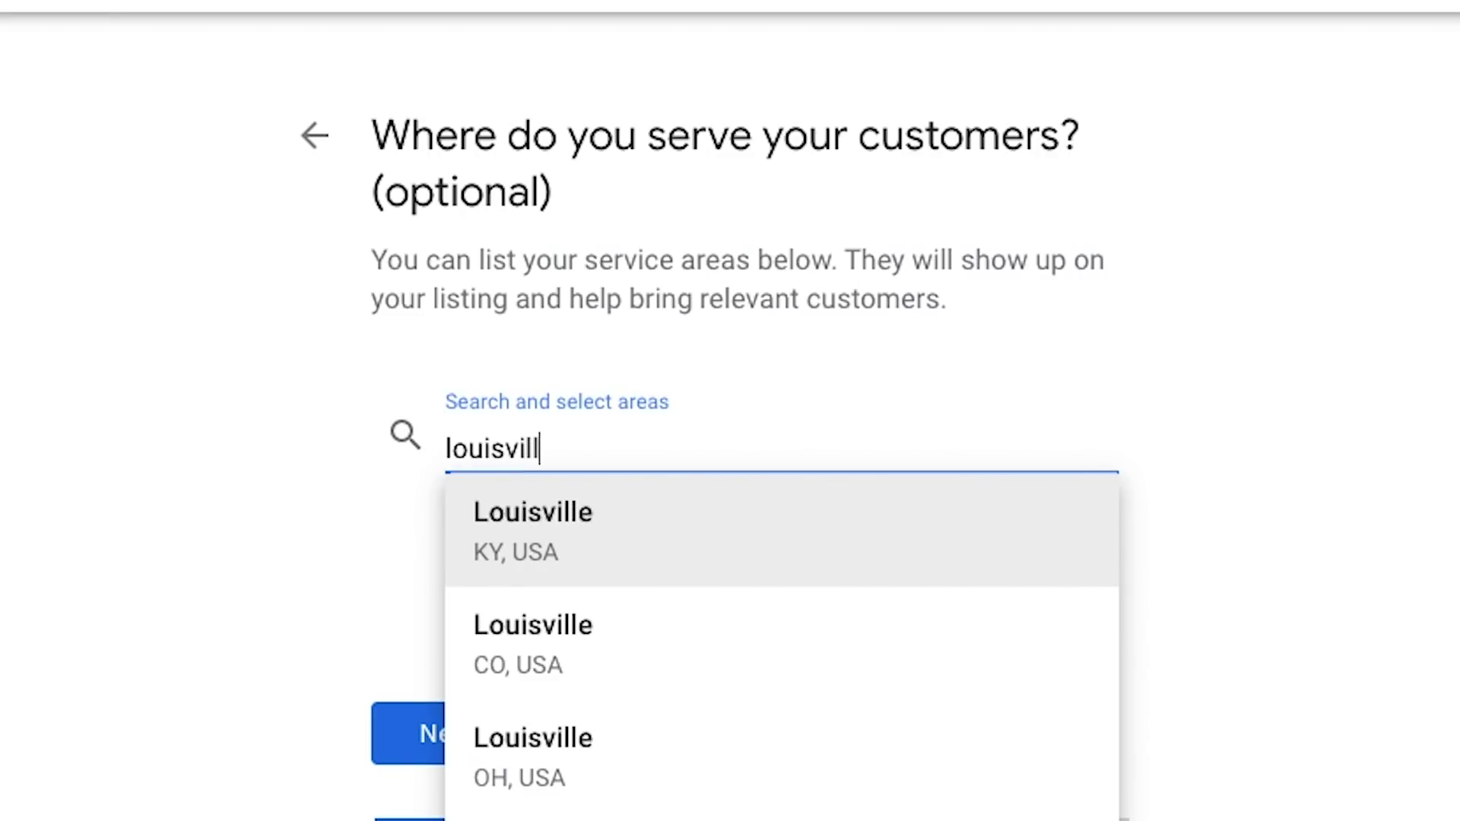
click(559, 663)
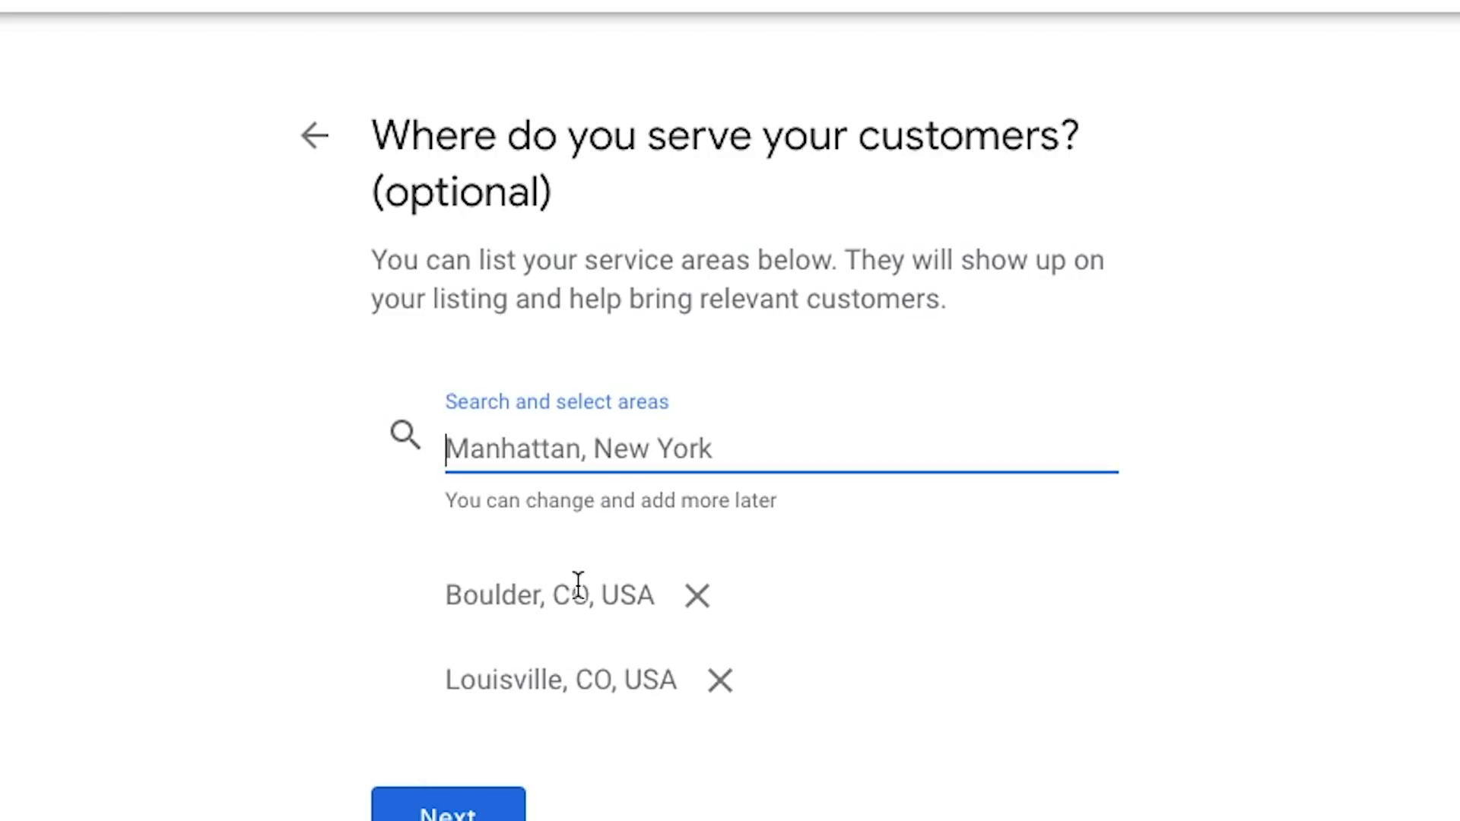
text(lafay)
click(600, 593)
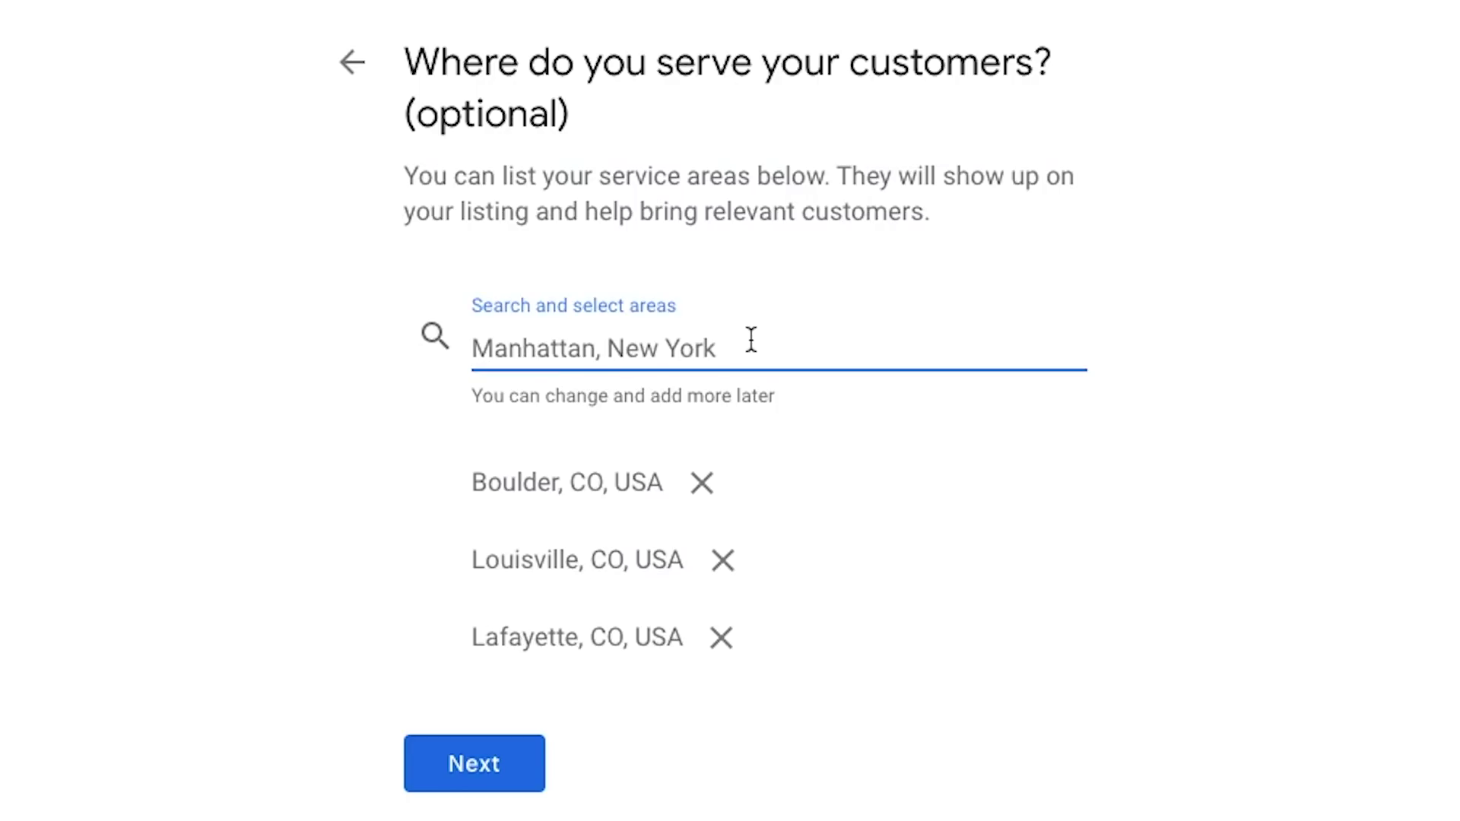
click(476, 764)
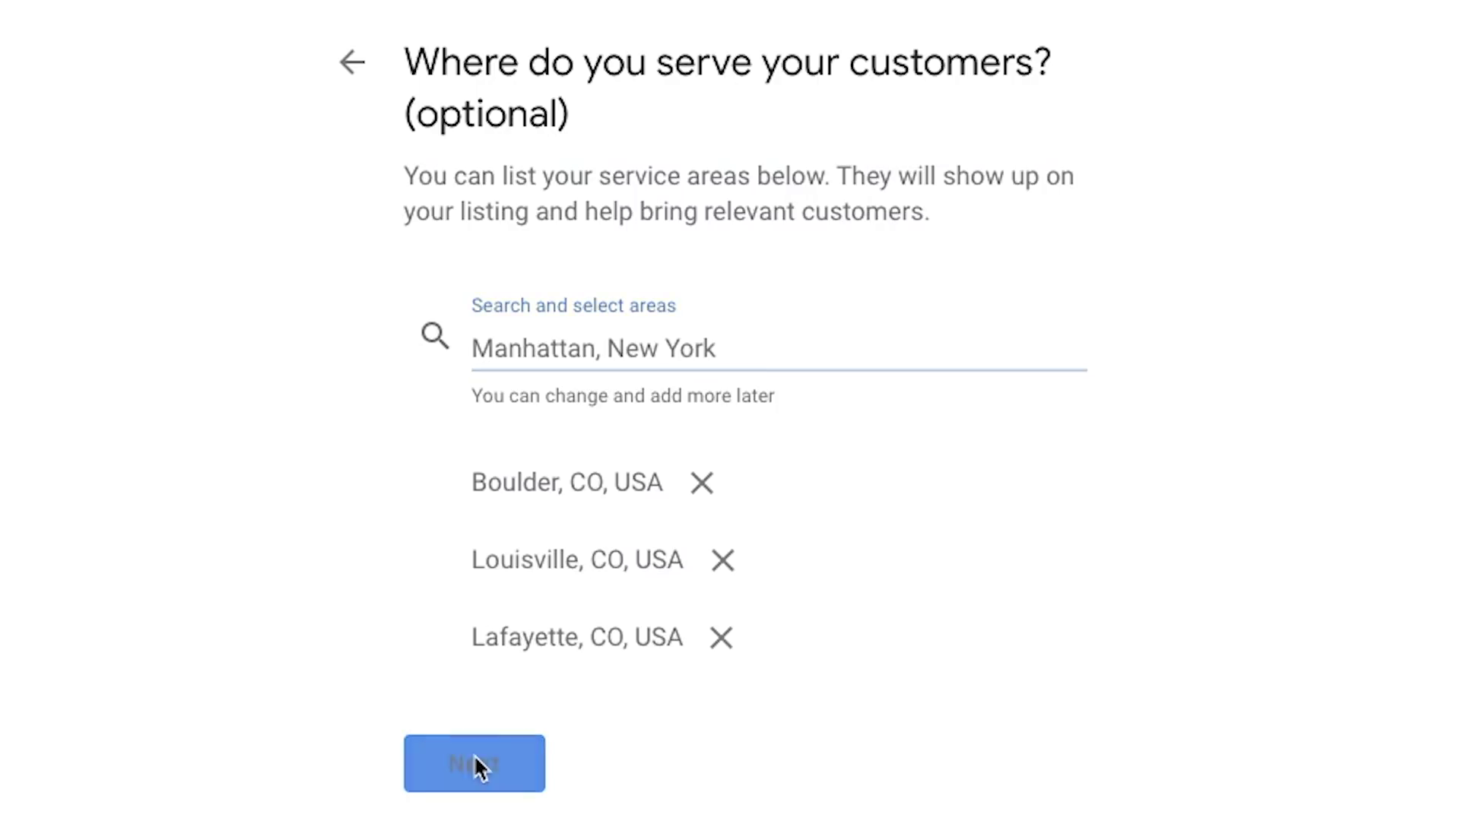
Enter the business's contact phone number and boulderclosets.com as the current website URL, and submit the contact details.
click(683, 319)
key(ctrl+v)
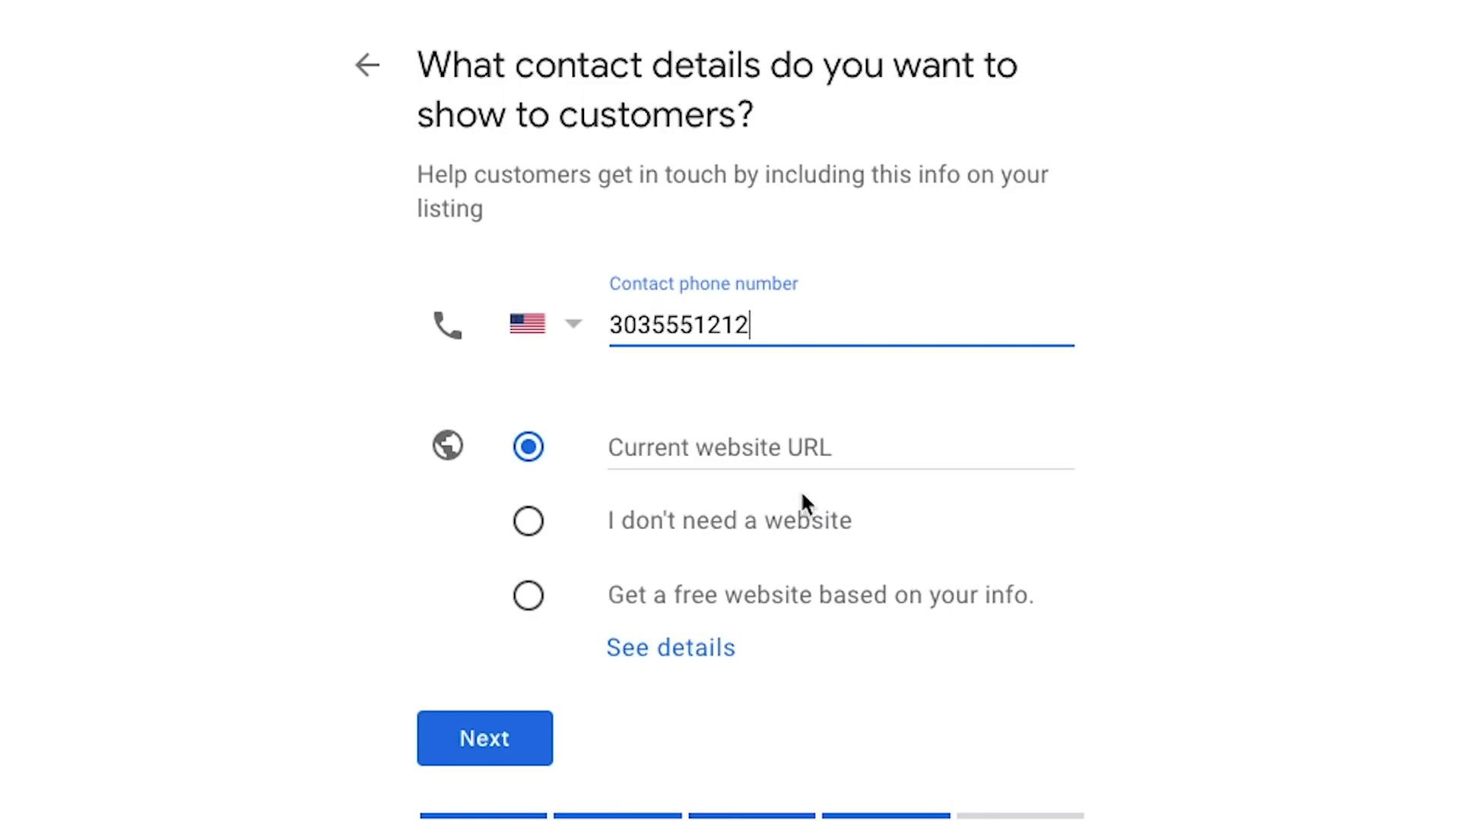
click(780, 448)
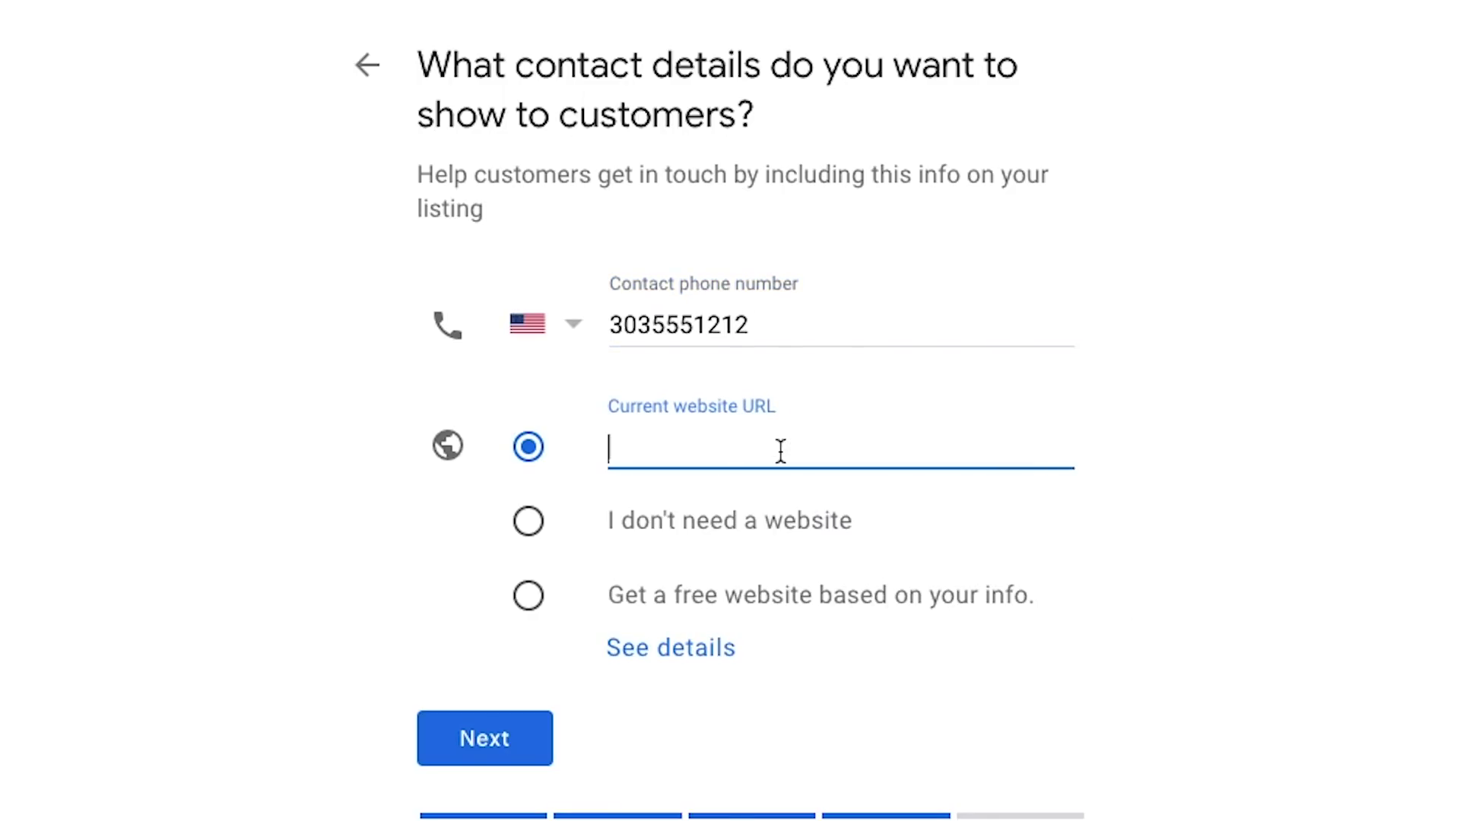
text(boulderclosets.com)
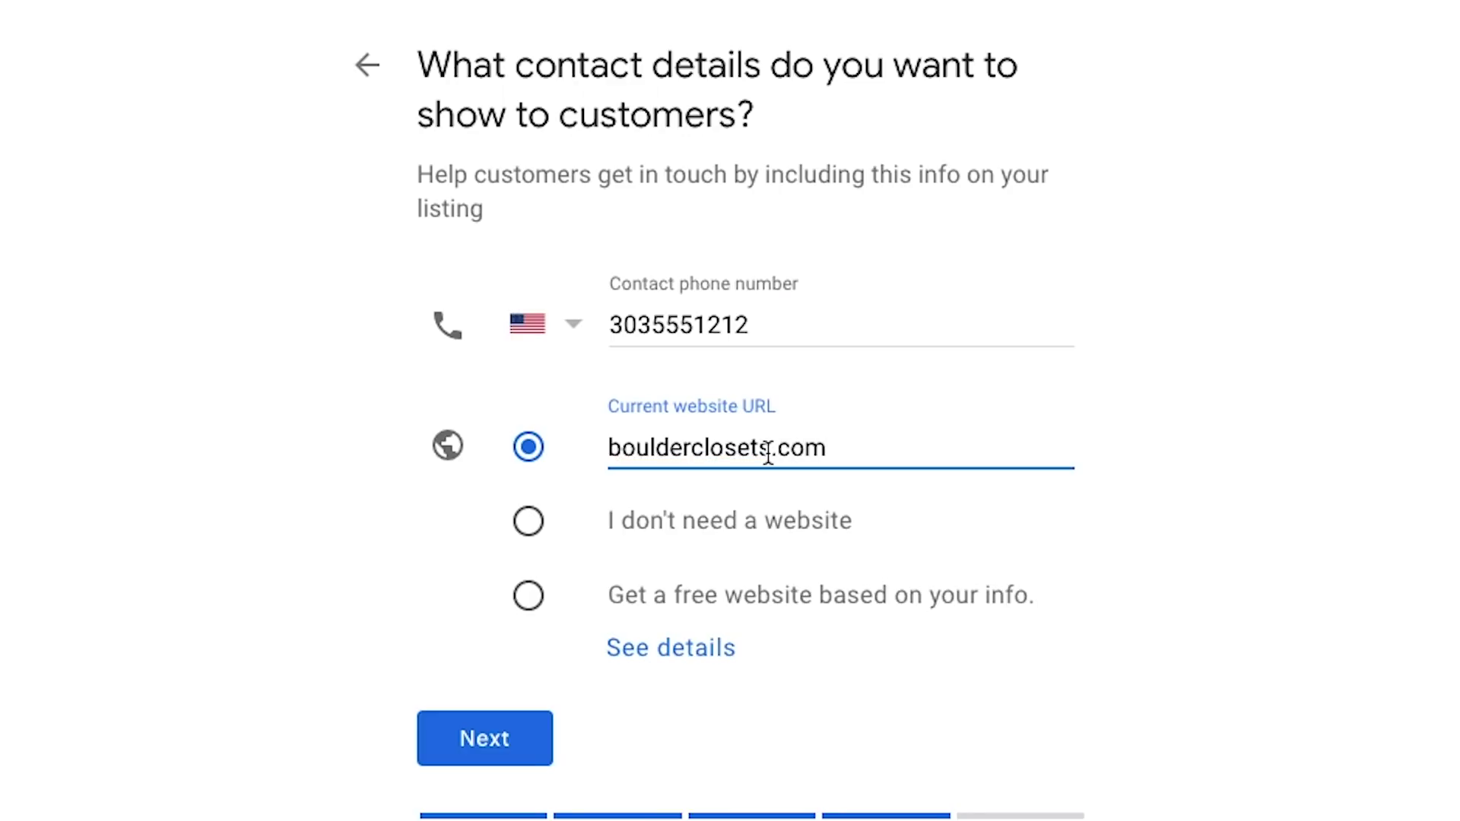
click(505, 753)
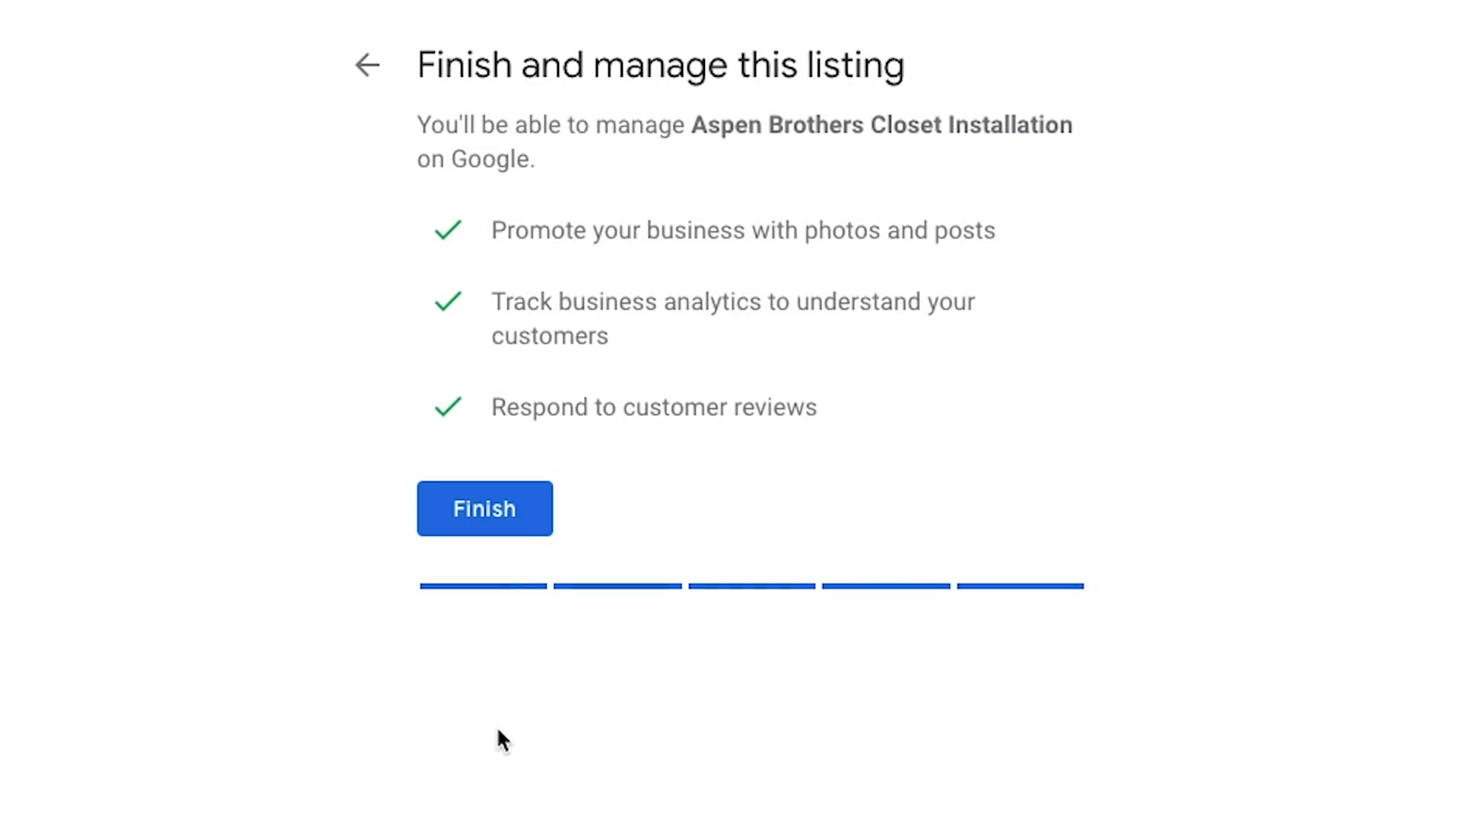
Finish creating the listing and postpone its address verification.
click(494, 513)
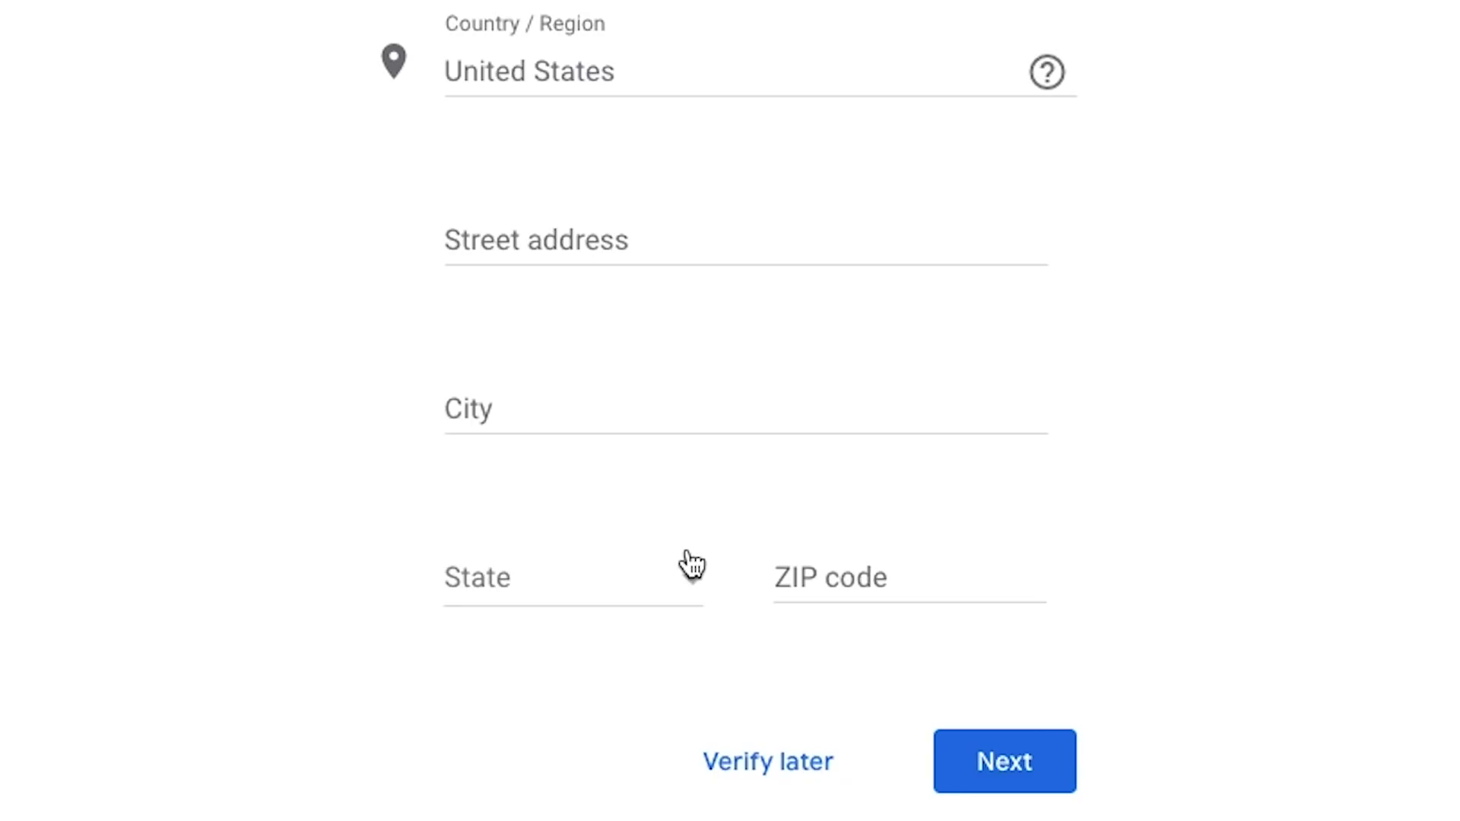
click(760, 760)
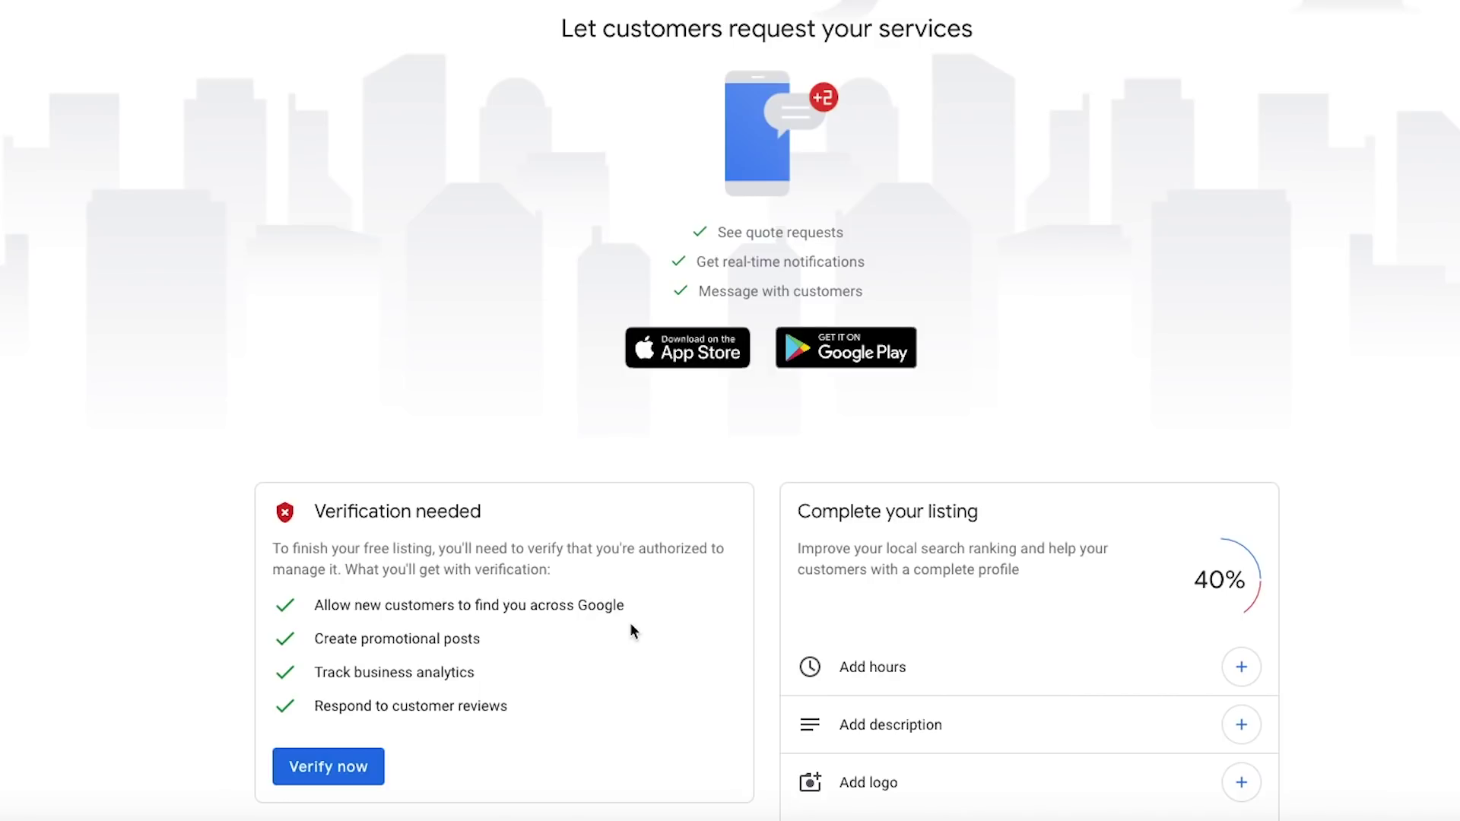
Start adding business hours from the listing completion tasks and mark Monday through Friday as open.
scroll(631, 624, down, 3)
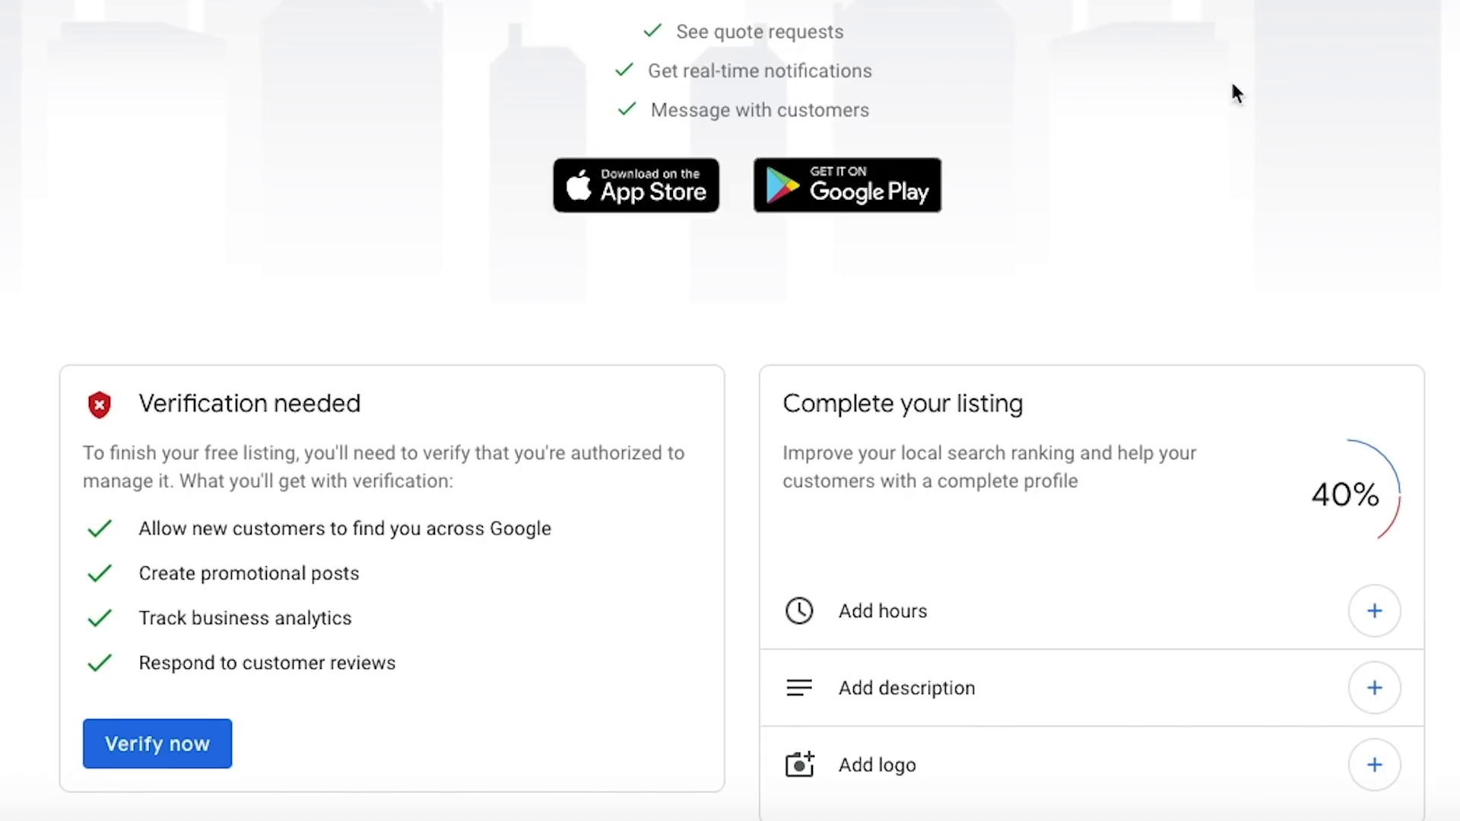
scroll(1253, 88, down, 5)
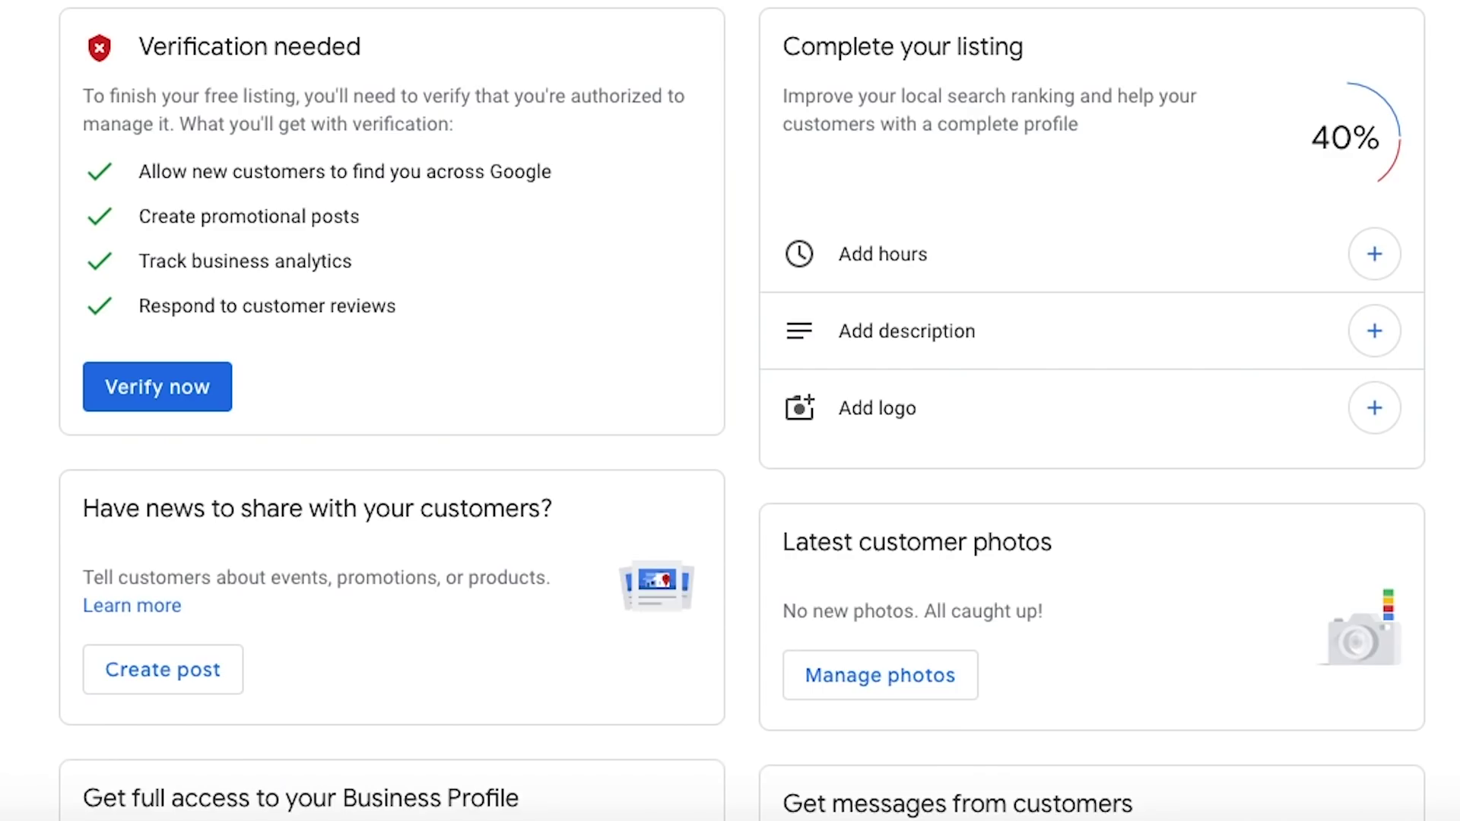
scroll(753, 4, down, 1)
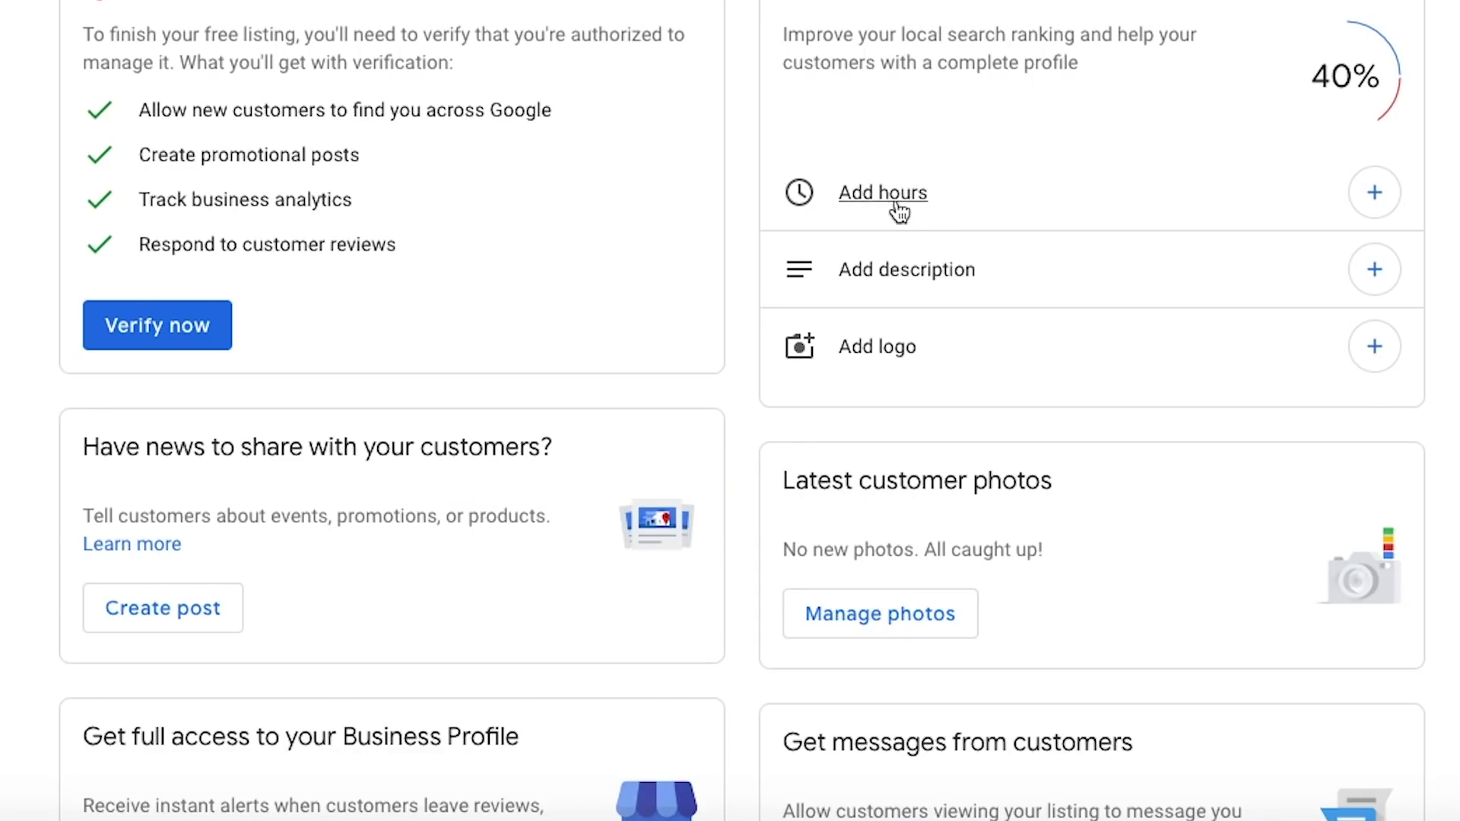
click(878, 196)
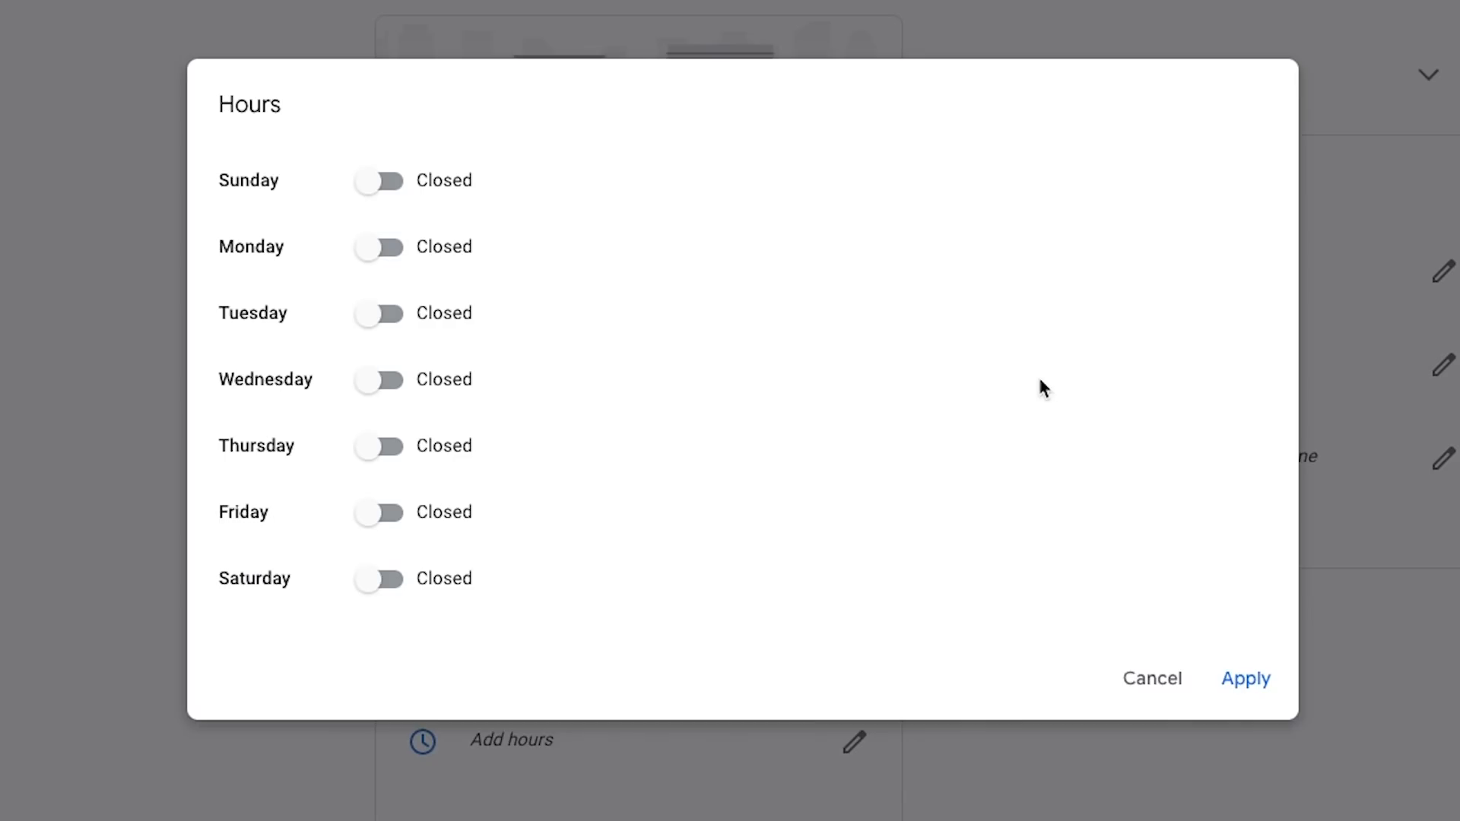
click(395, 264)
click(388, 315)
click(388, 382)
click(391, 450)
click(392, 517)
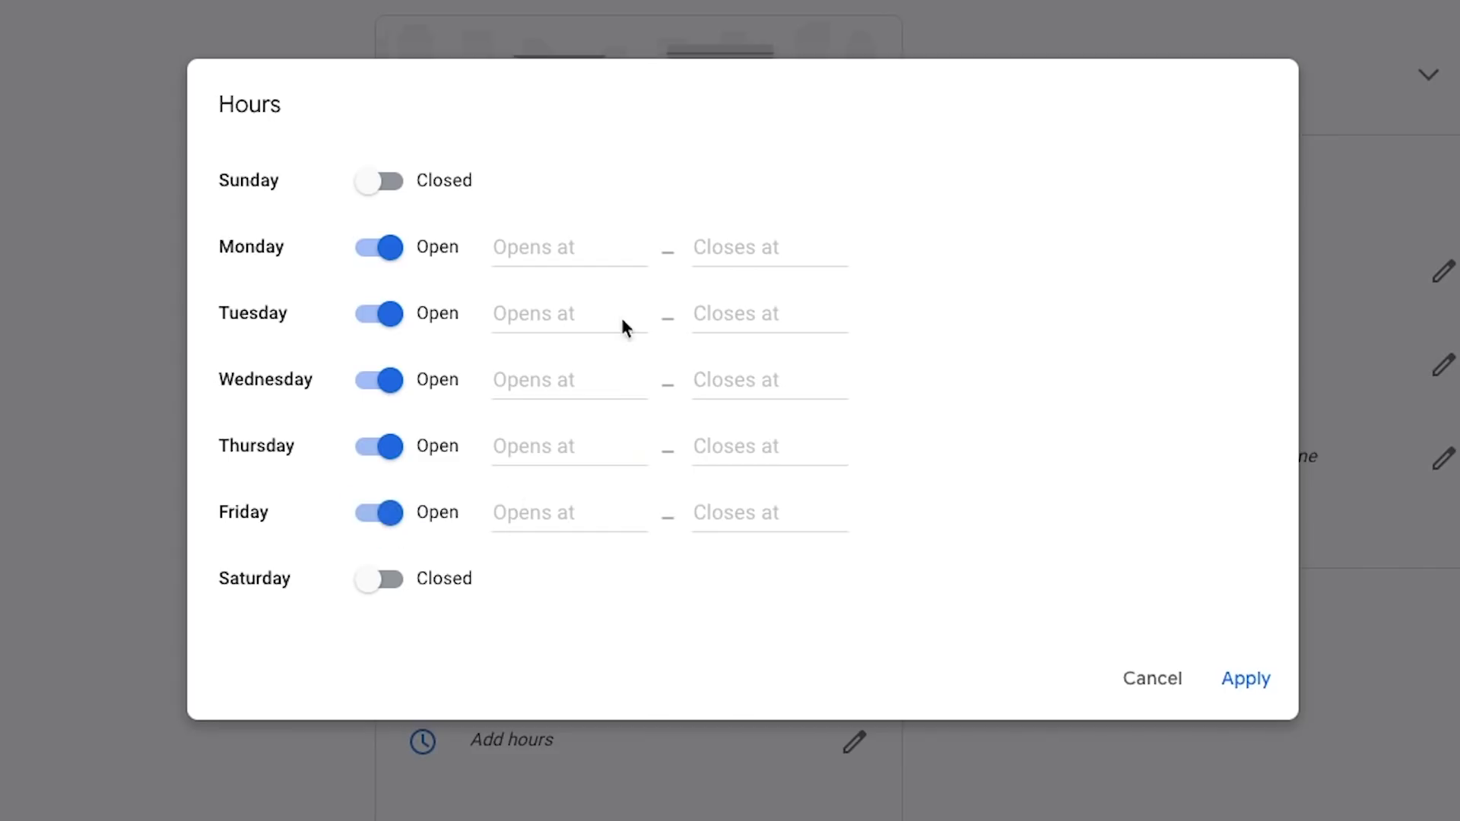
Set the hours for Monday through Friday to 9:00 am – 5:00 pm and apply them.
click(557, 247)
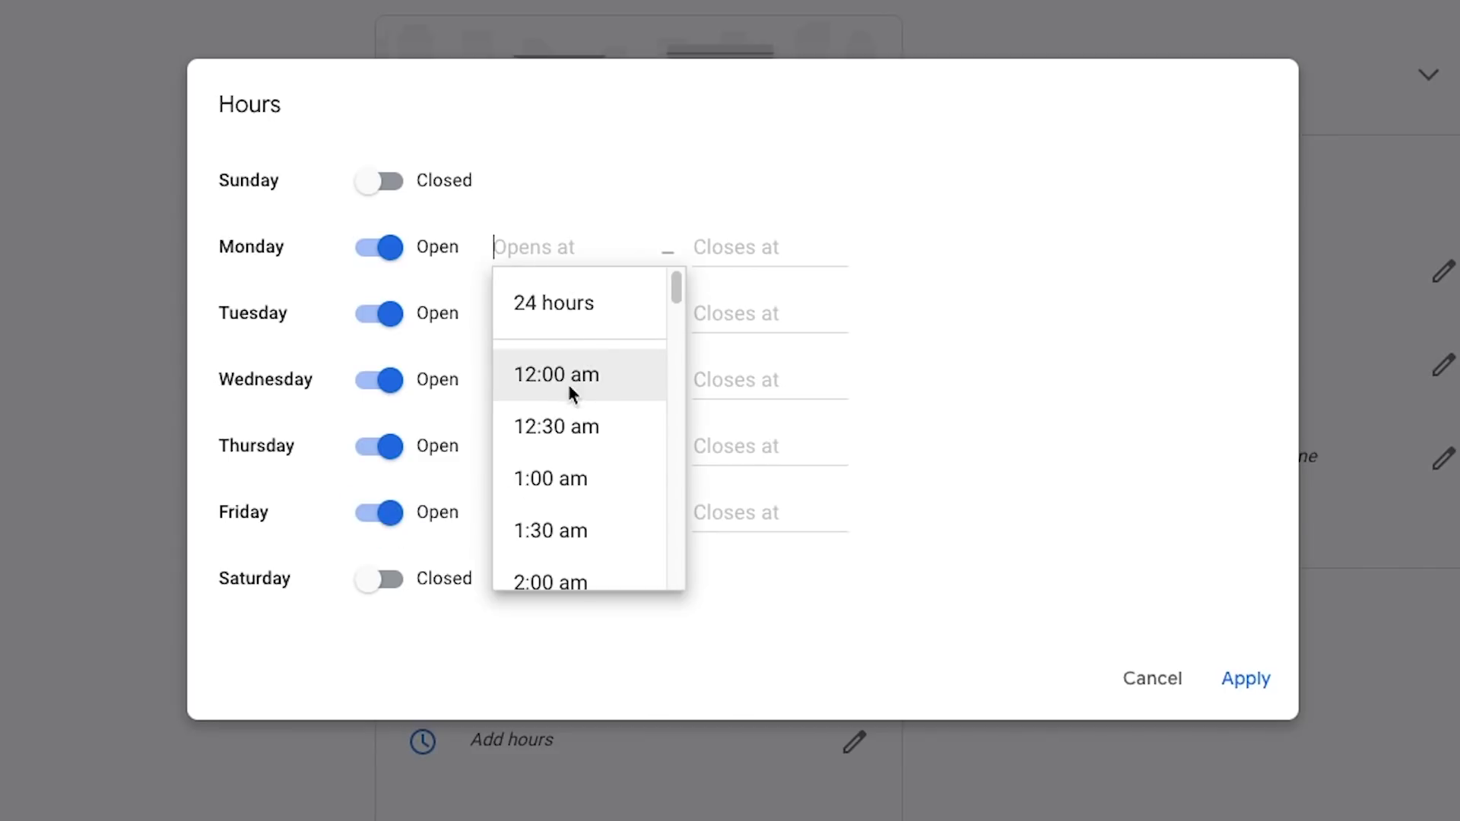
text(9)
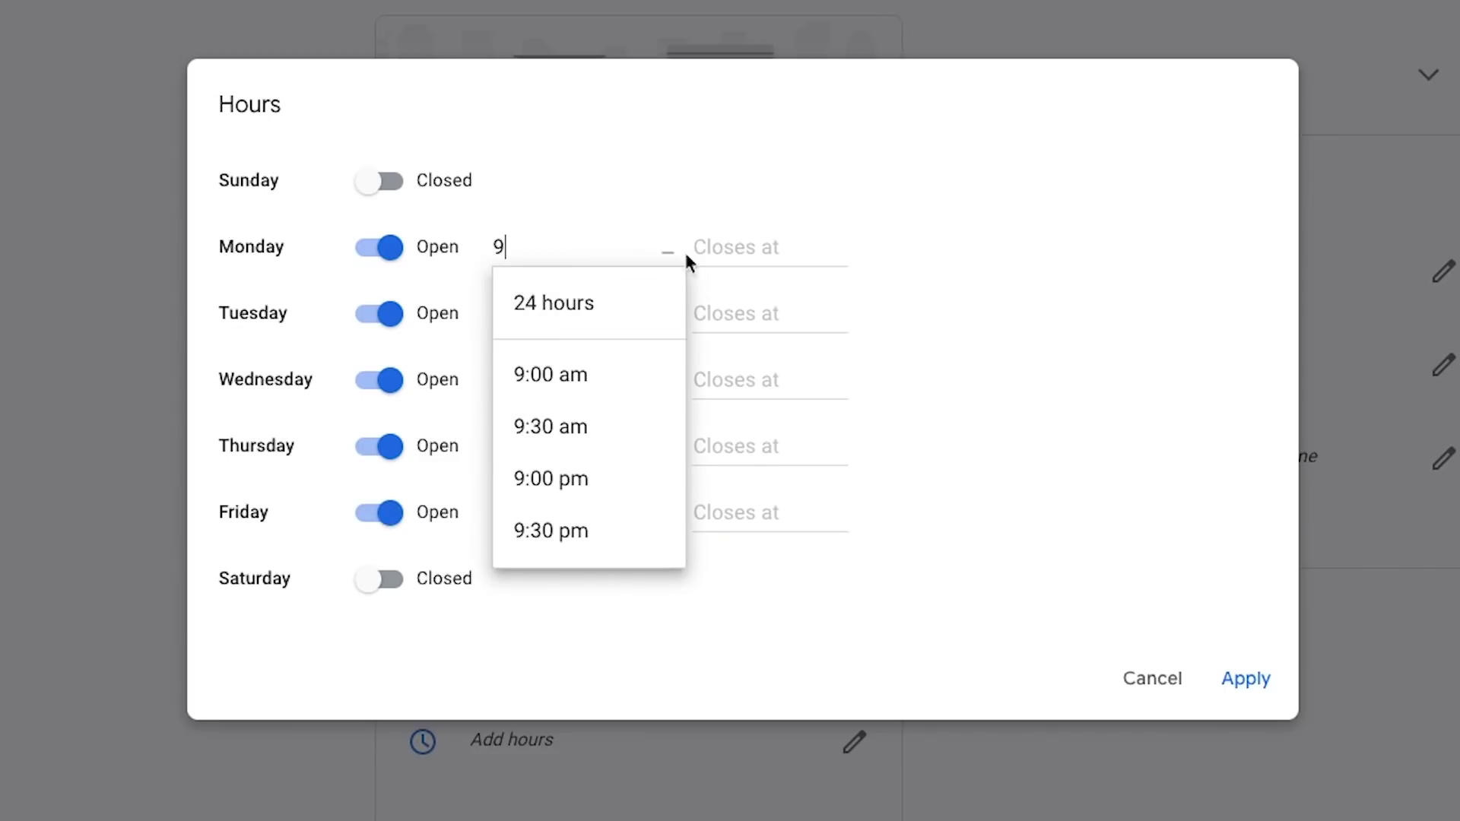
click(727, 245)
text(5)
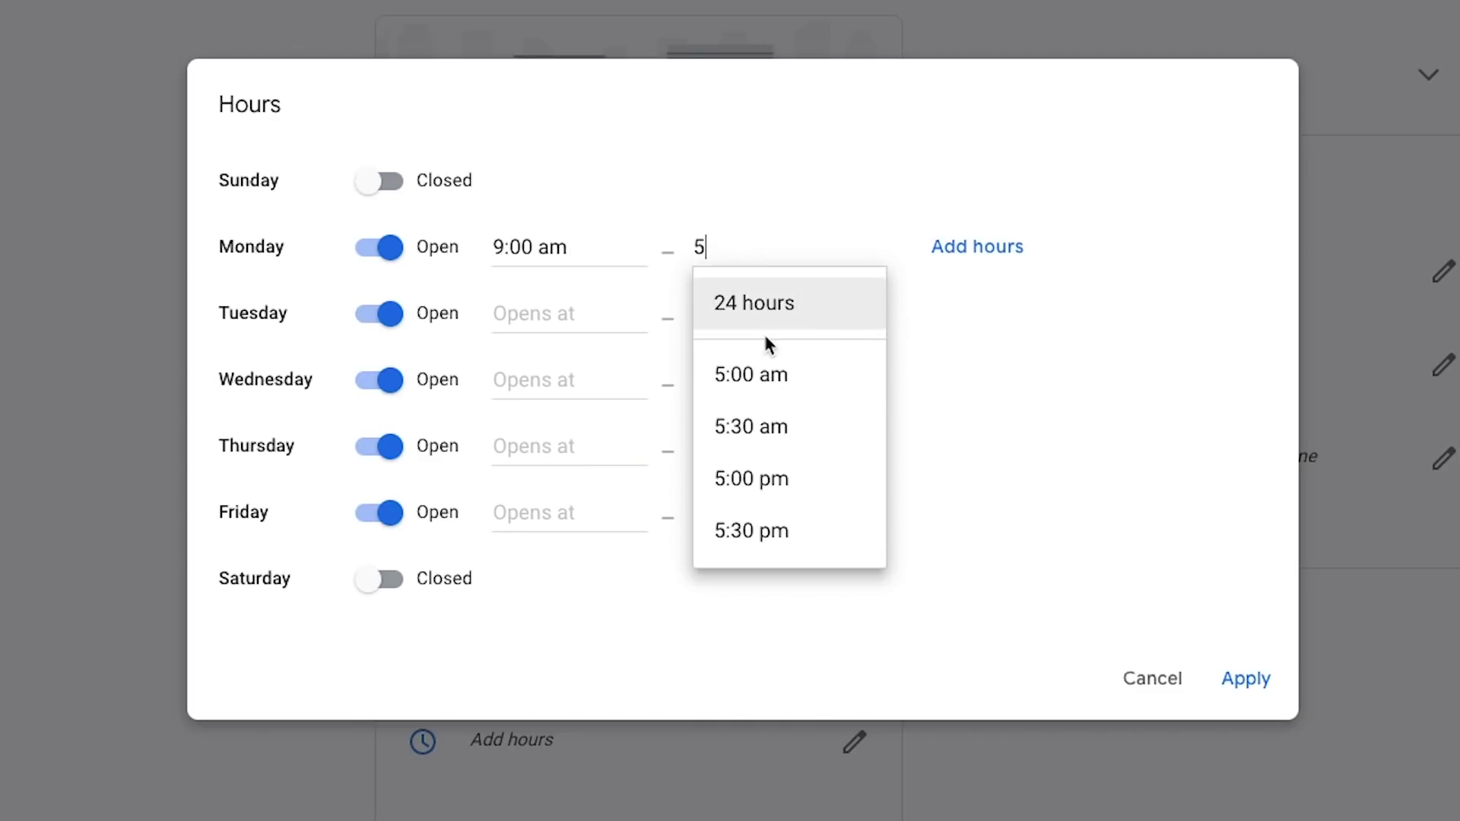
click(775, 480)
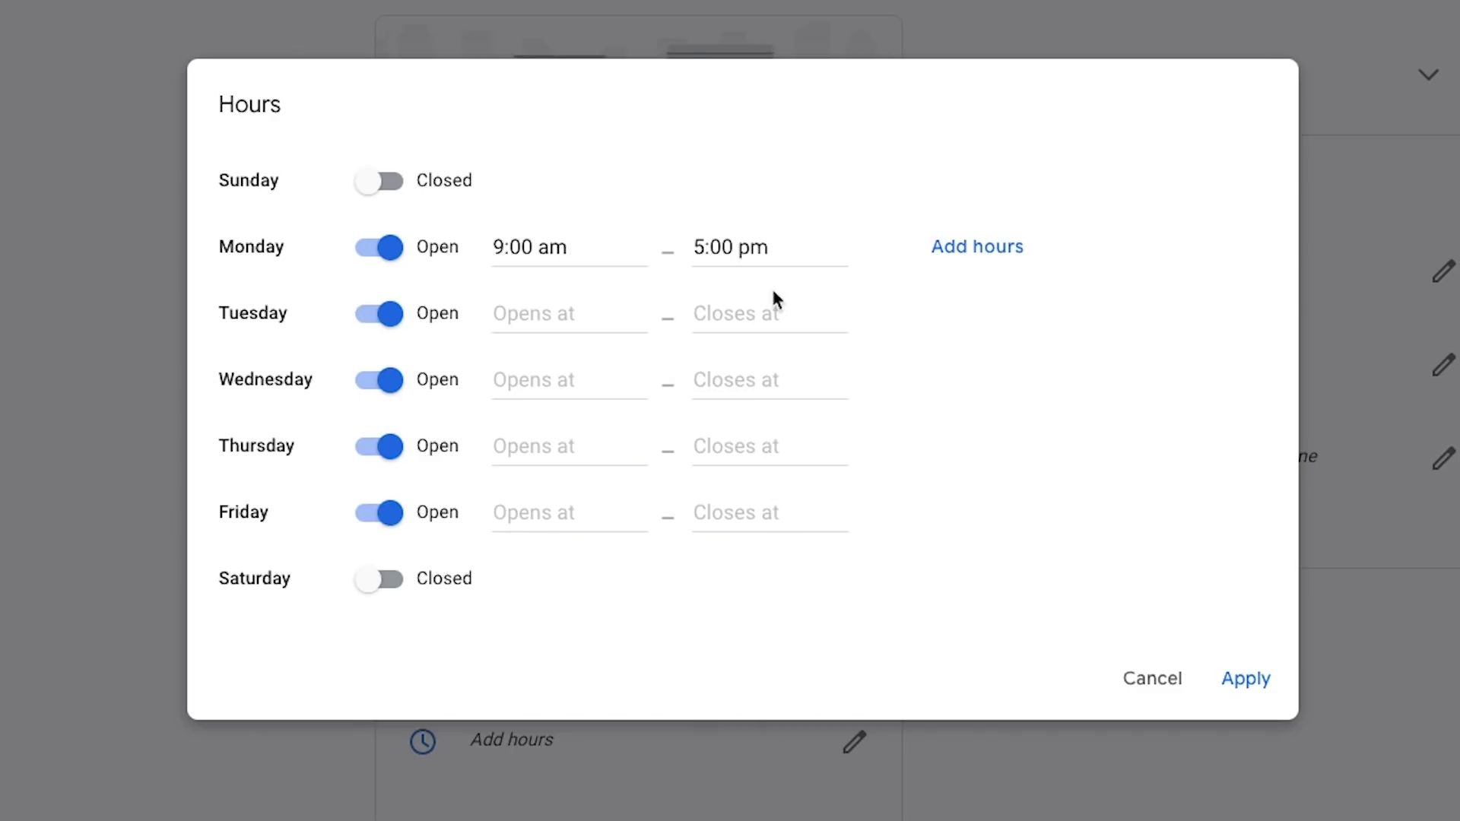
click(532, 310)
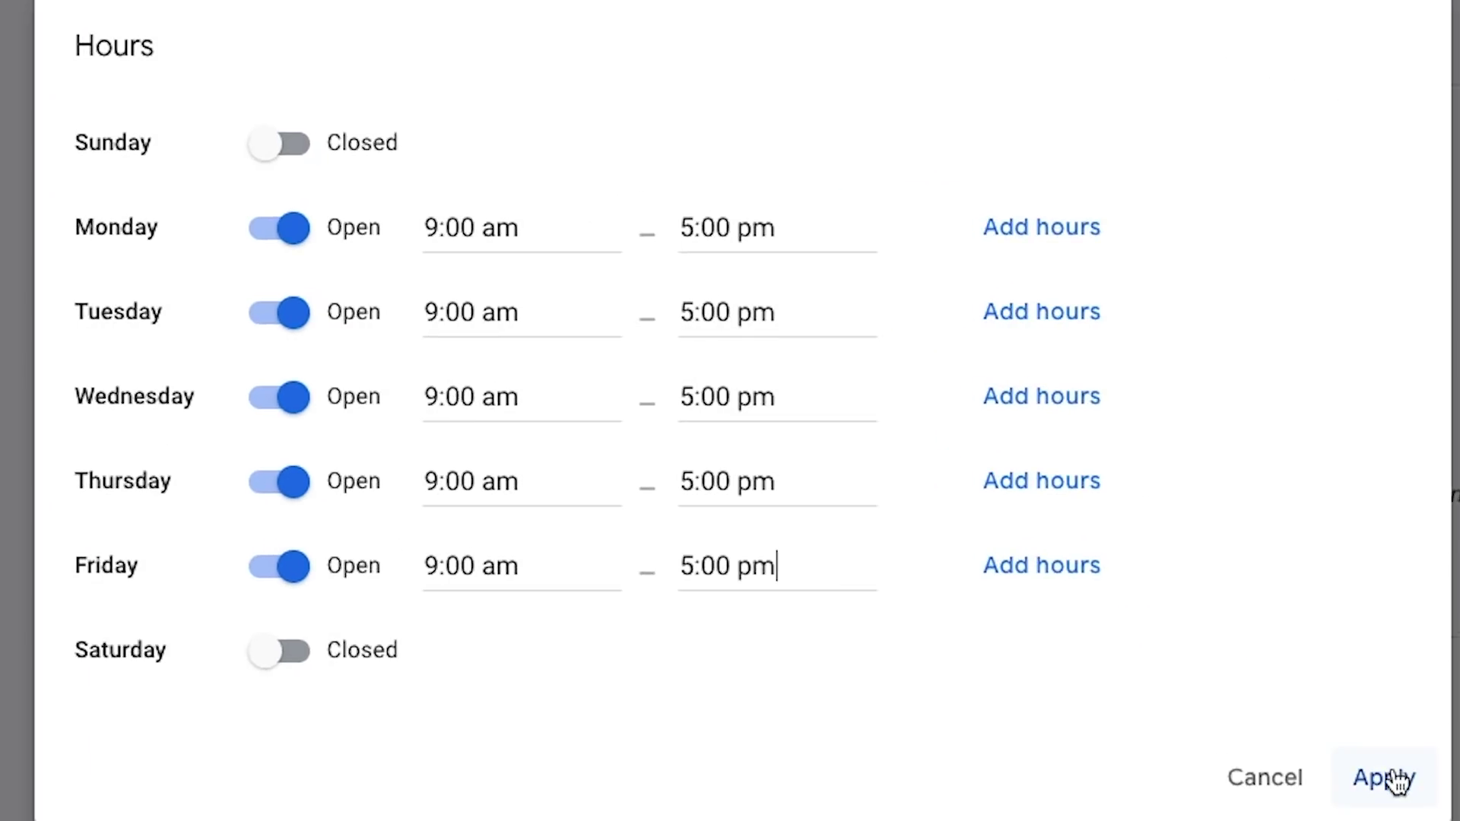
click(1396, 781)
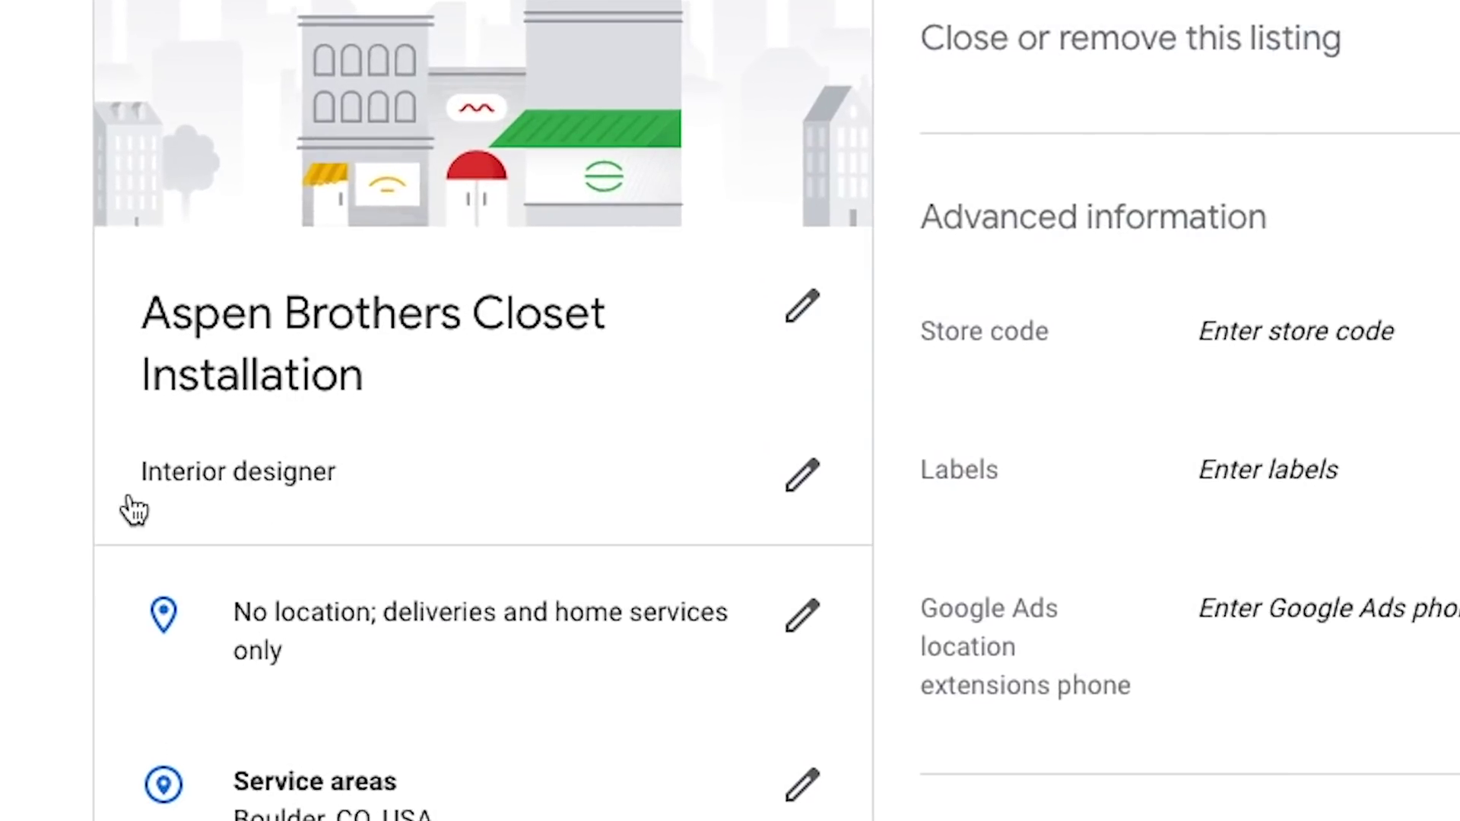
Edit the listing's category, keeping Interior designer as primary, and start adding another category.
click(802, 475)
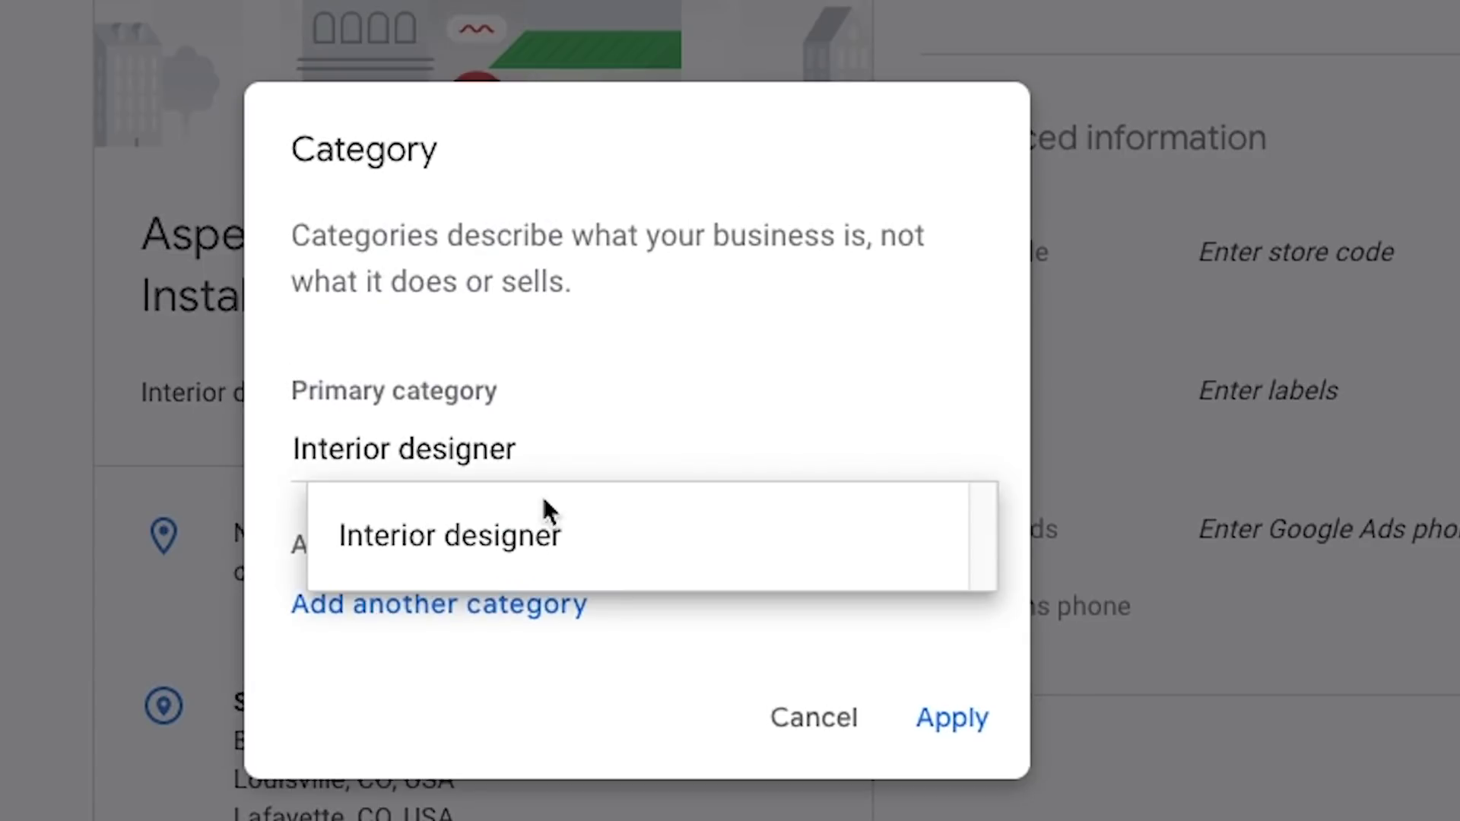
click(598, 391)
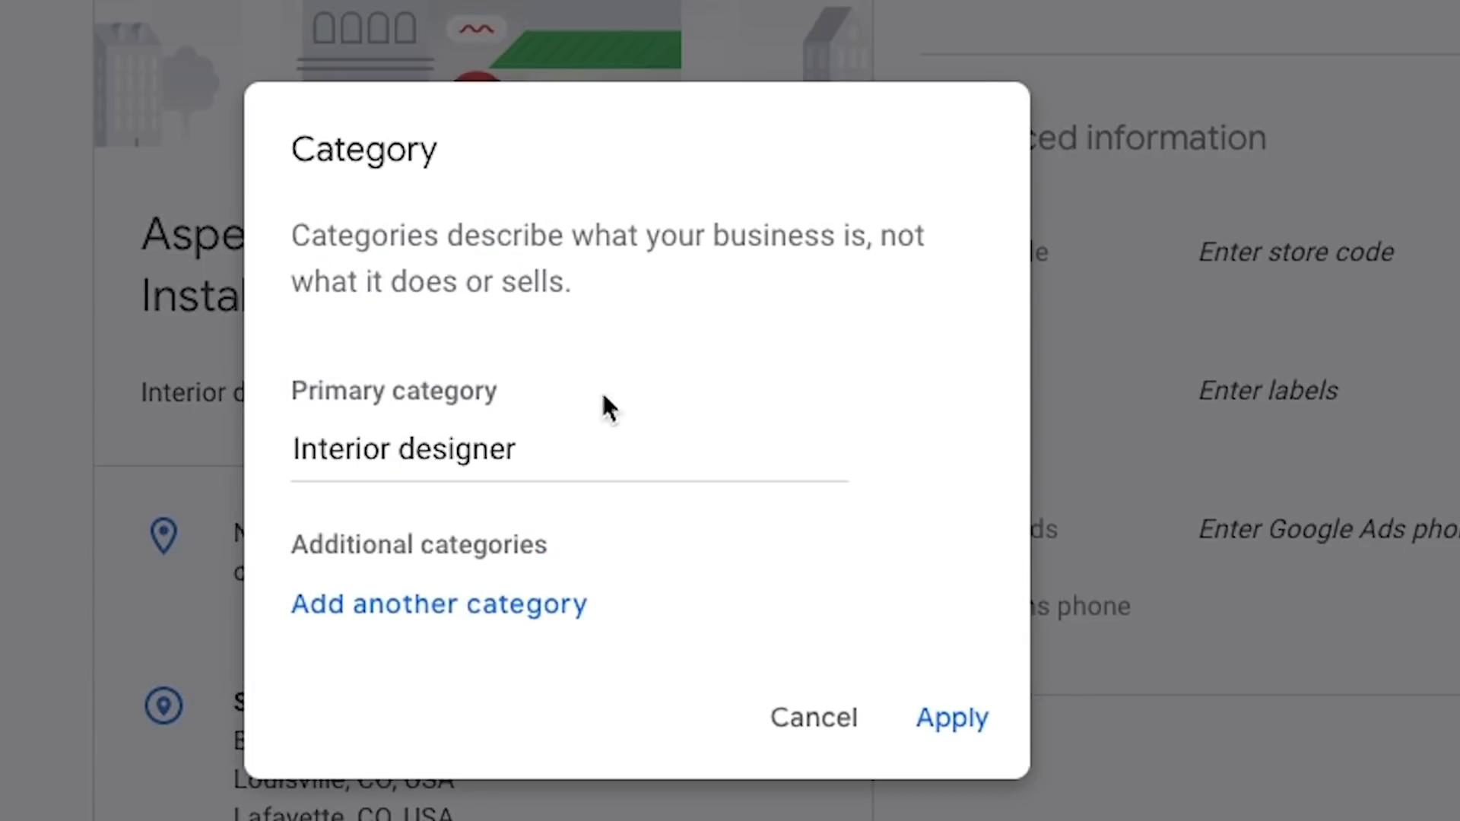
click(414, 619)
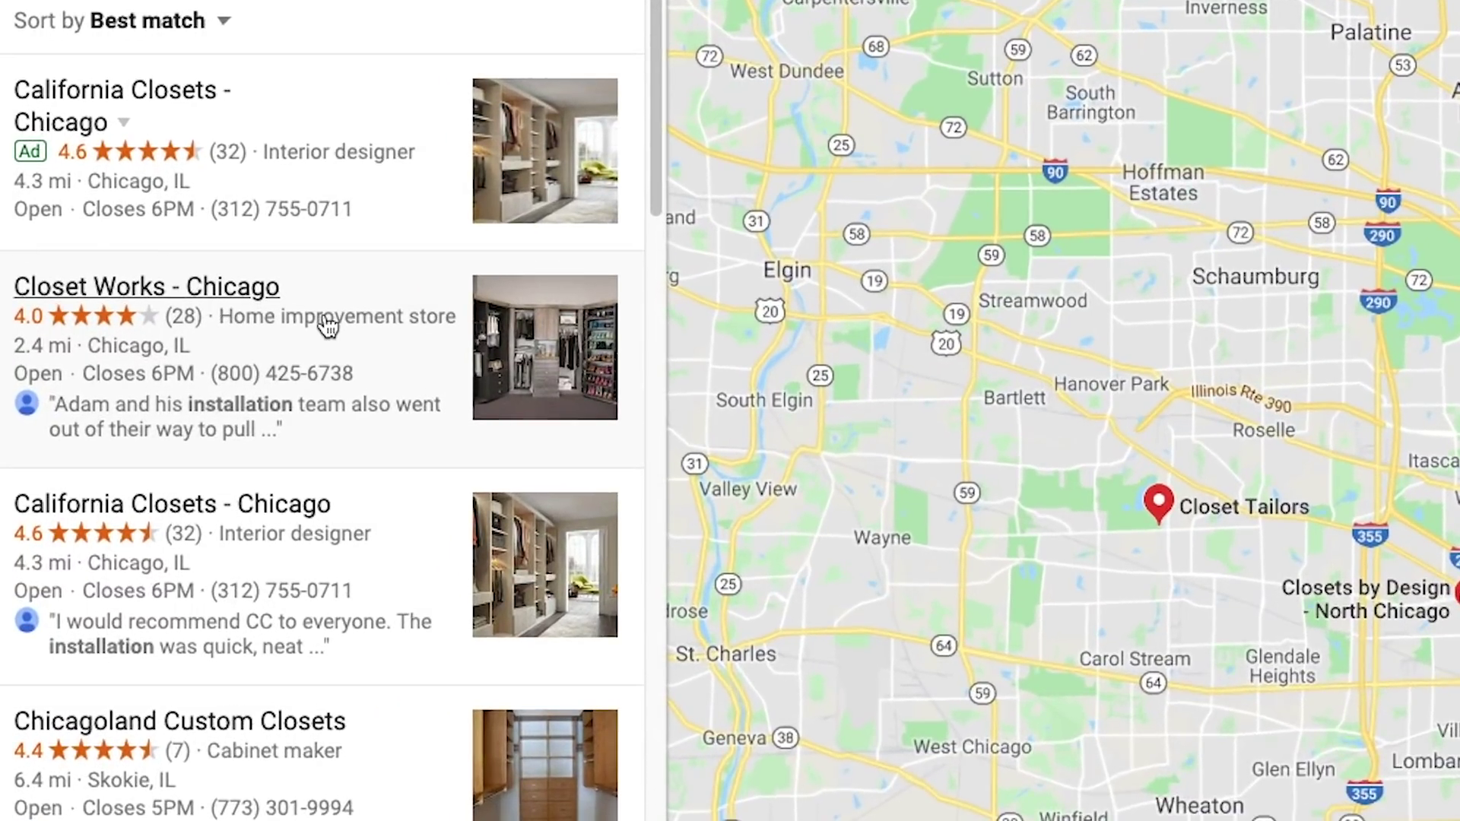
Review the business categories of competing closet companies in the Google Maps results around Chicago.
scroll(375, 433, down, 1)
scroll(307, 616, down, 7)
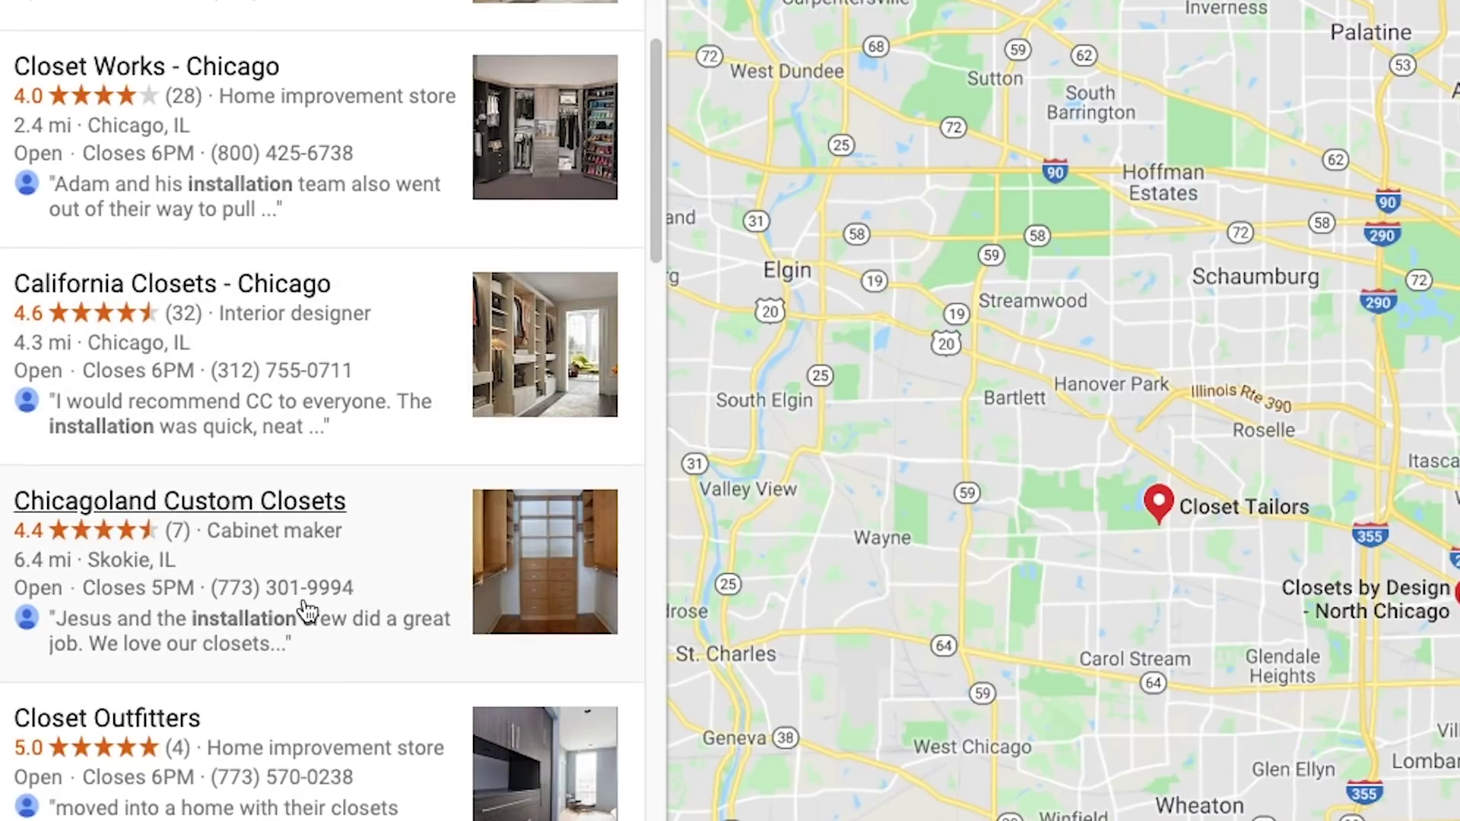
scroll(307, 610, down, 9)
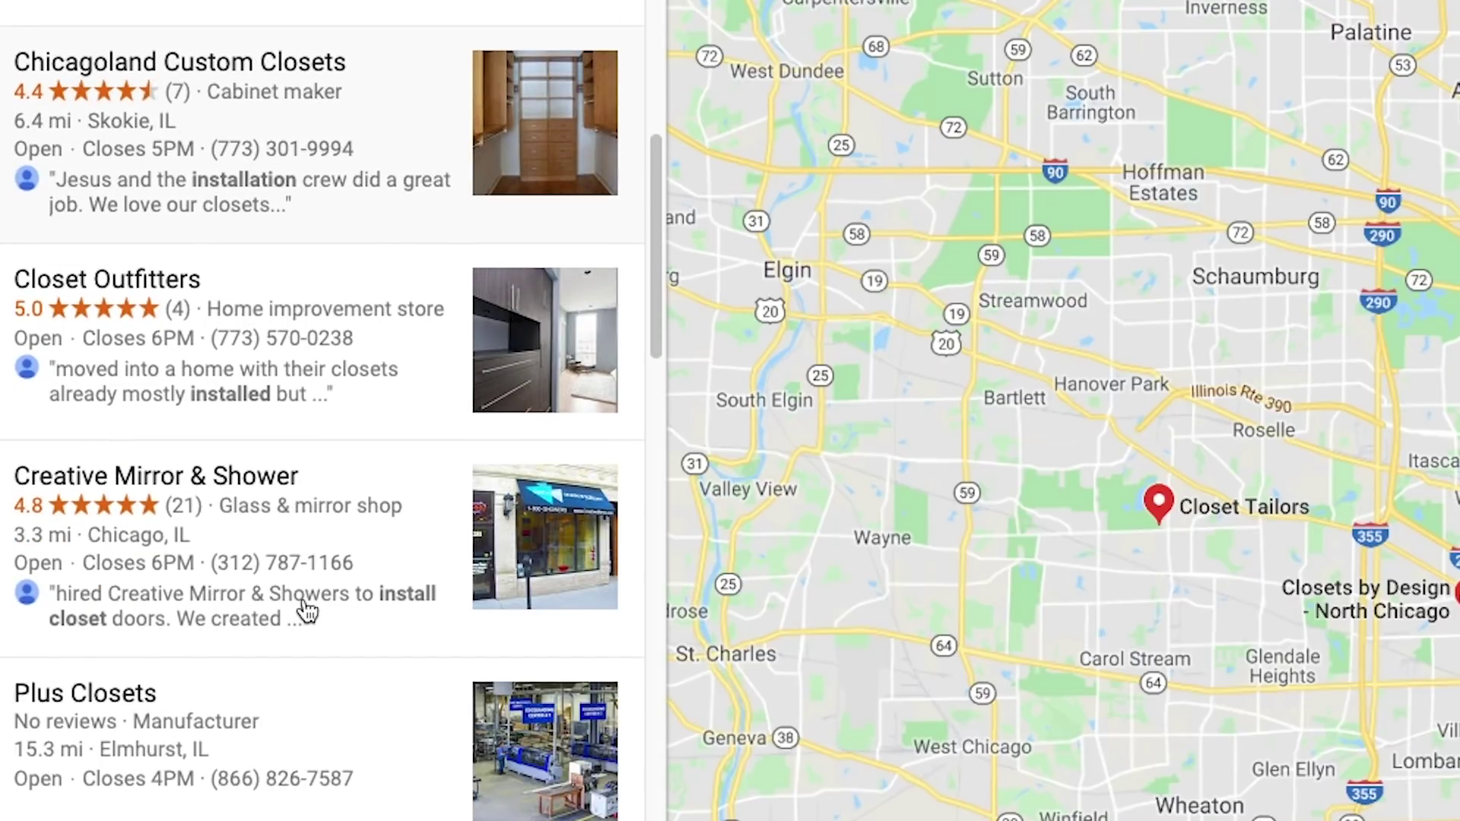
scroll(307, 610, down, 4)
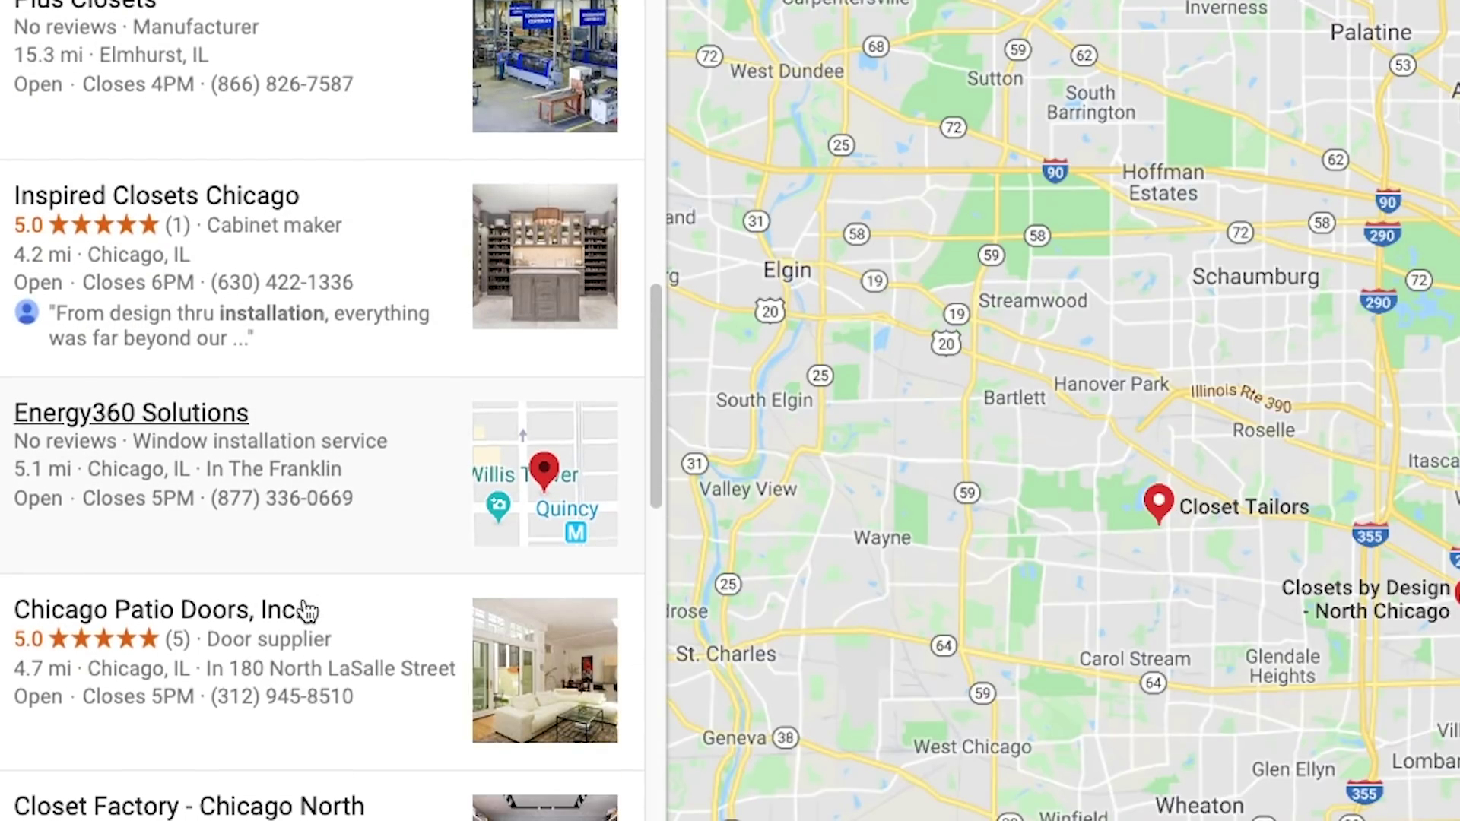
Return to the listing's category settings and add Cabinet maker and Home improvement store as additional categories.
scroll(307, 611, up, 20)
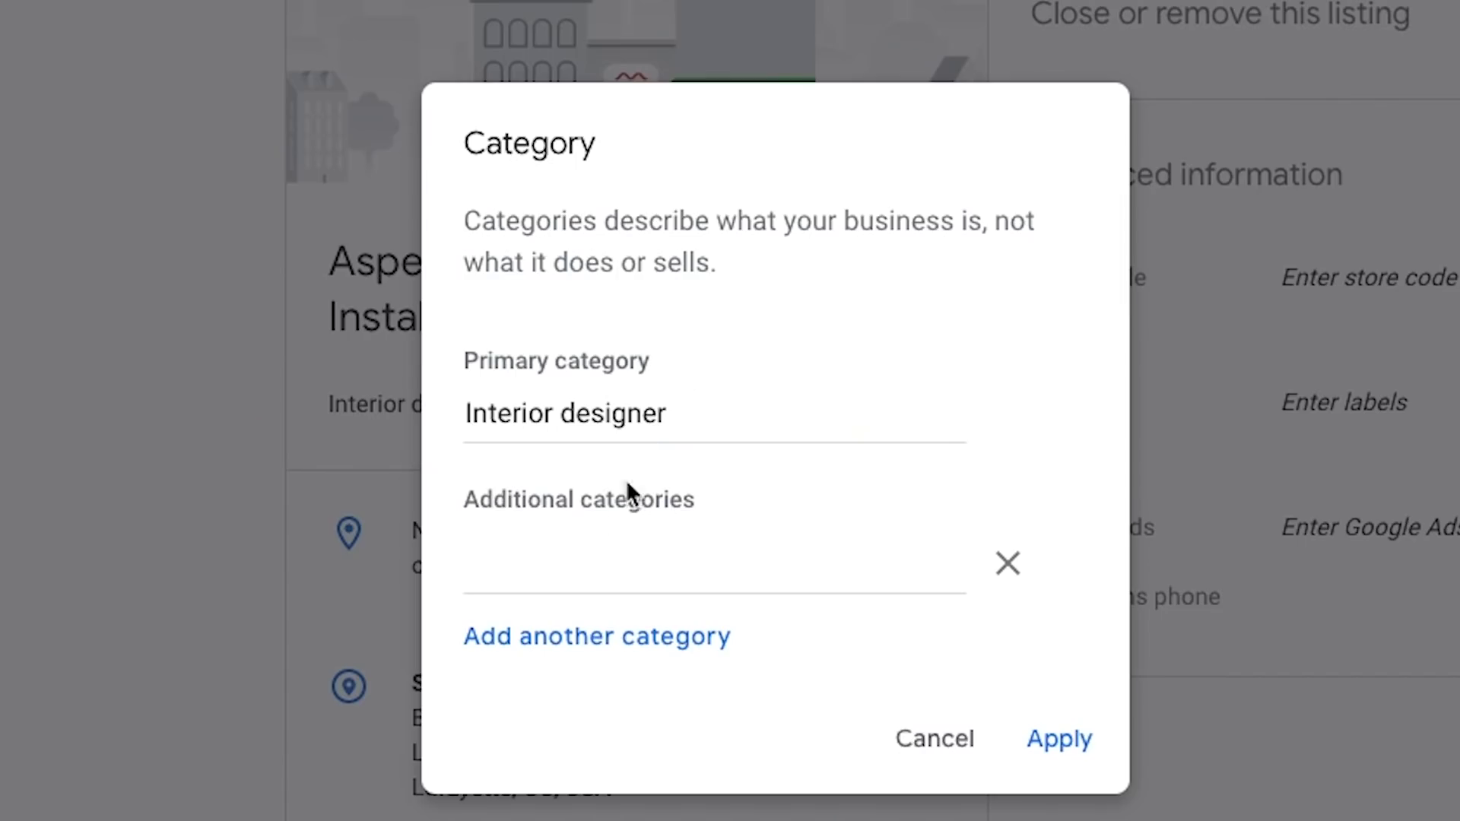
click(593, 559)
text(cabi)
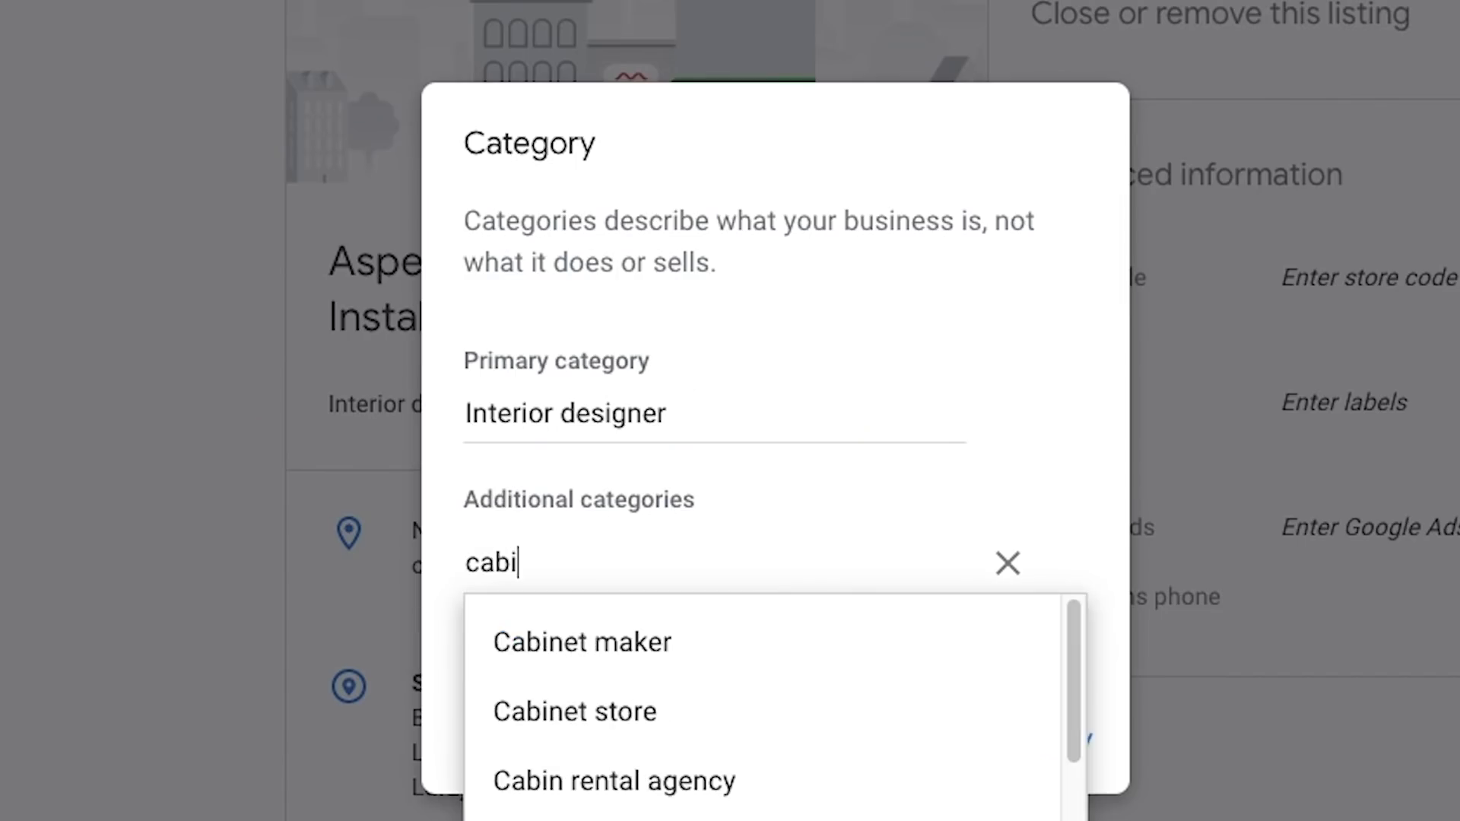
click(675, 655)
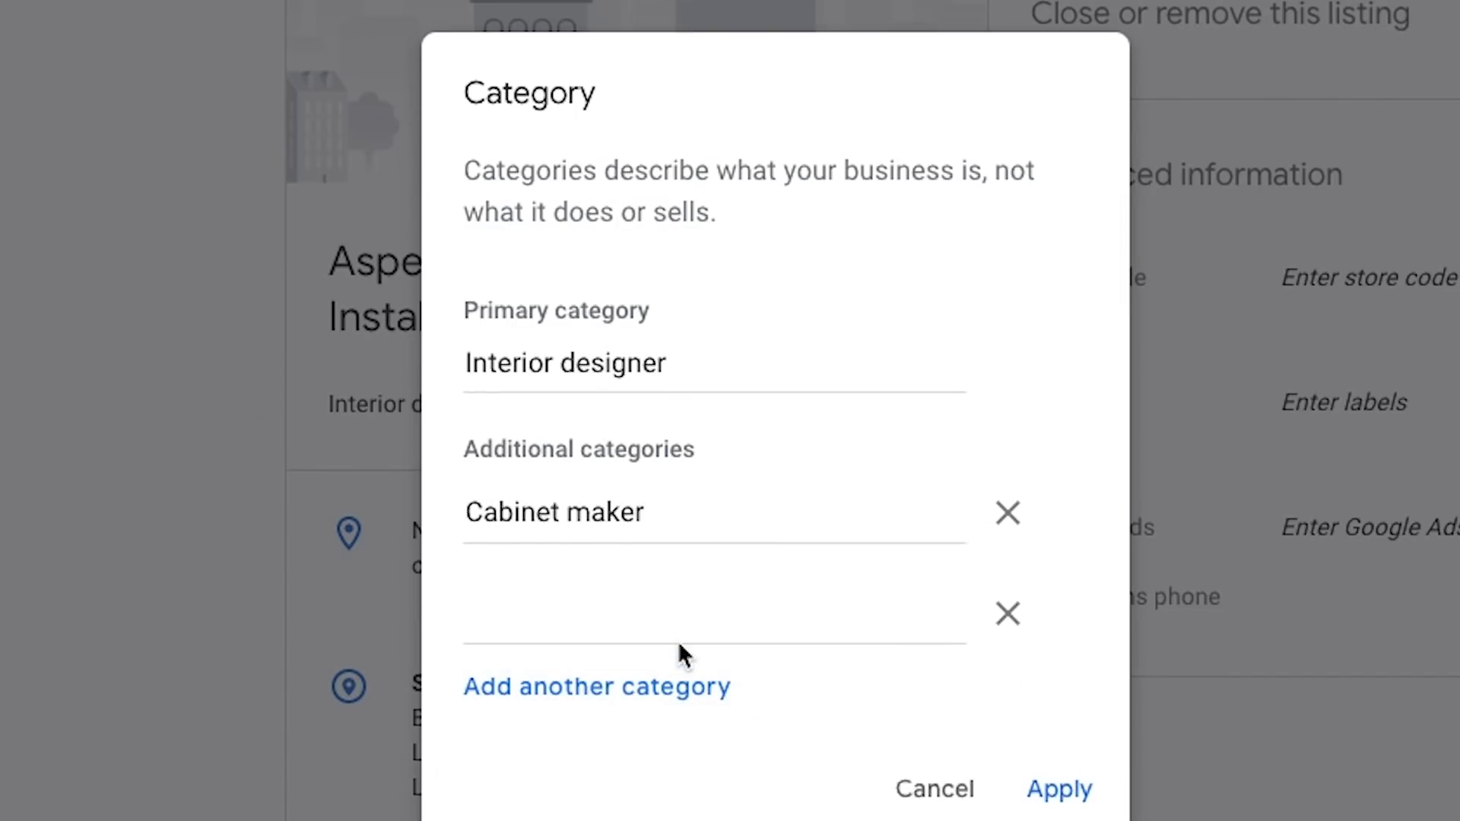
text(home impro)
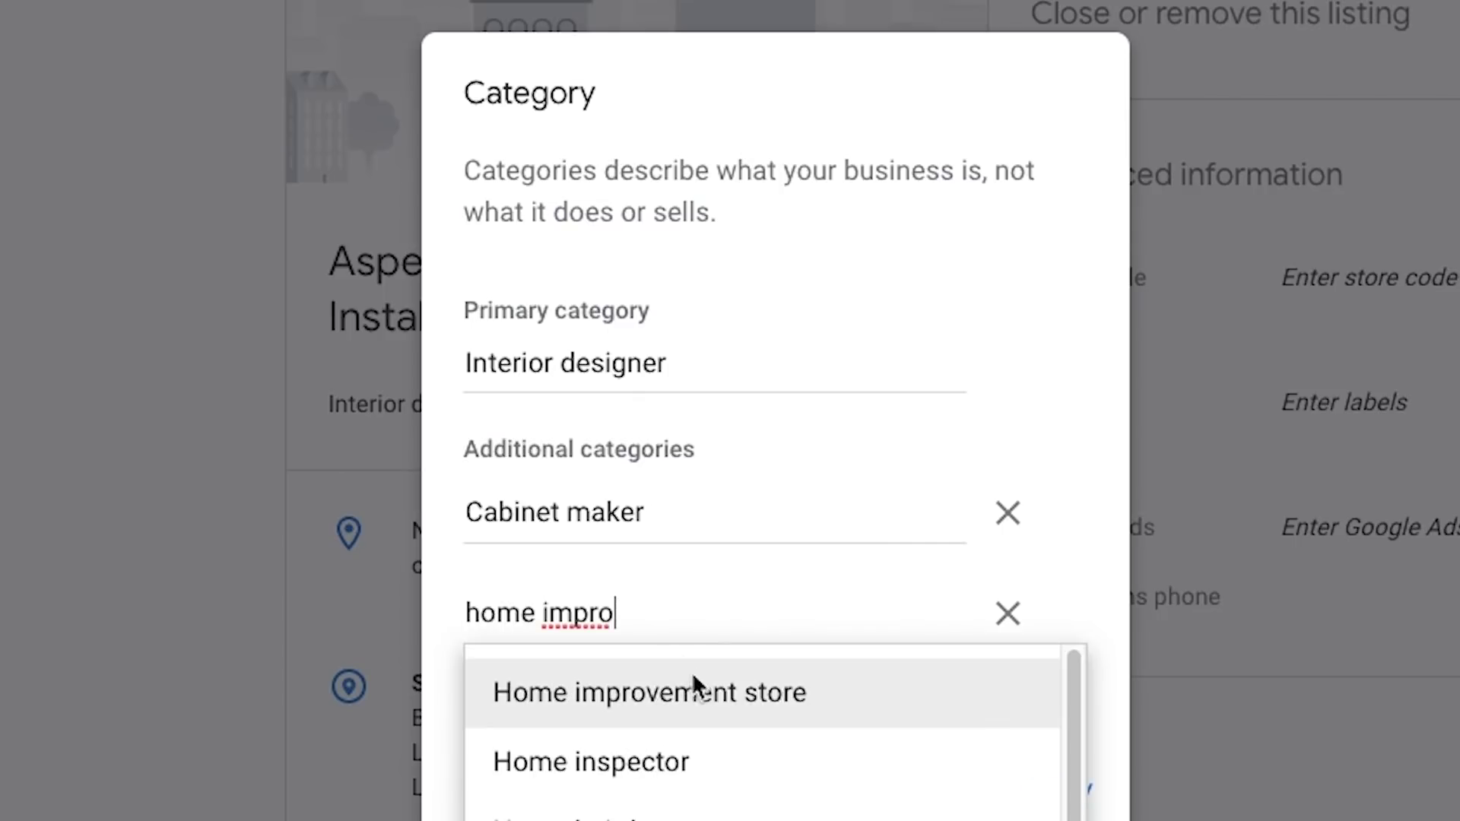
click(691, 693)
click(674, 697)
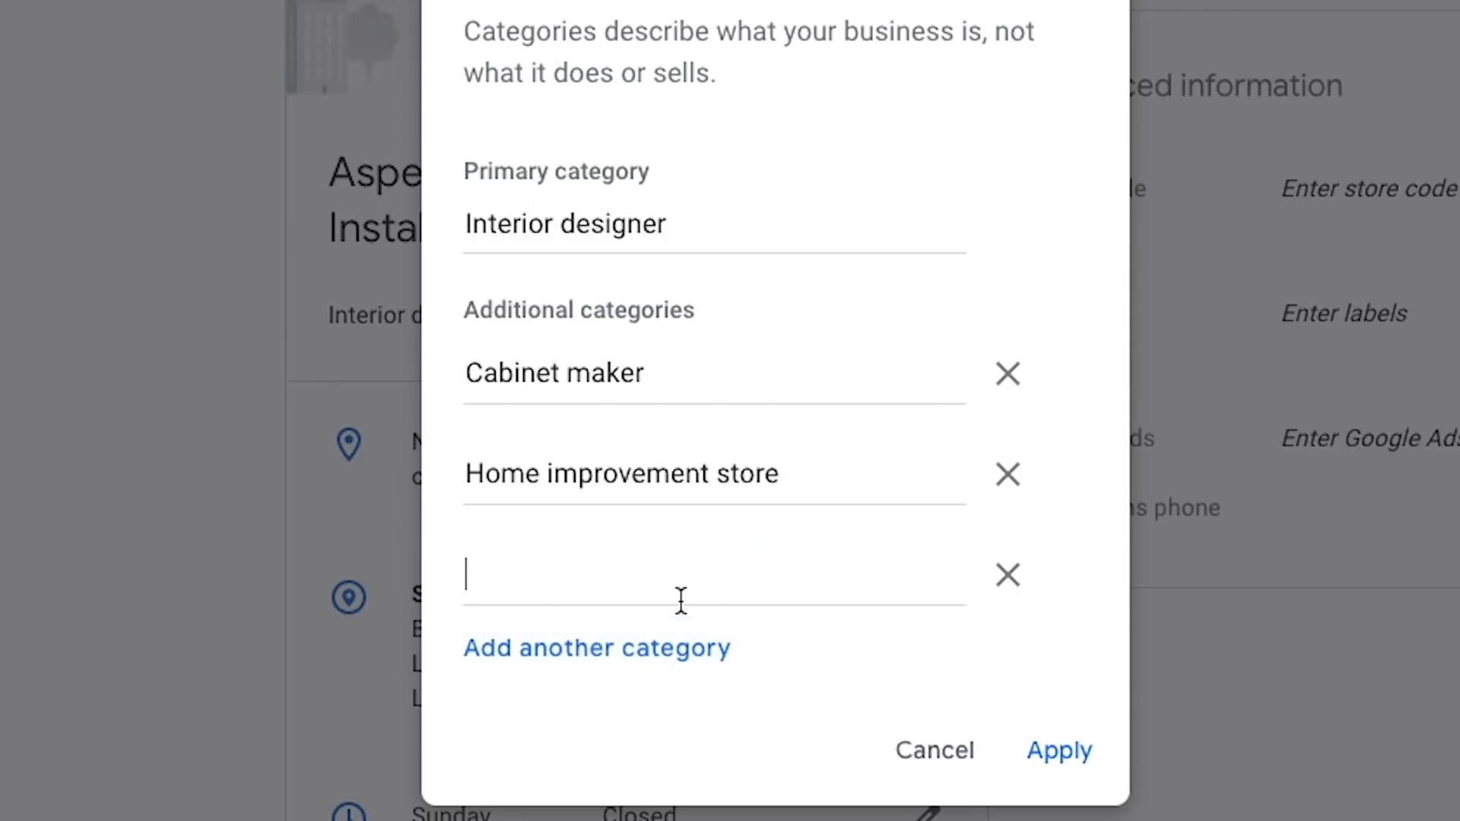
text(organi)
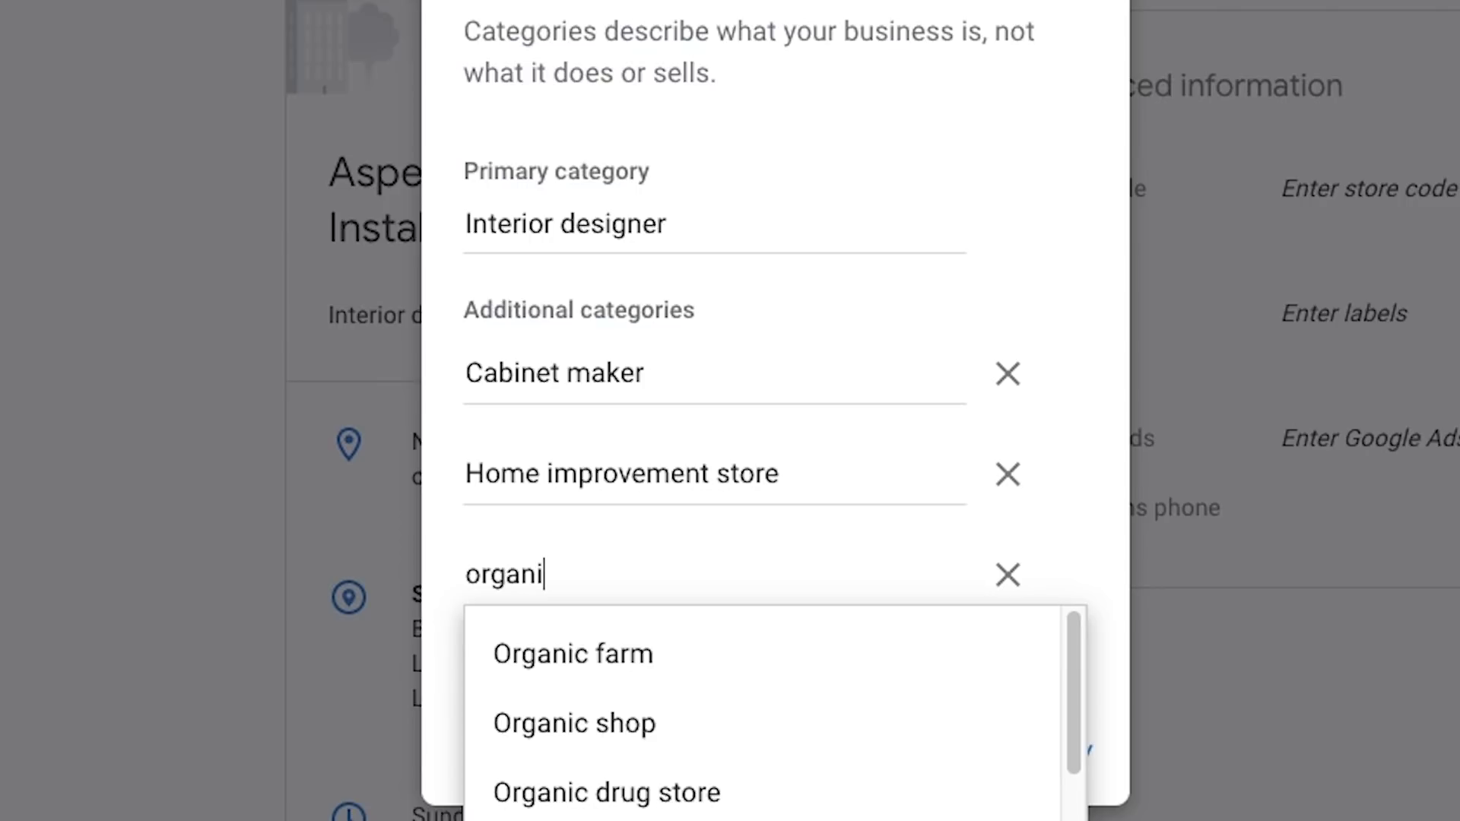
text(za)
scroll(738, 790, down, 5)
scroll(735, 792, down, 3)
click(1229, 612)
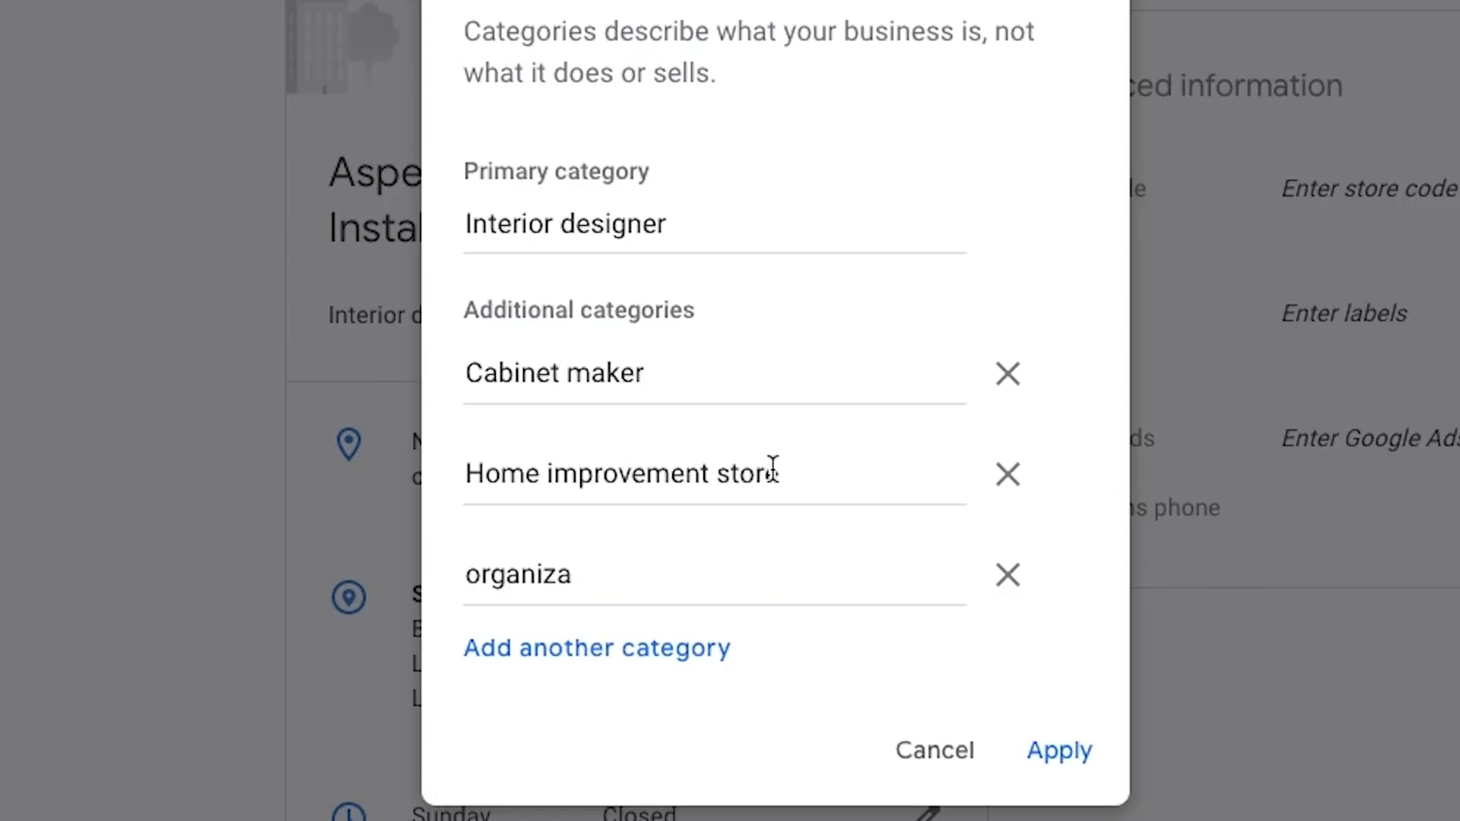
click(1007, 575)
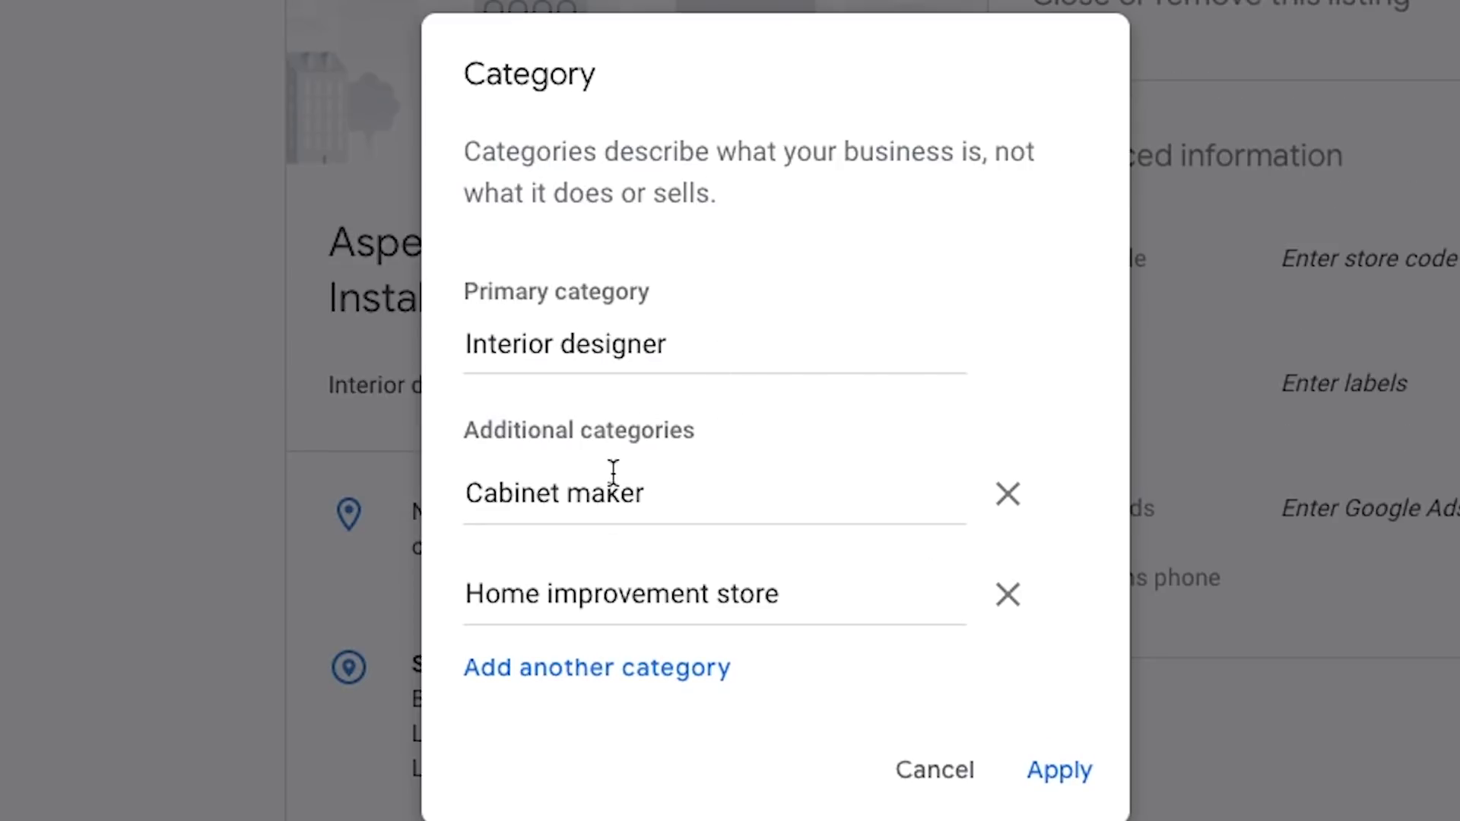
Apply the category changes and add boulderclosets.com/consultation as the listing's appointment link.
click(1065, 788)
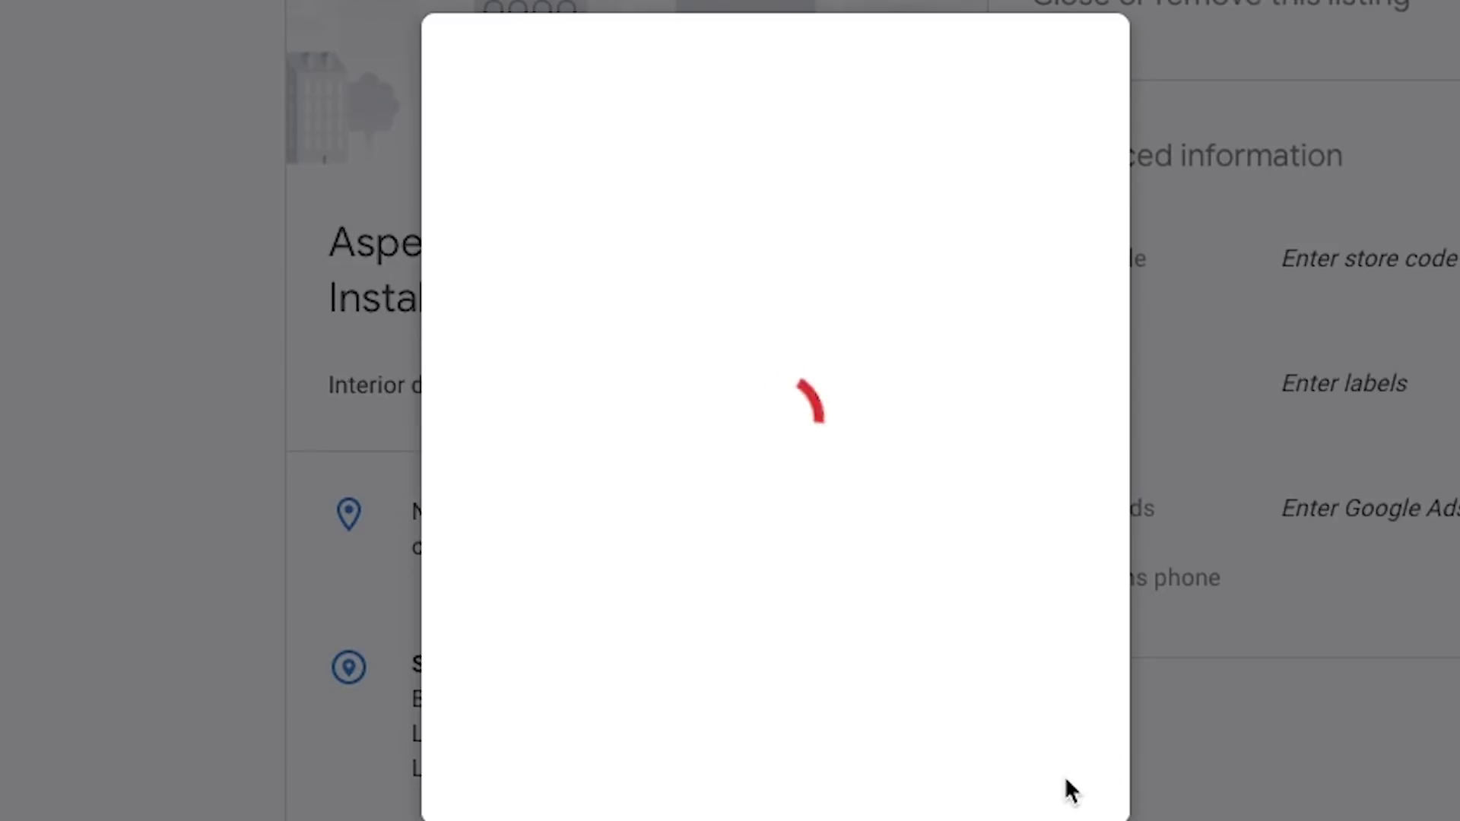
scroll(613, 442, down, 7)
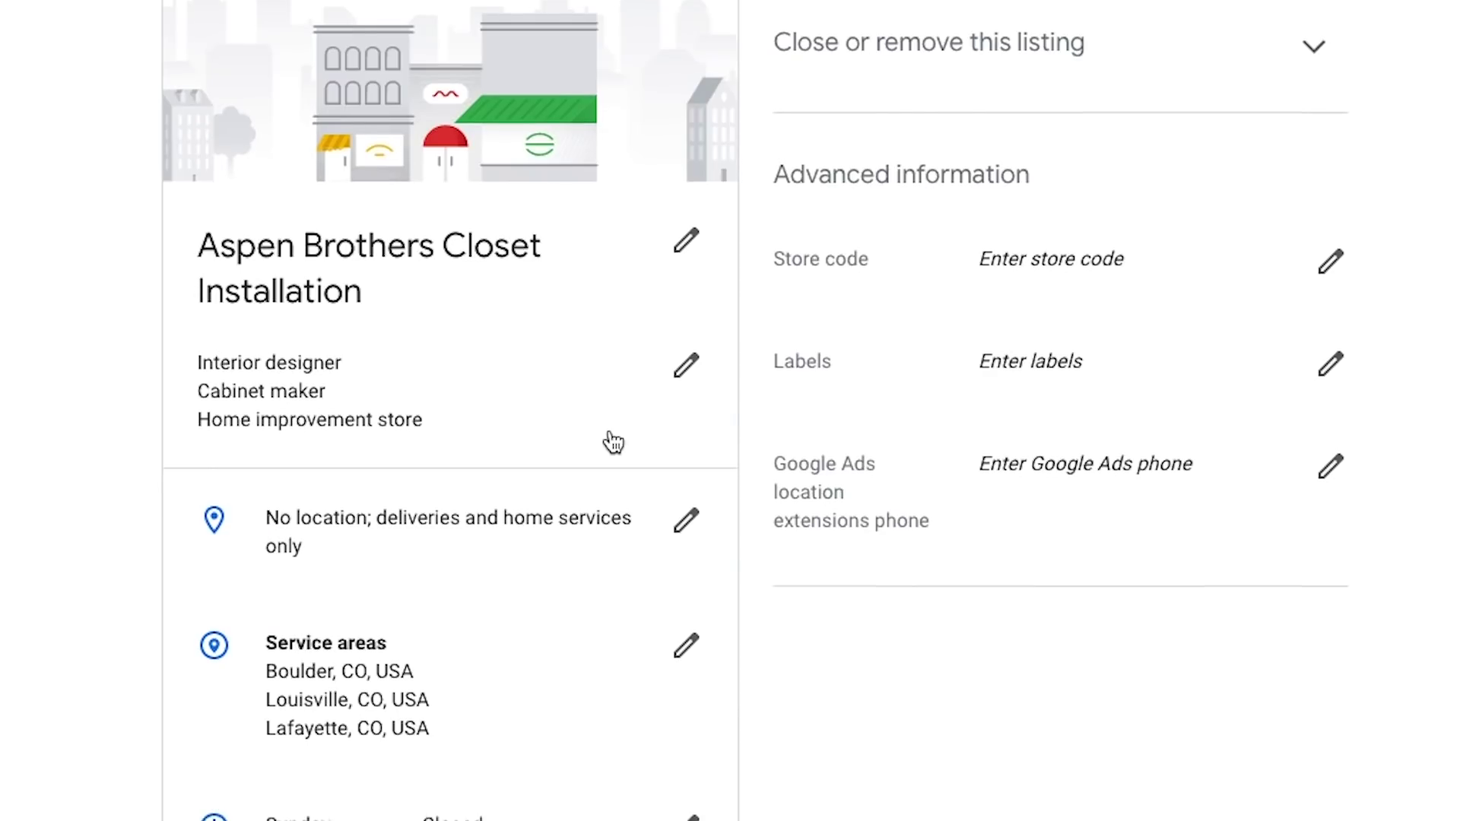
scroll(613, 441, down, 1)
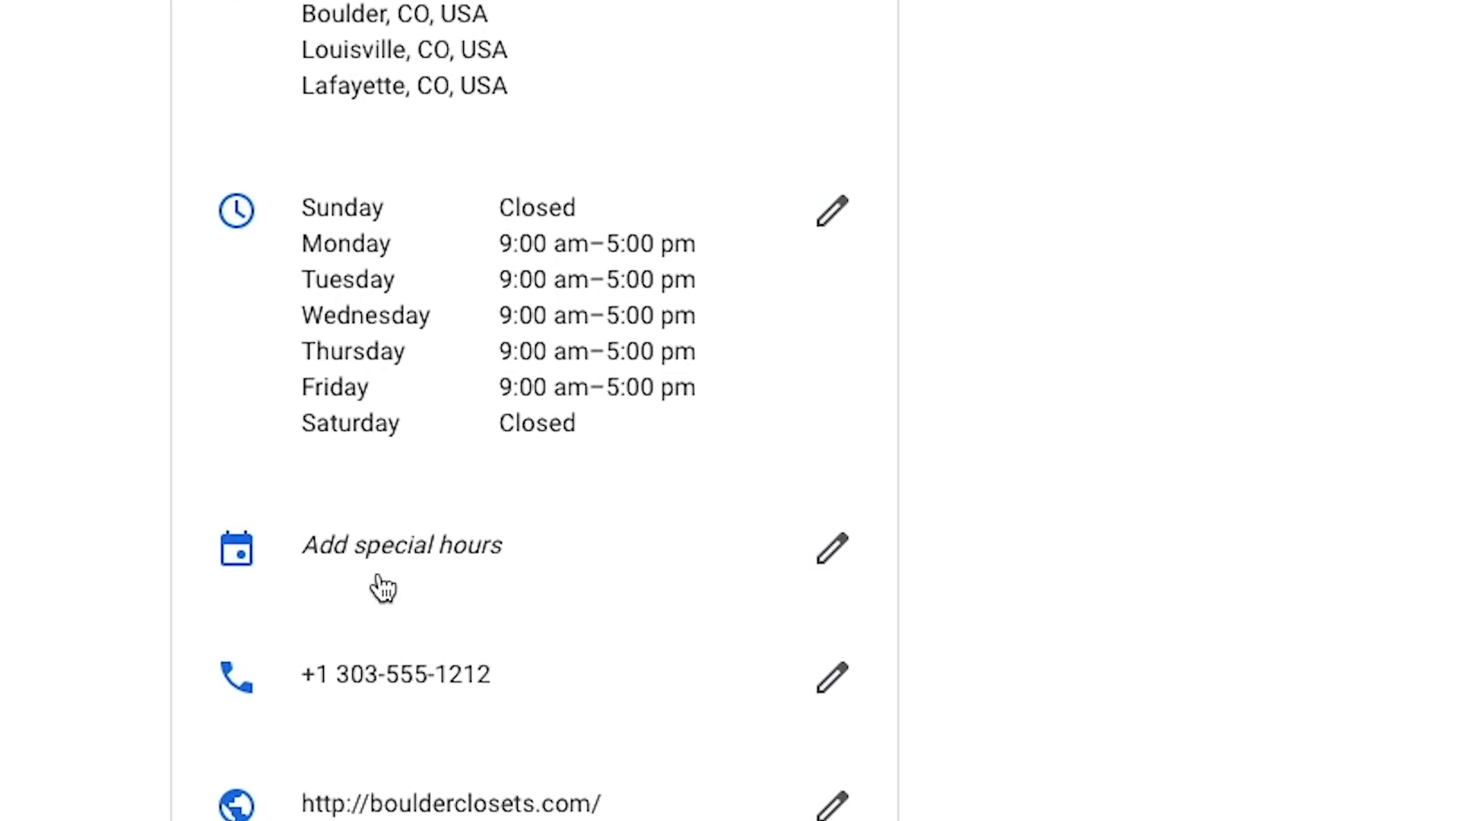
scroll(384, 591, down, 1)
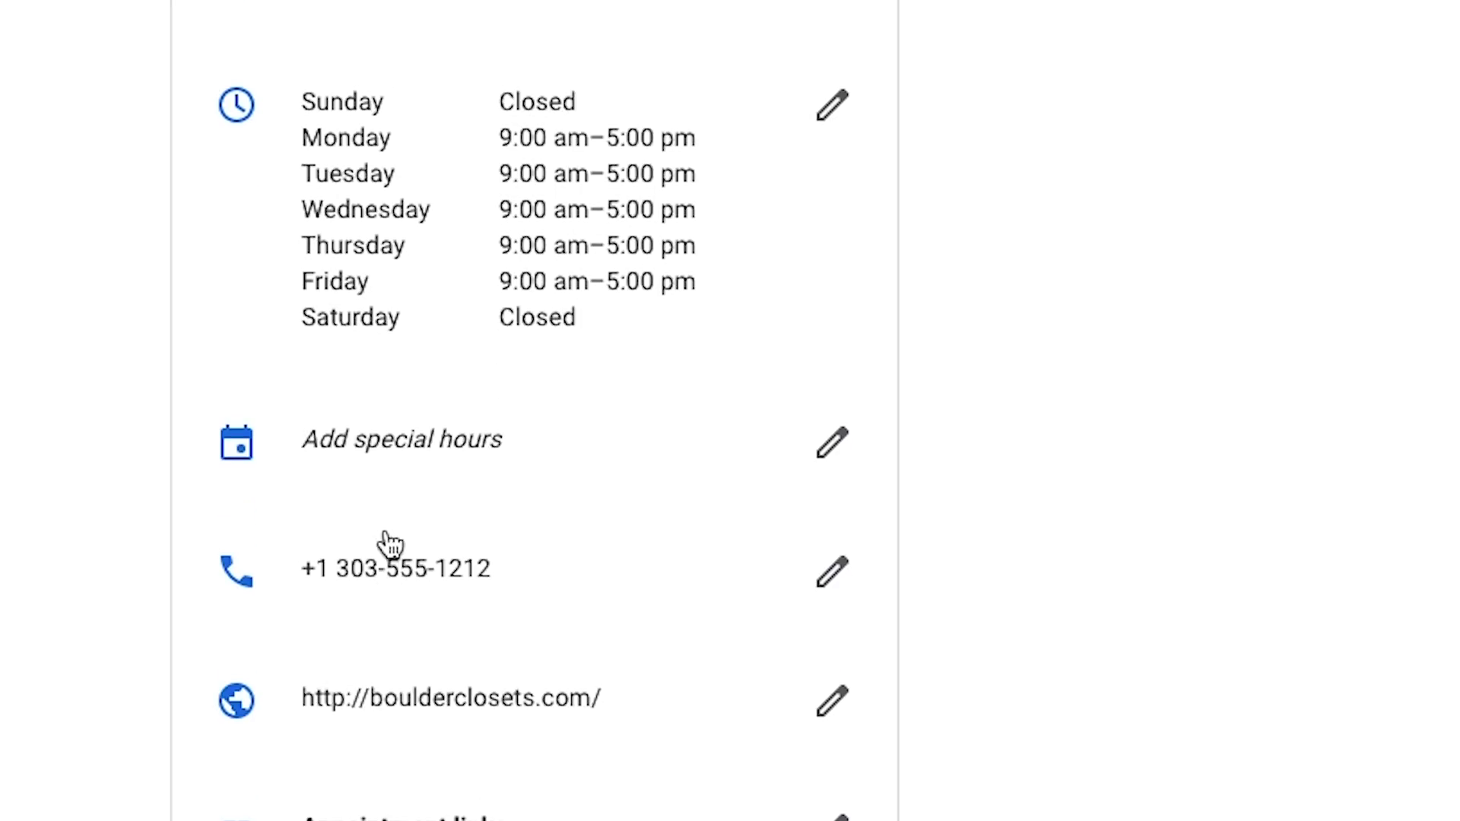
scroll(394, 448, down, 1)
scroll(384, 479, down, 1)
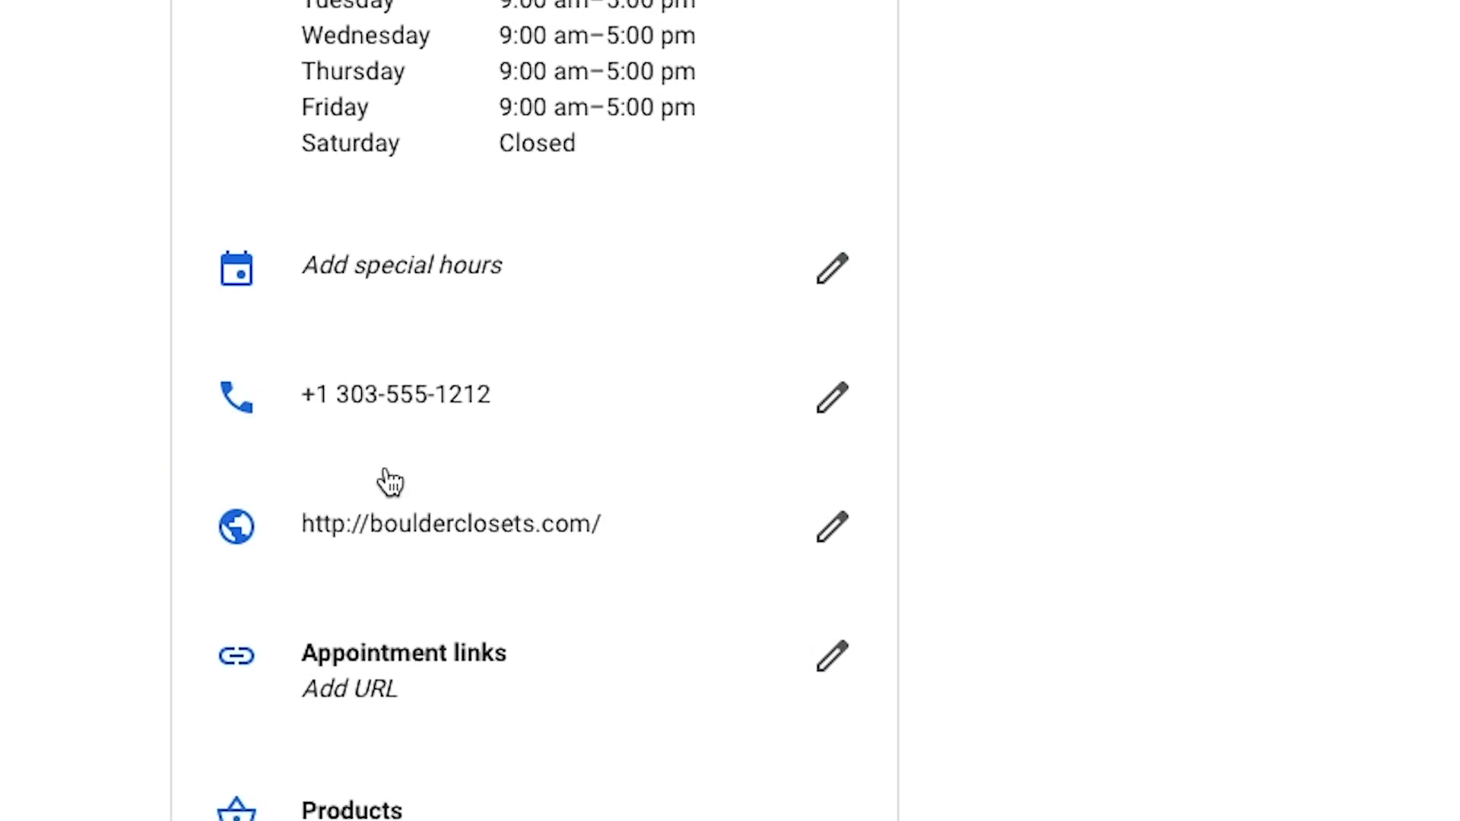
scroll(385, 479, down, 1)
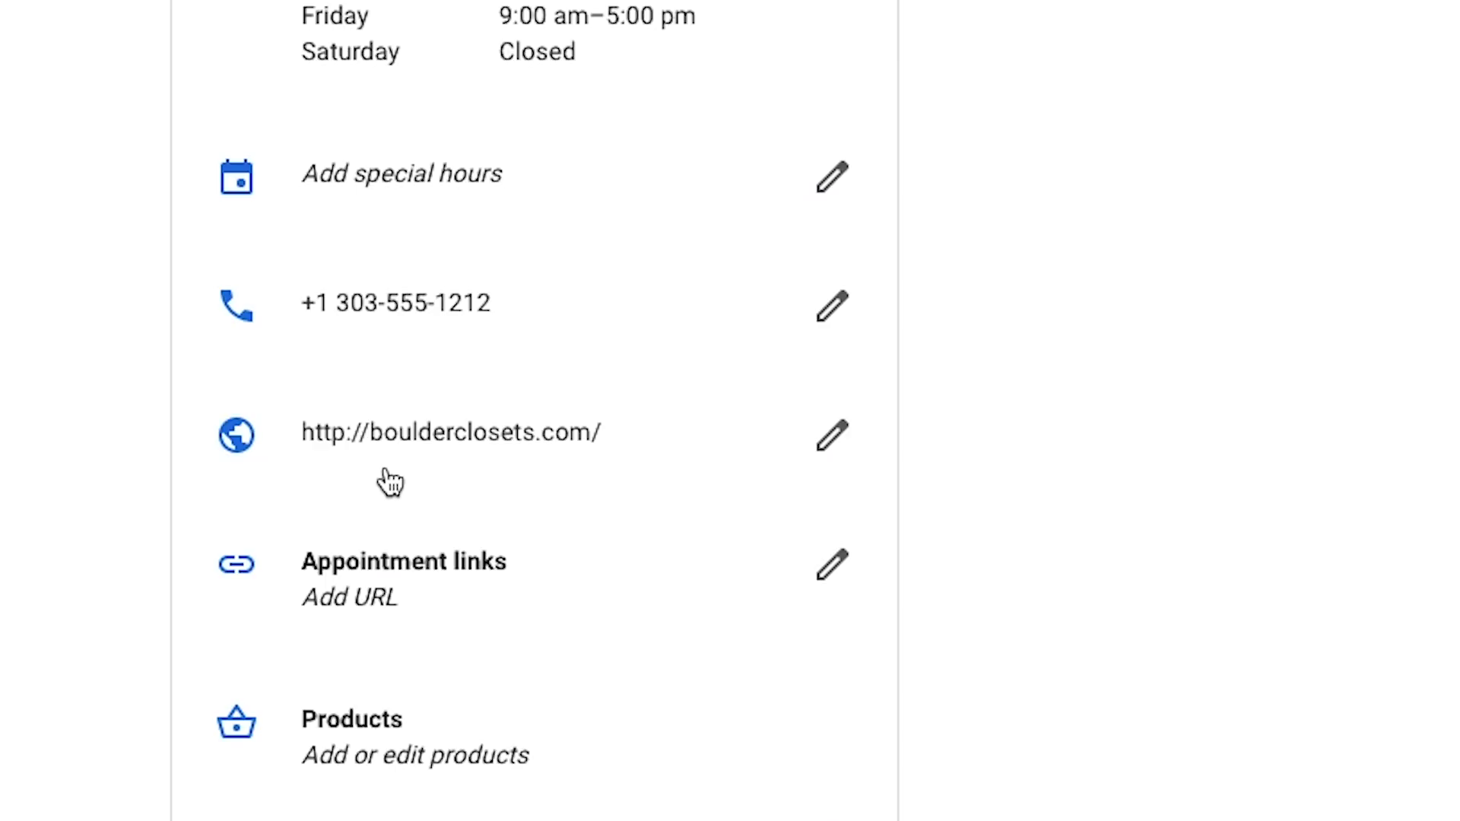
click(375, 608)
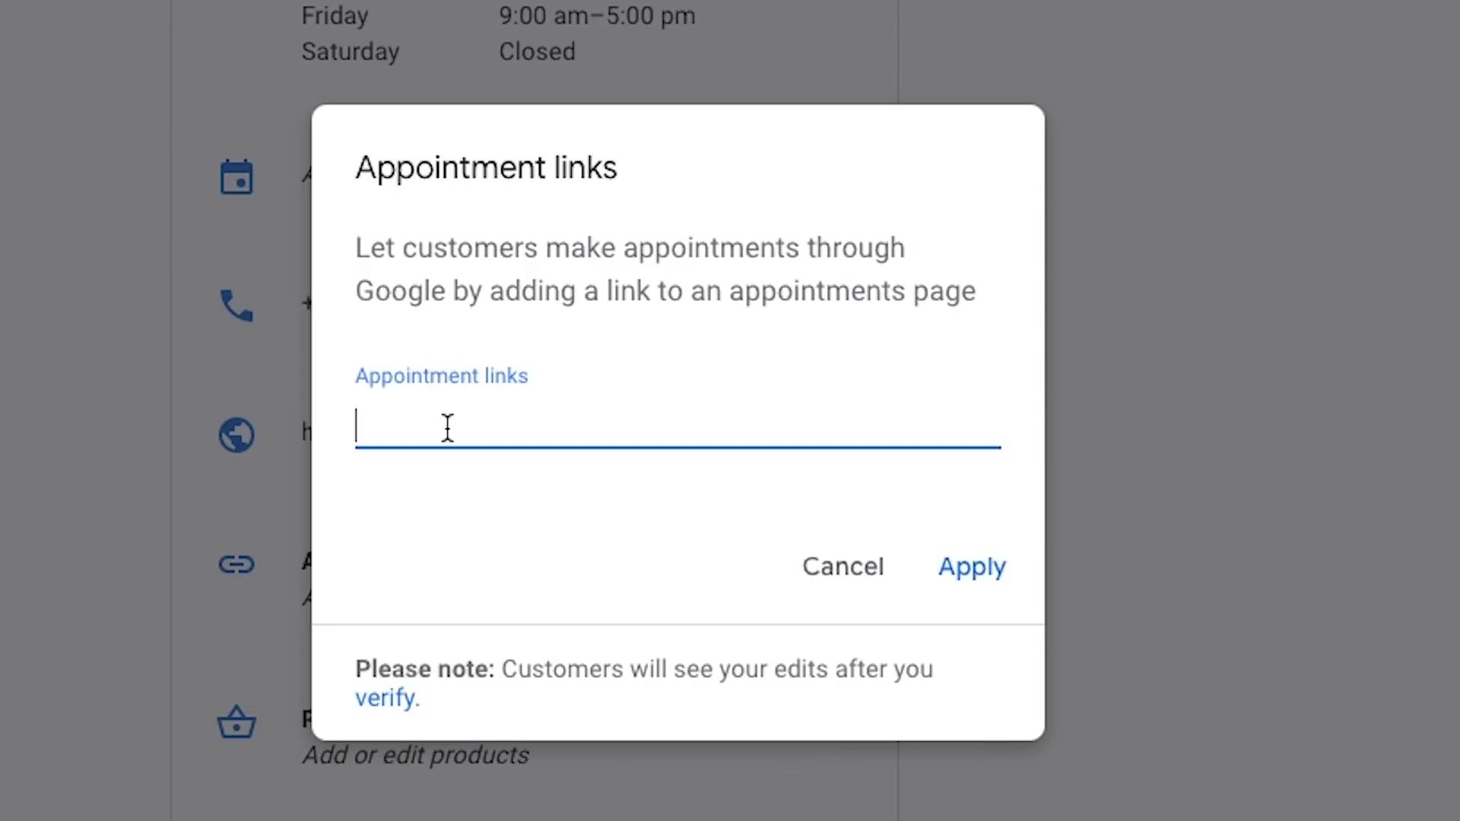
text(boulderclosets.com/consultation)
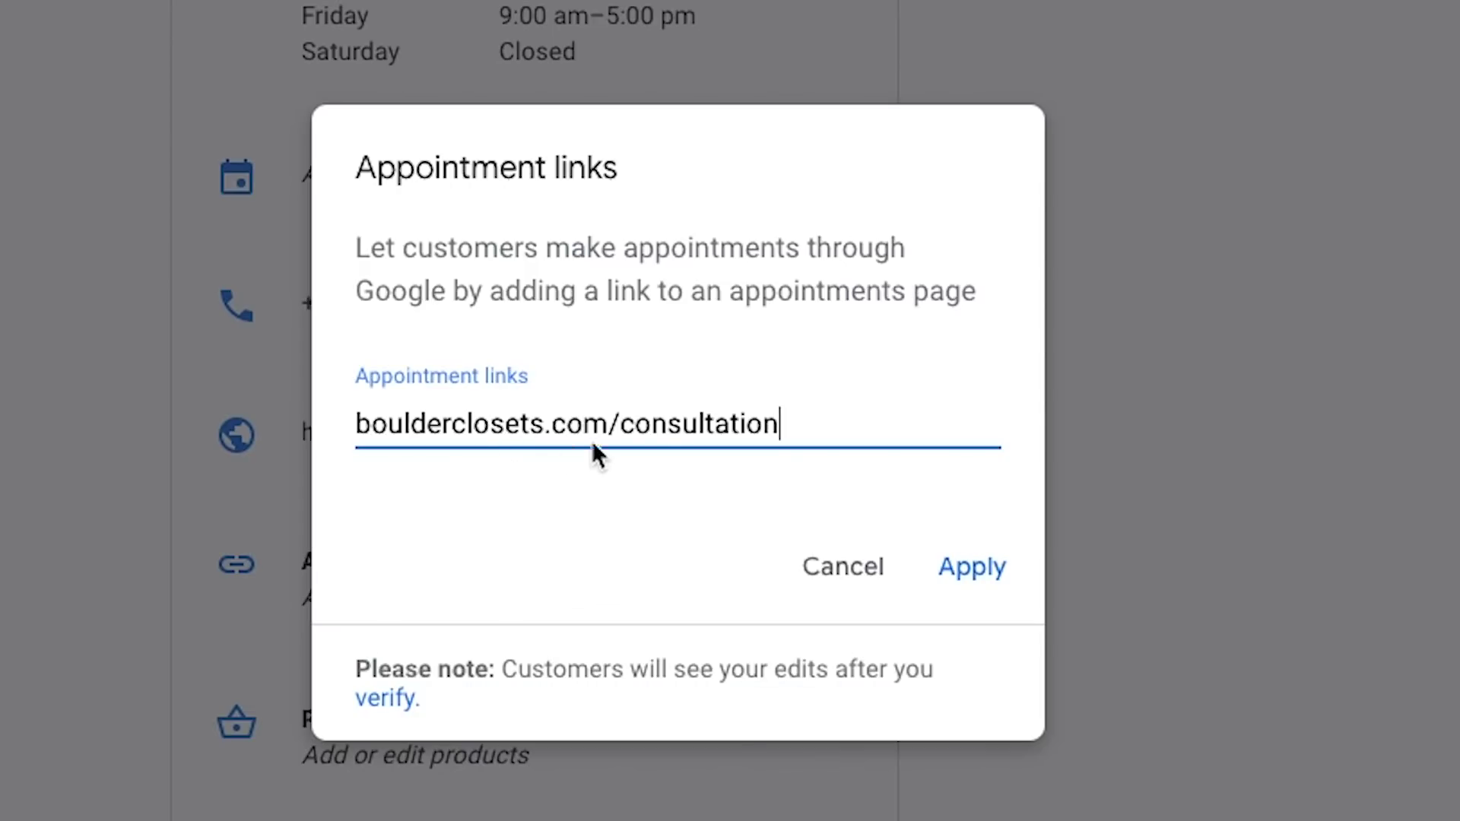
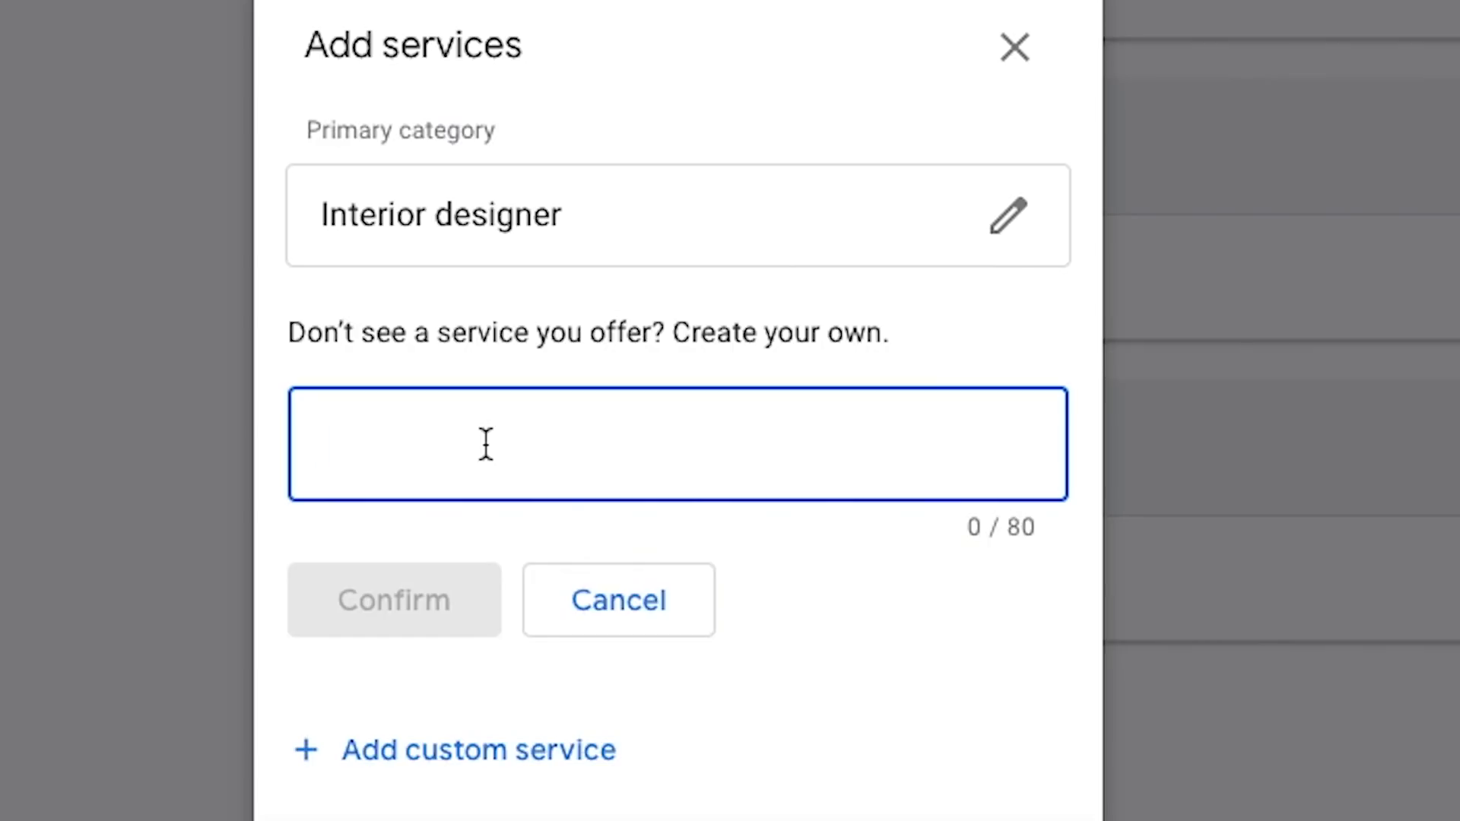
Add the custom services Boulder Closet Installation, Boulder Closet Design and Boulder Closet Organization under the Interior designer category and save them.
text(Boulder Closet Installation)
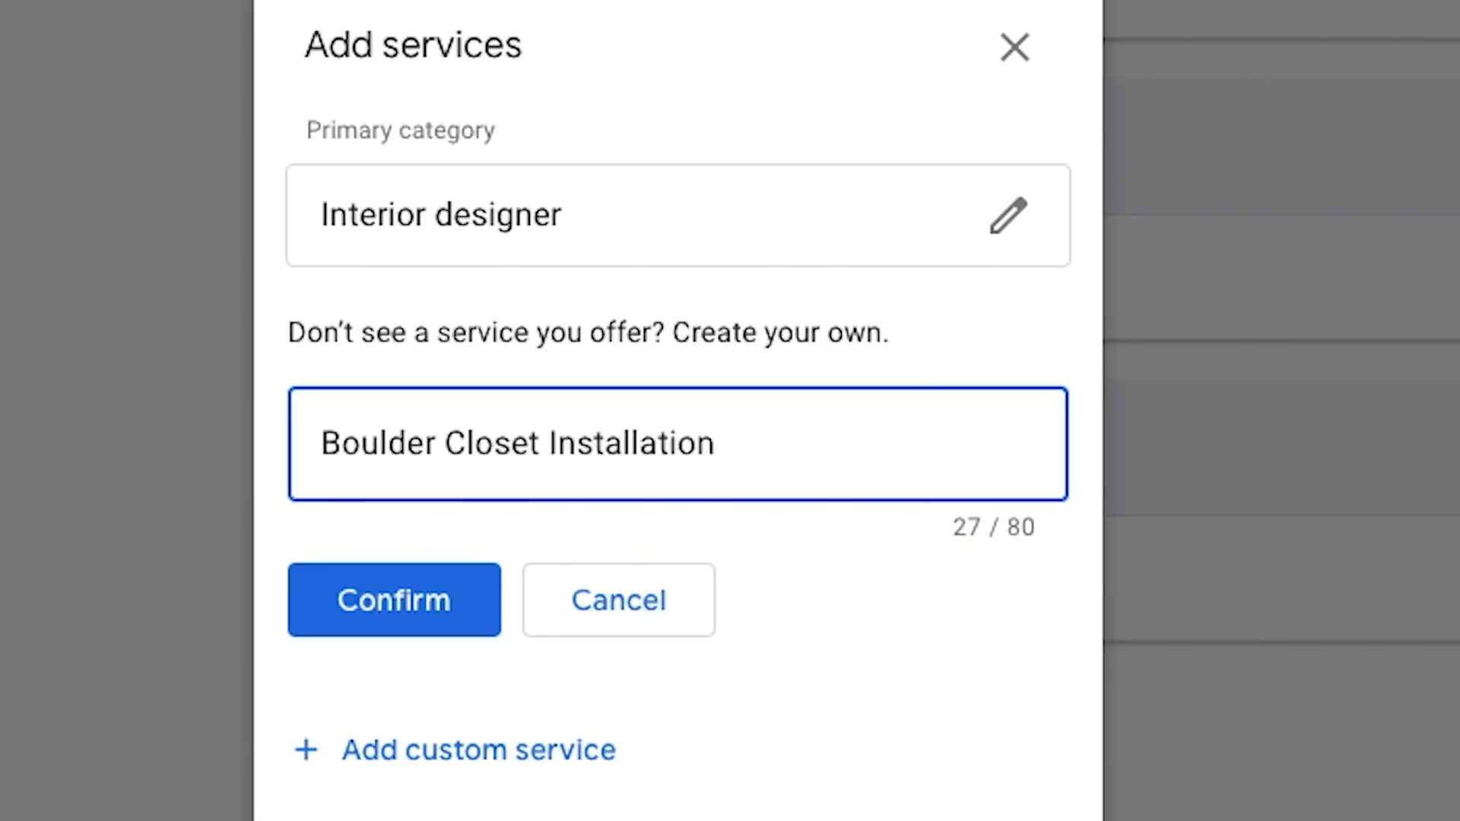
click(433, 600)
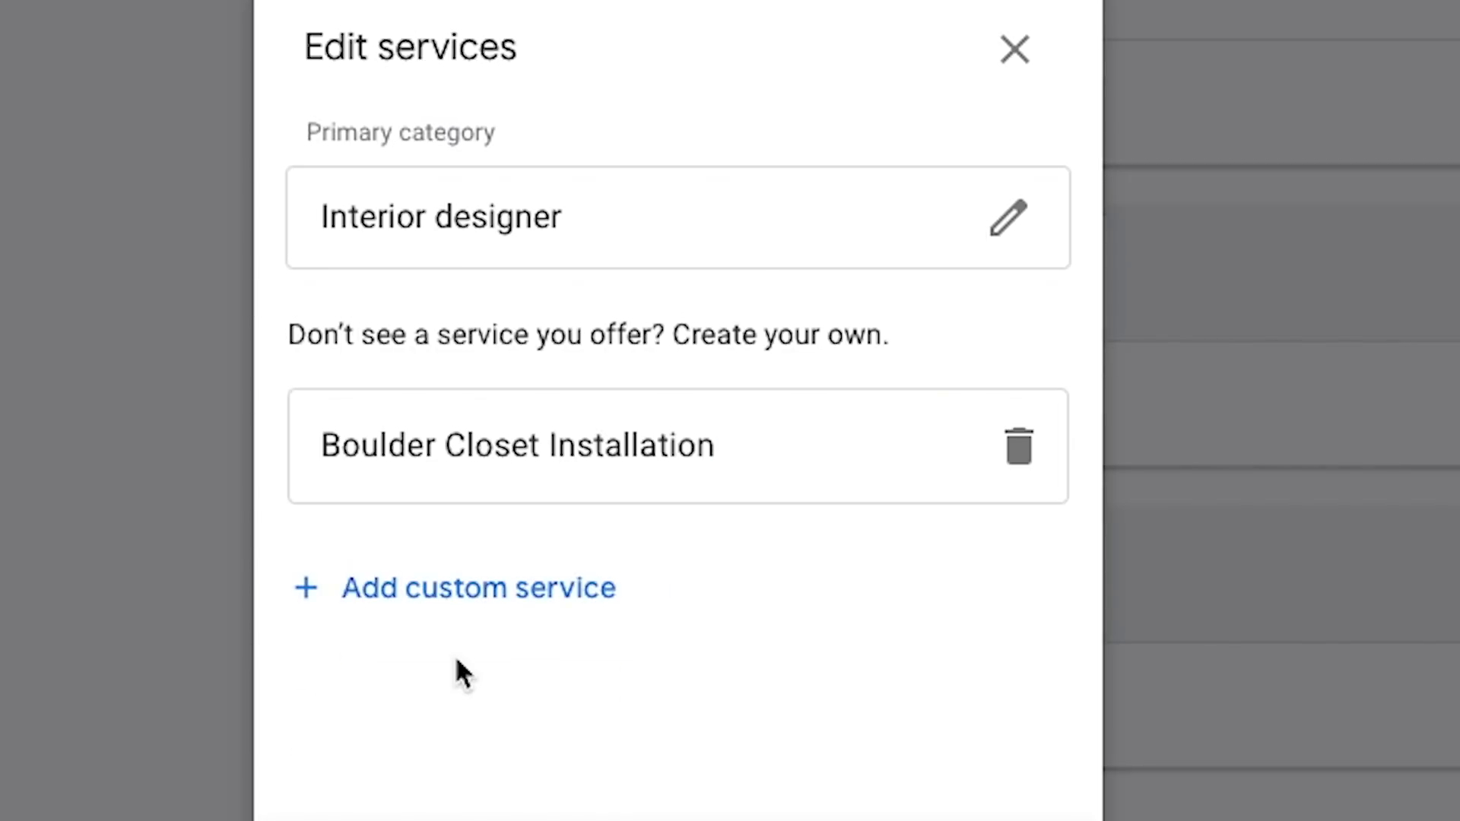
click(460, 616)
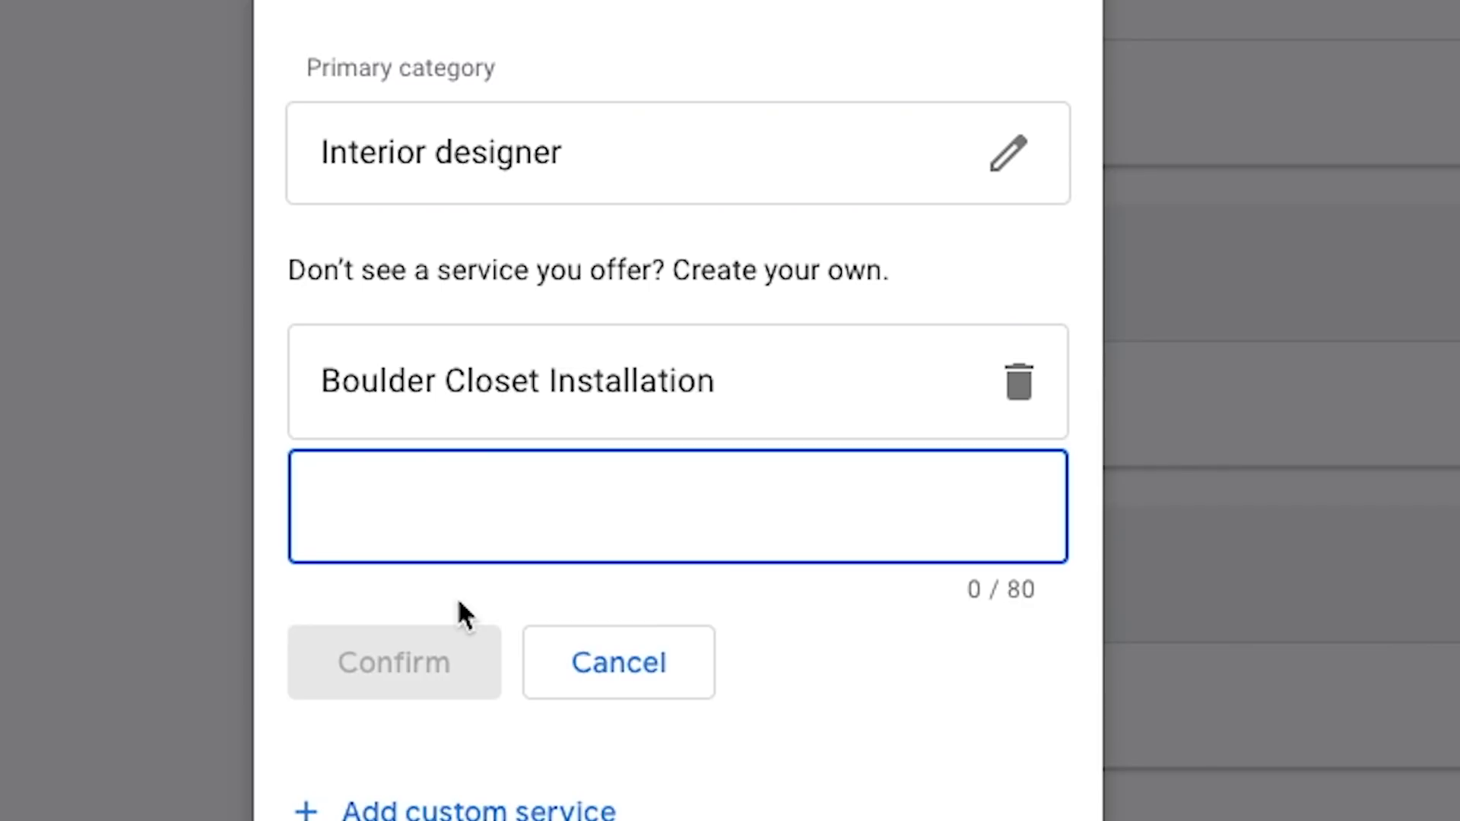
text(Boulder Closet Design)
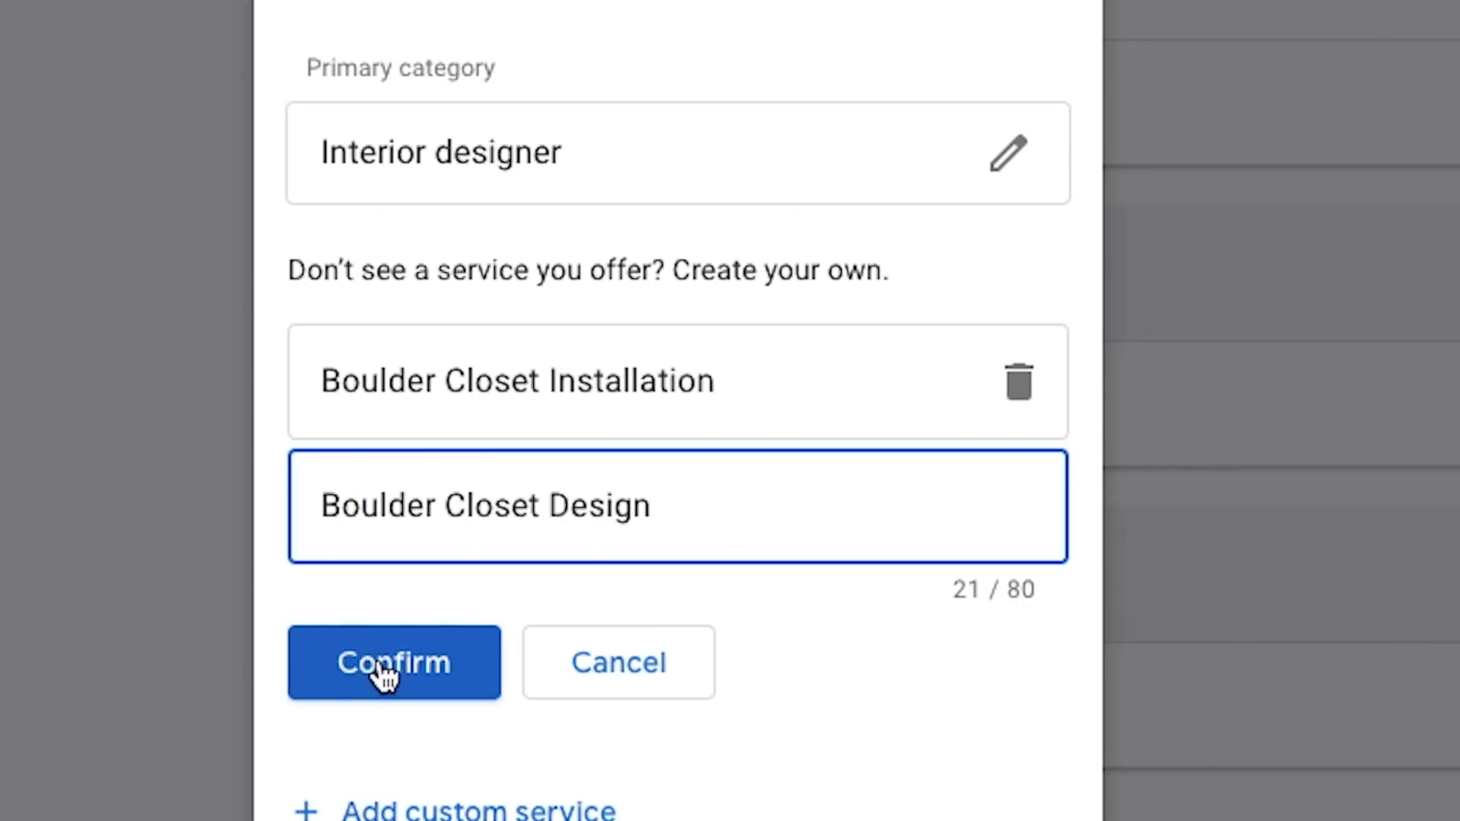
click(380, 659)
click(417, 658)
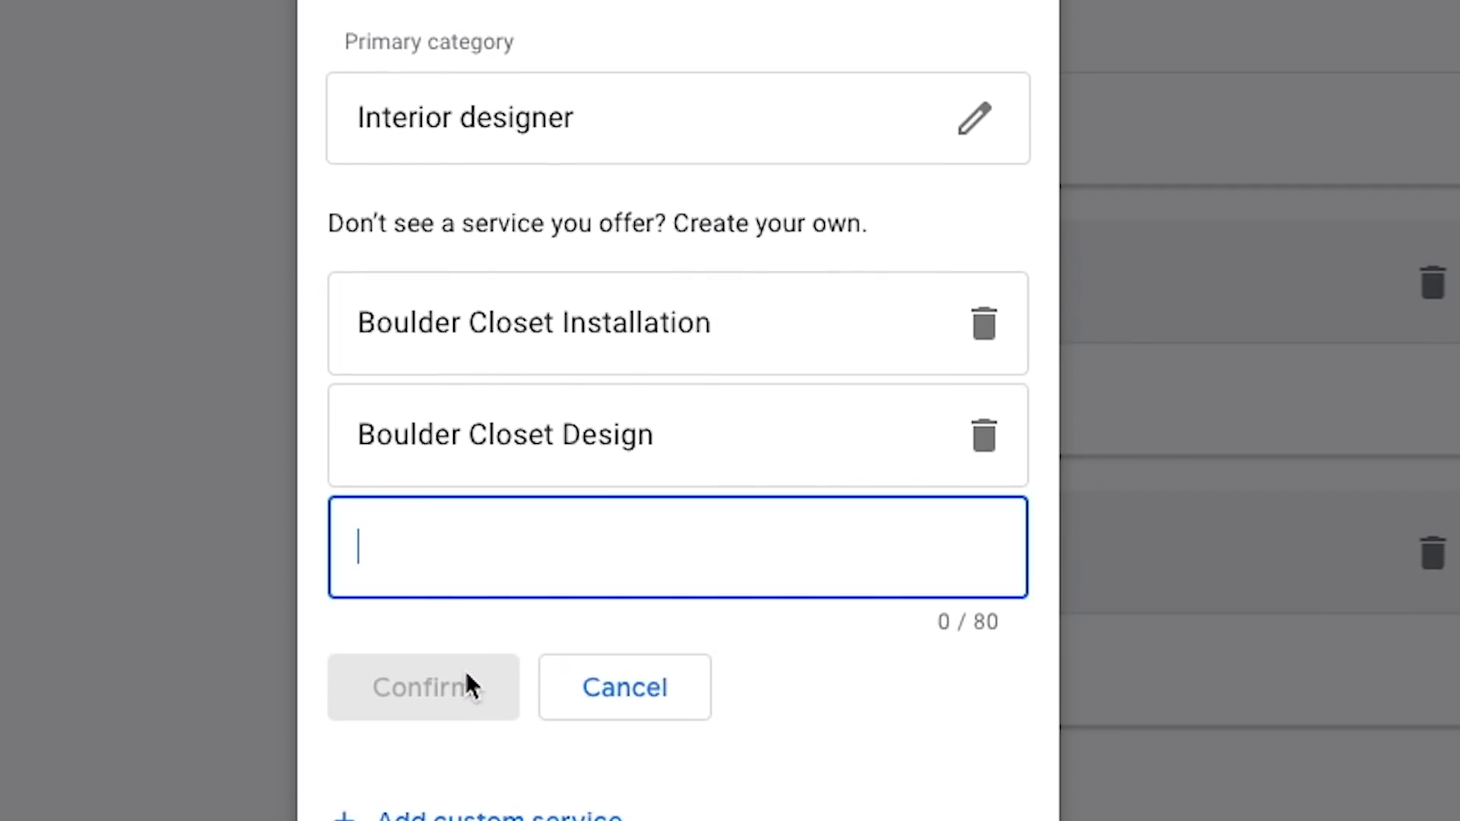
text(Boulder Closet Organization)
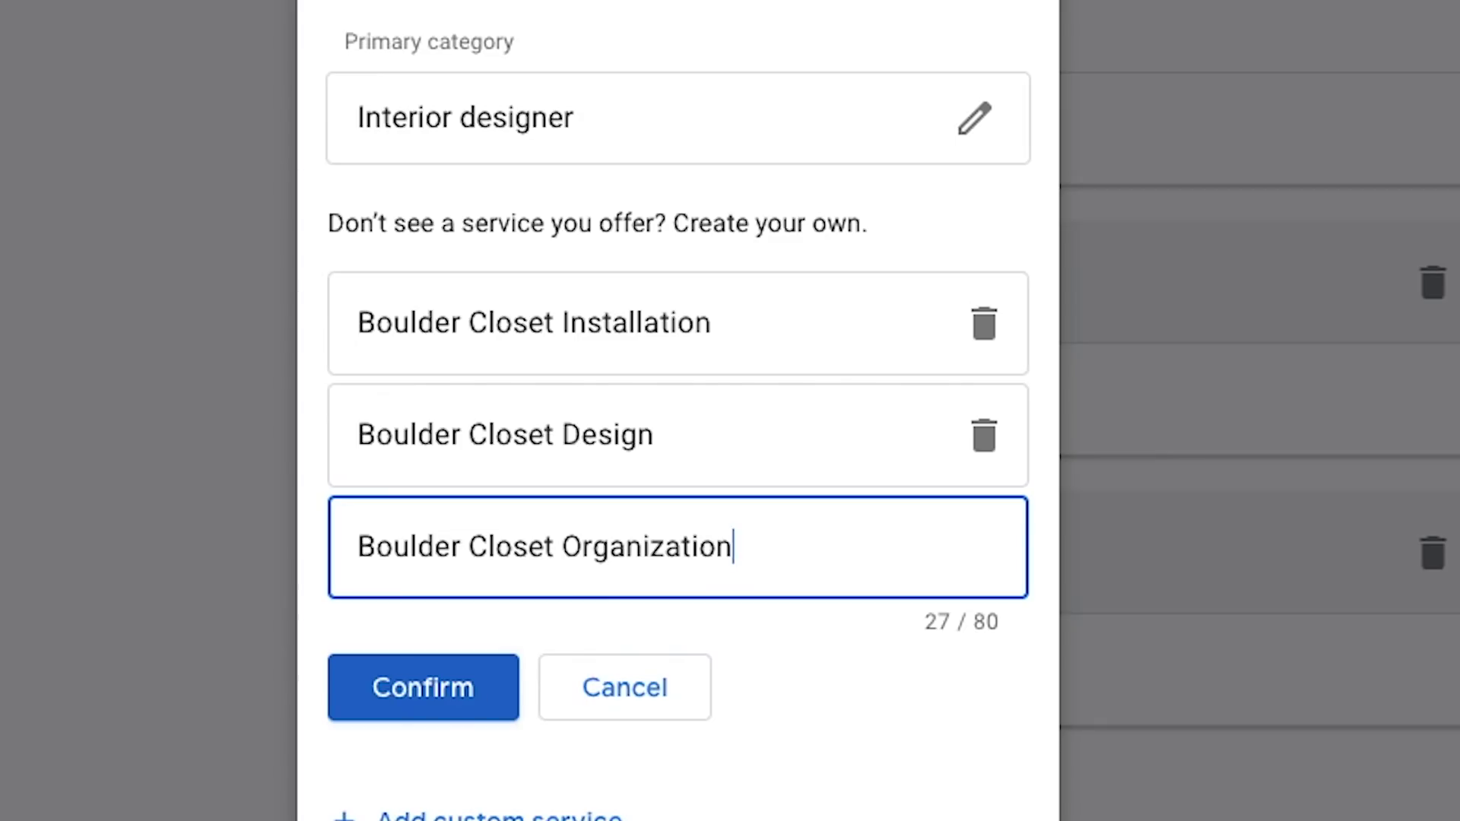
click(413, 694)
scroll(408, 391, down, 2)
click(671, 761)
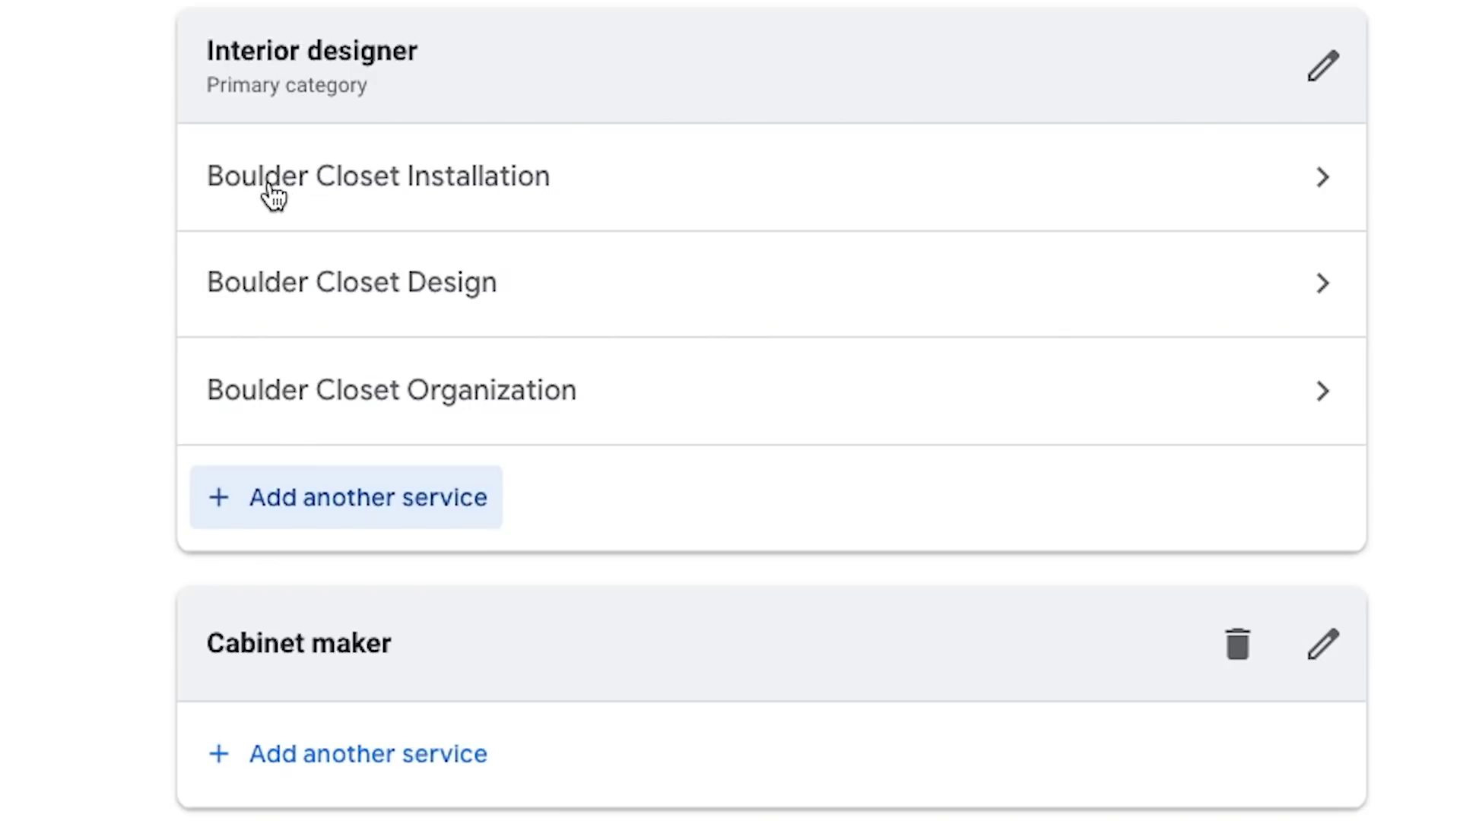
Describe the Boulder Closet Installation service, citing more than 20 years in the industry, transparent pricing, customized design services and a 100% satisfaction guarantee.
click(410, 199)
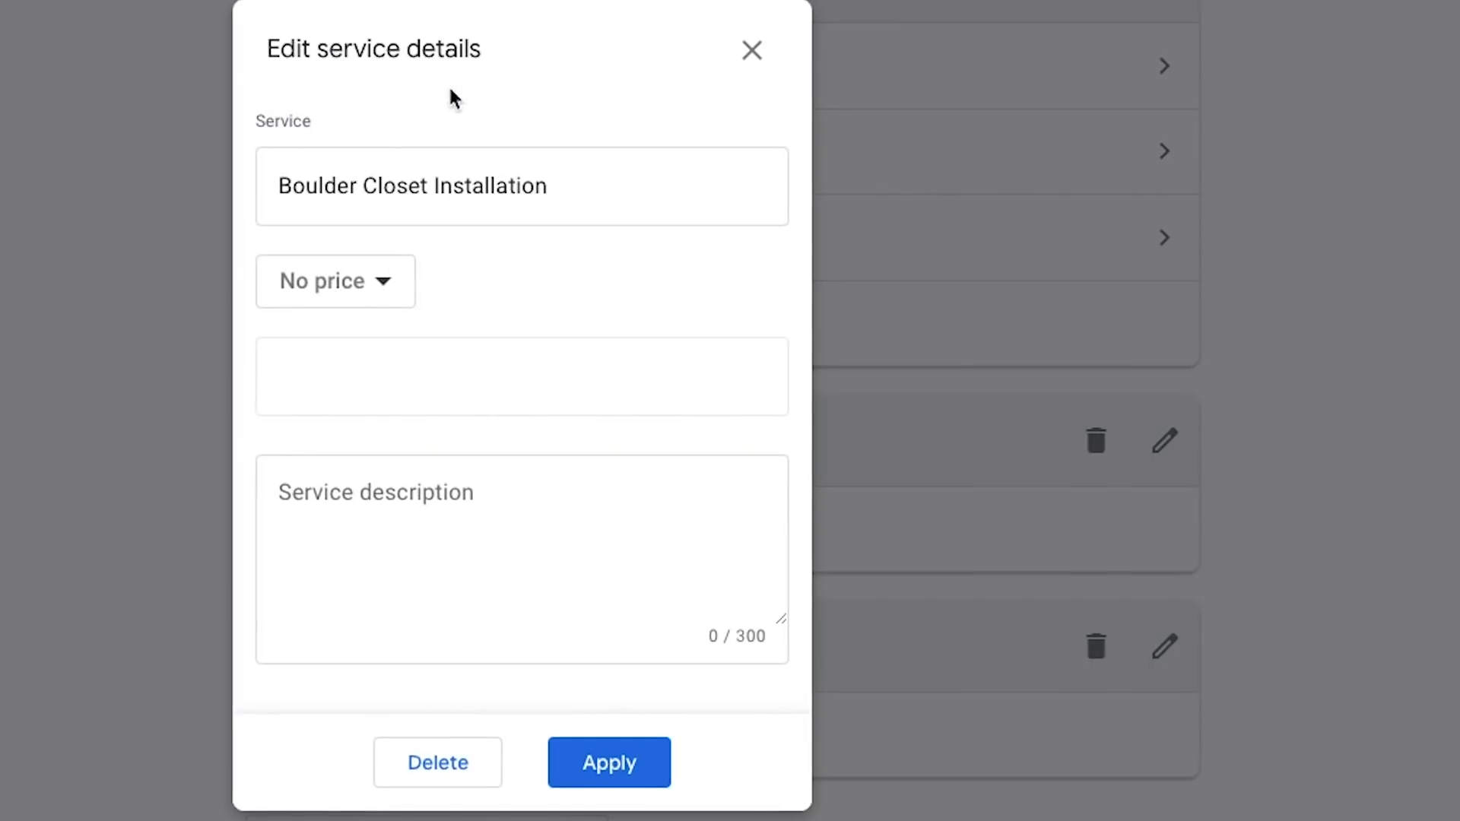
click(438, 547)
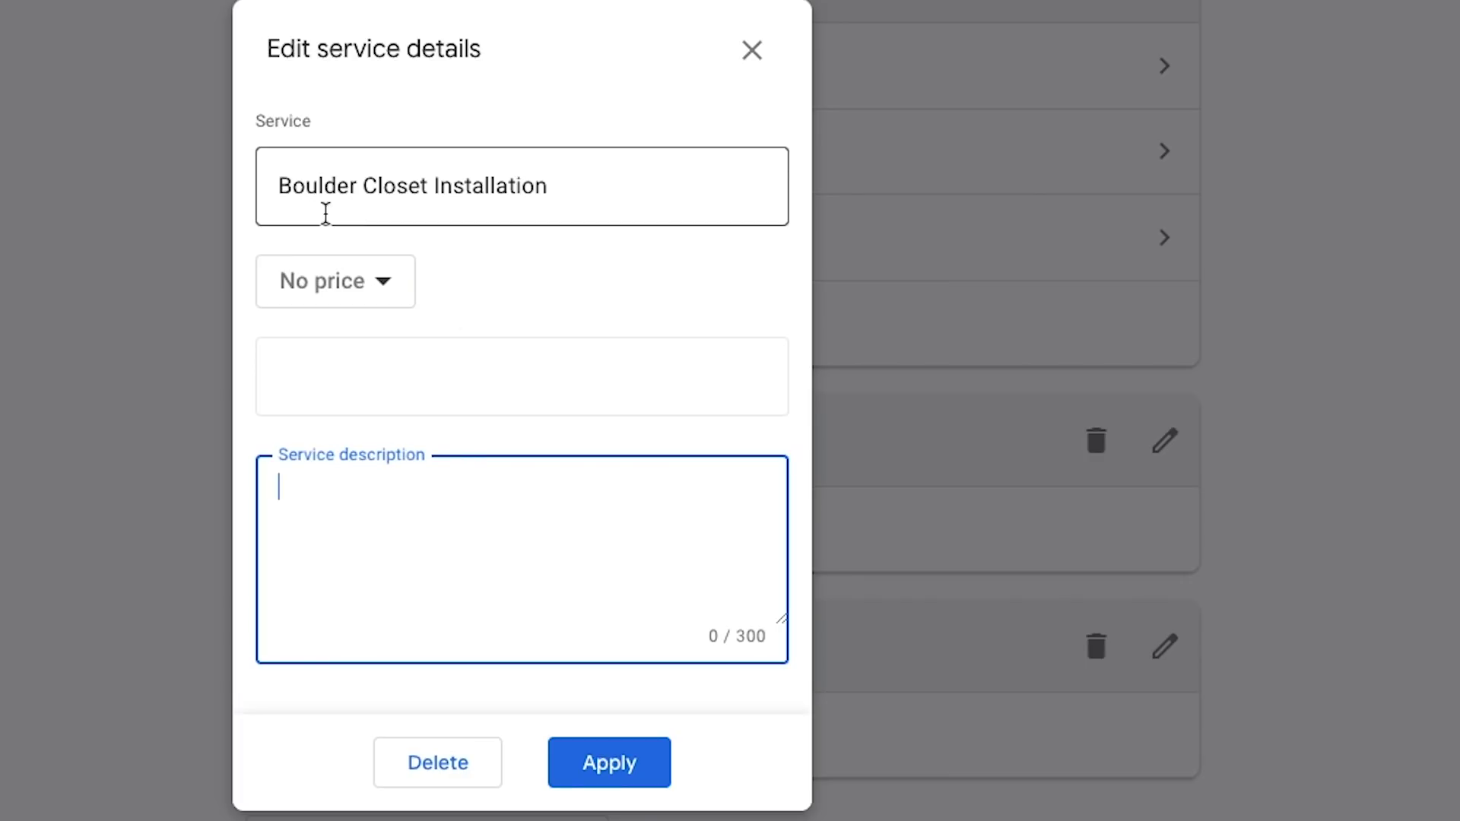
text(We’re the top Boulder closet installation specialists, with more than 20 years in the industry. We’re proud to offer transparent pricing, customized design services, and a 100% satisfaction guarantee.)
scroll(384, 534, up, 2)
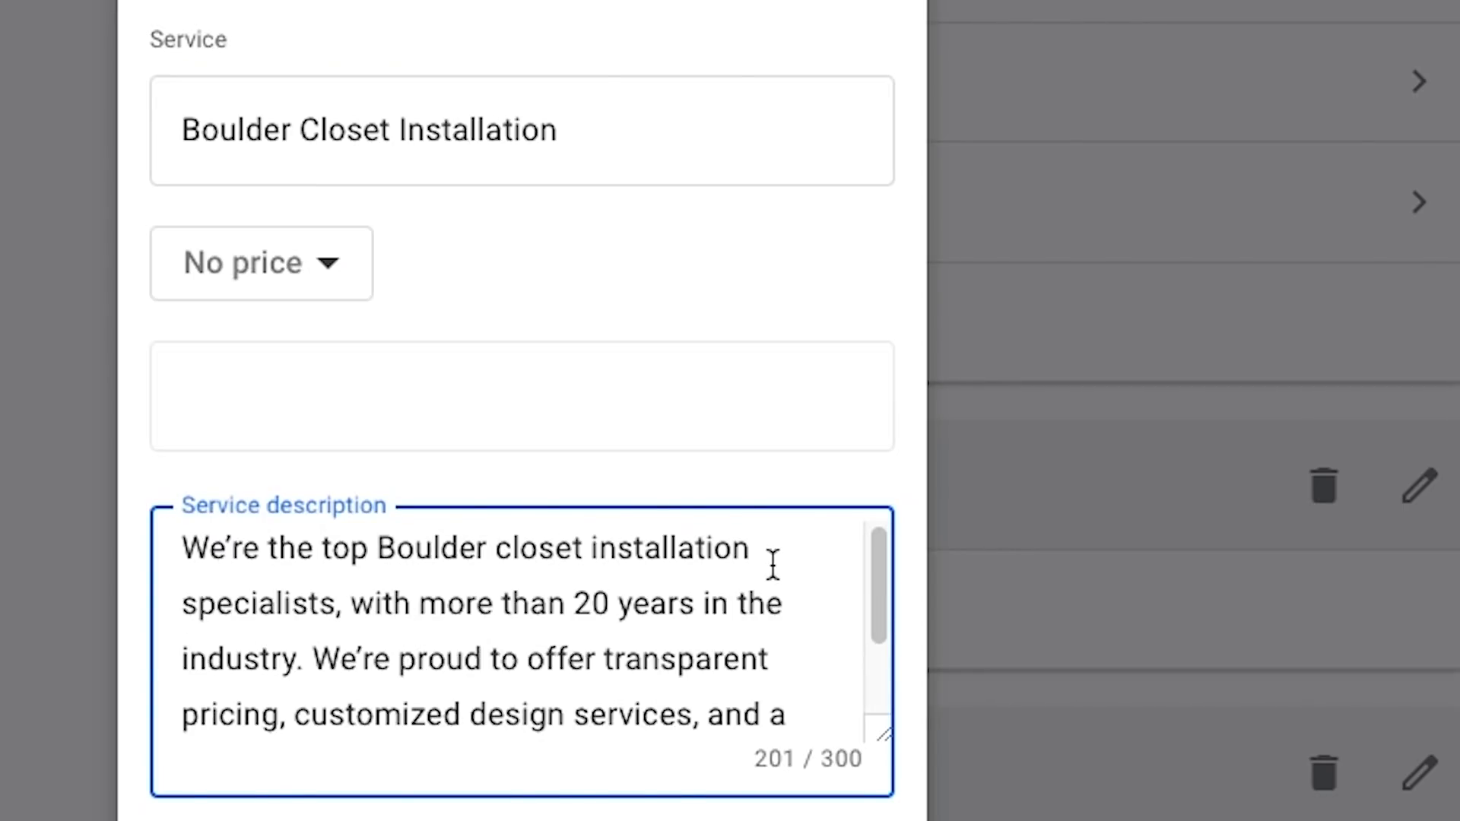
scroll(682, 635, down, 1)
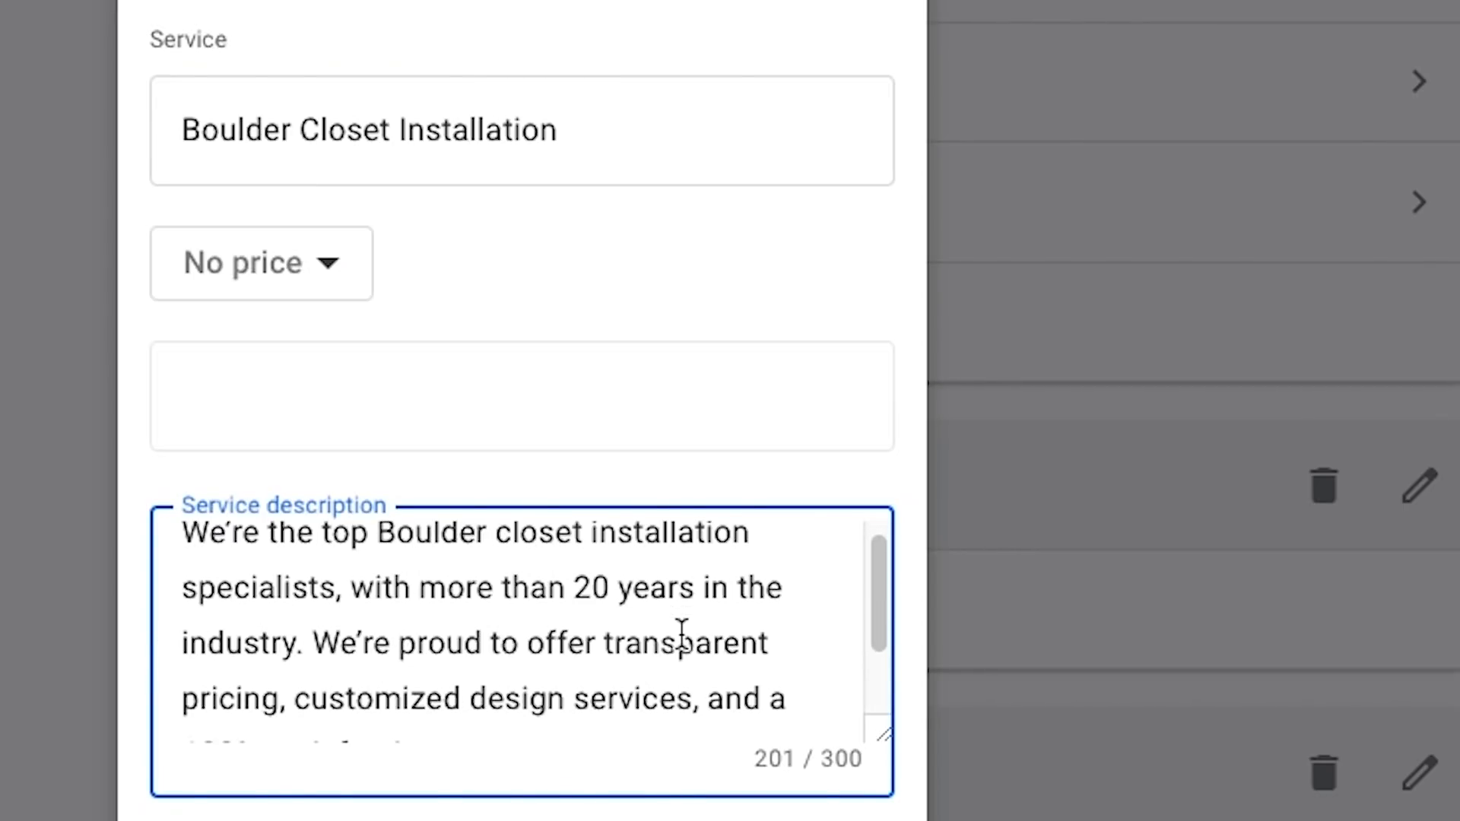
scroll(681, 635, up, 1)
drag(379, 545, 753, 543)
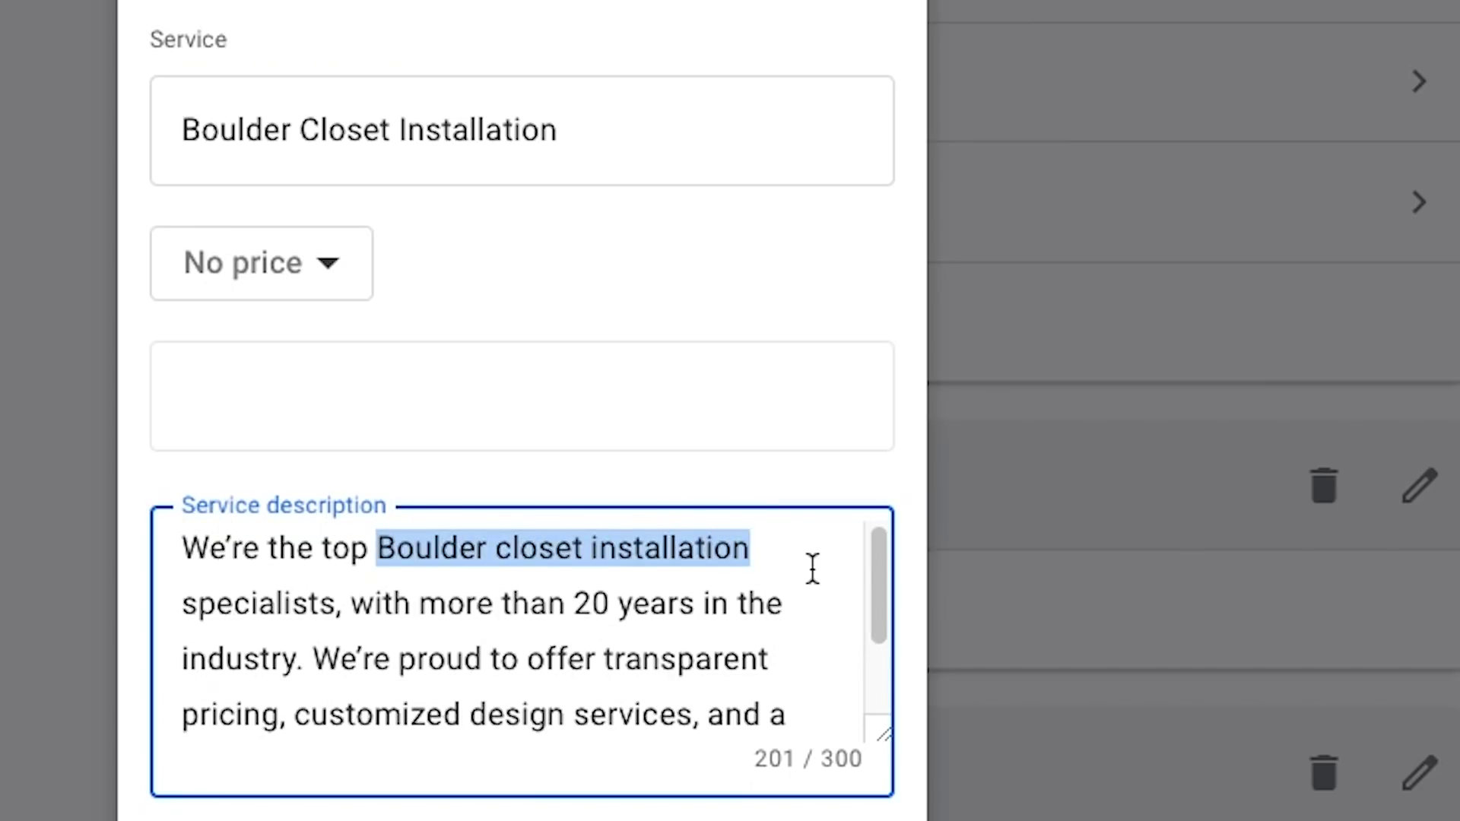
scroll(811, 568, down, 2)
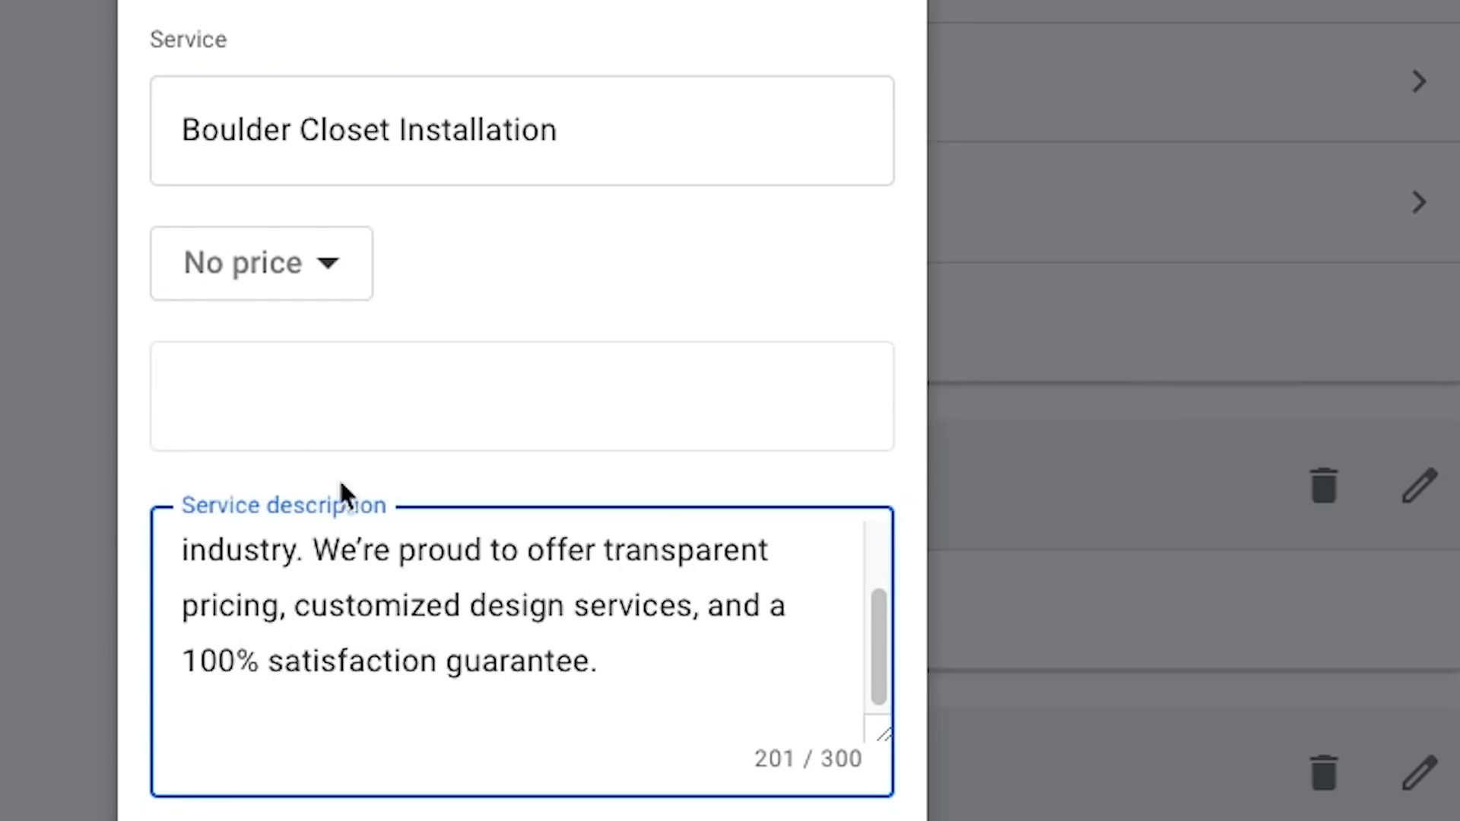
click(628, 777)
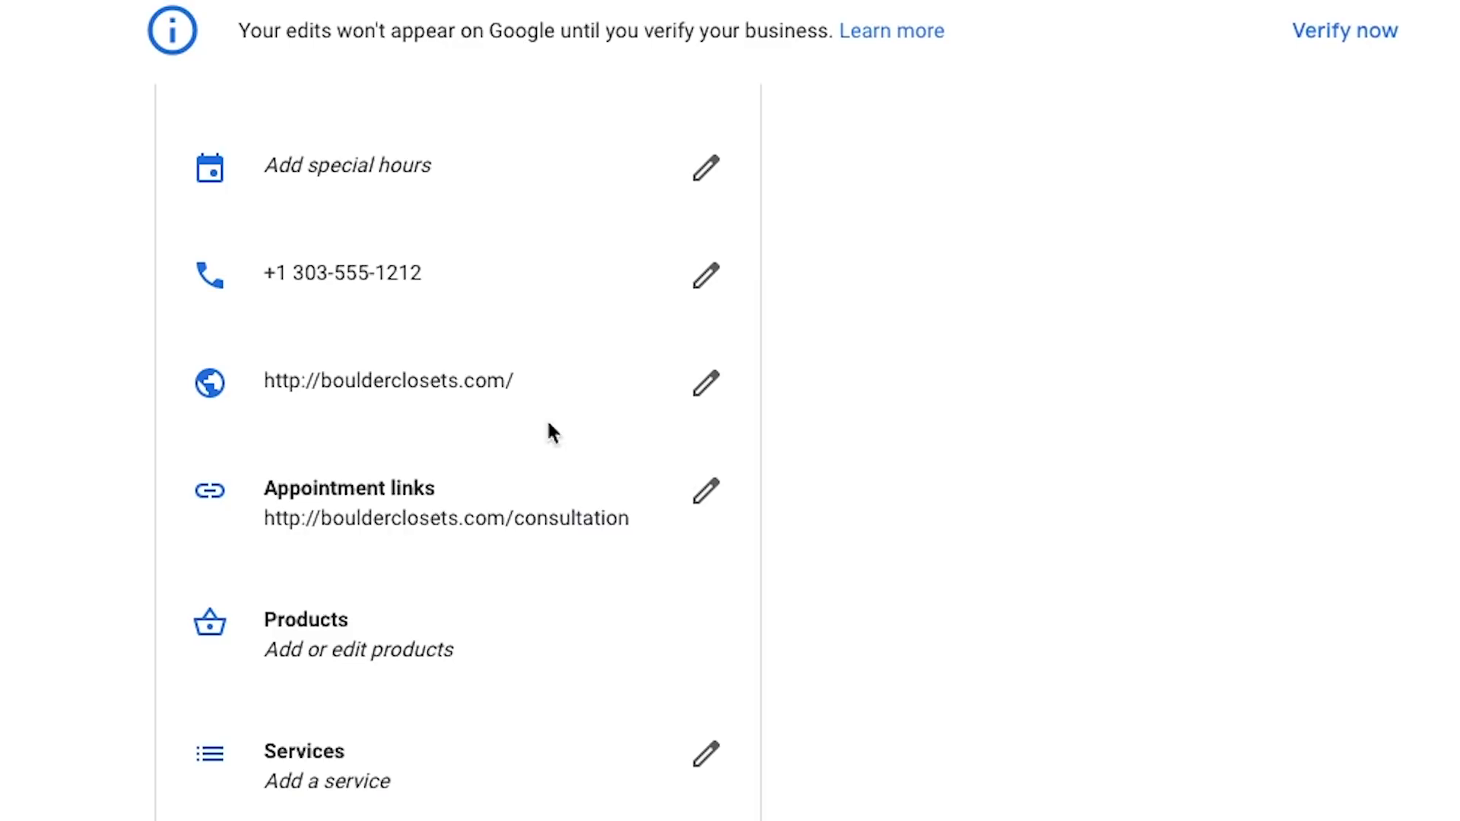
Add a business description welcoming customers to Aspen Brother Closet Organization and offering custom closet design, installation and organization across Boulder County, including Louisville and Lafayette.
scroll(872, 609, down, 3)
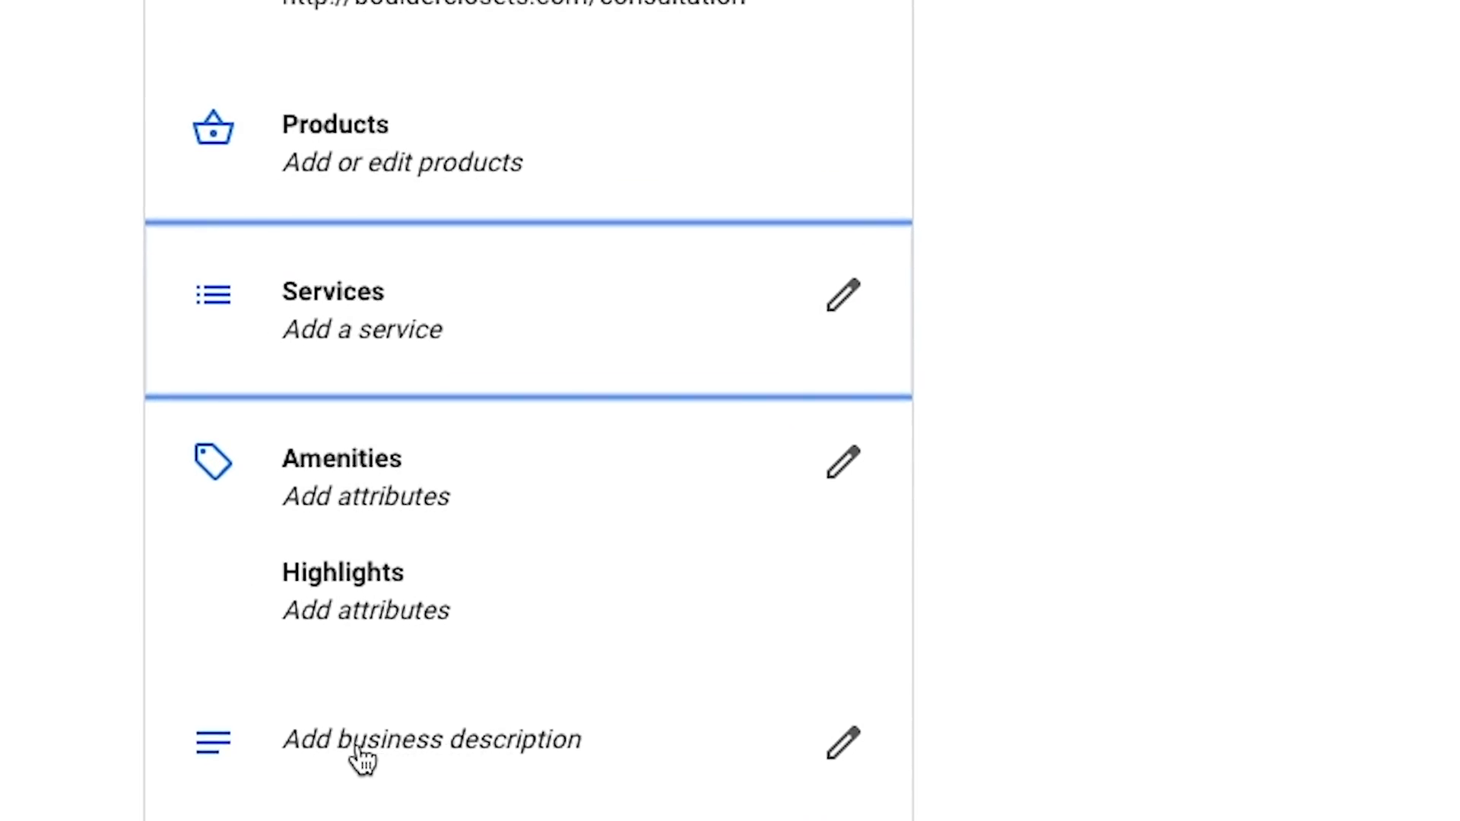
click(366, 751)
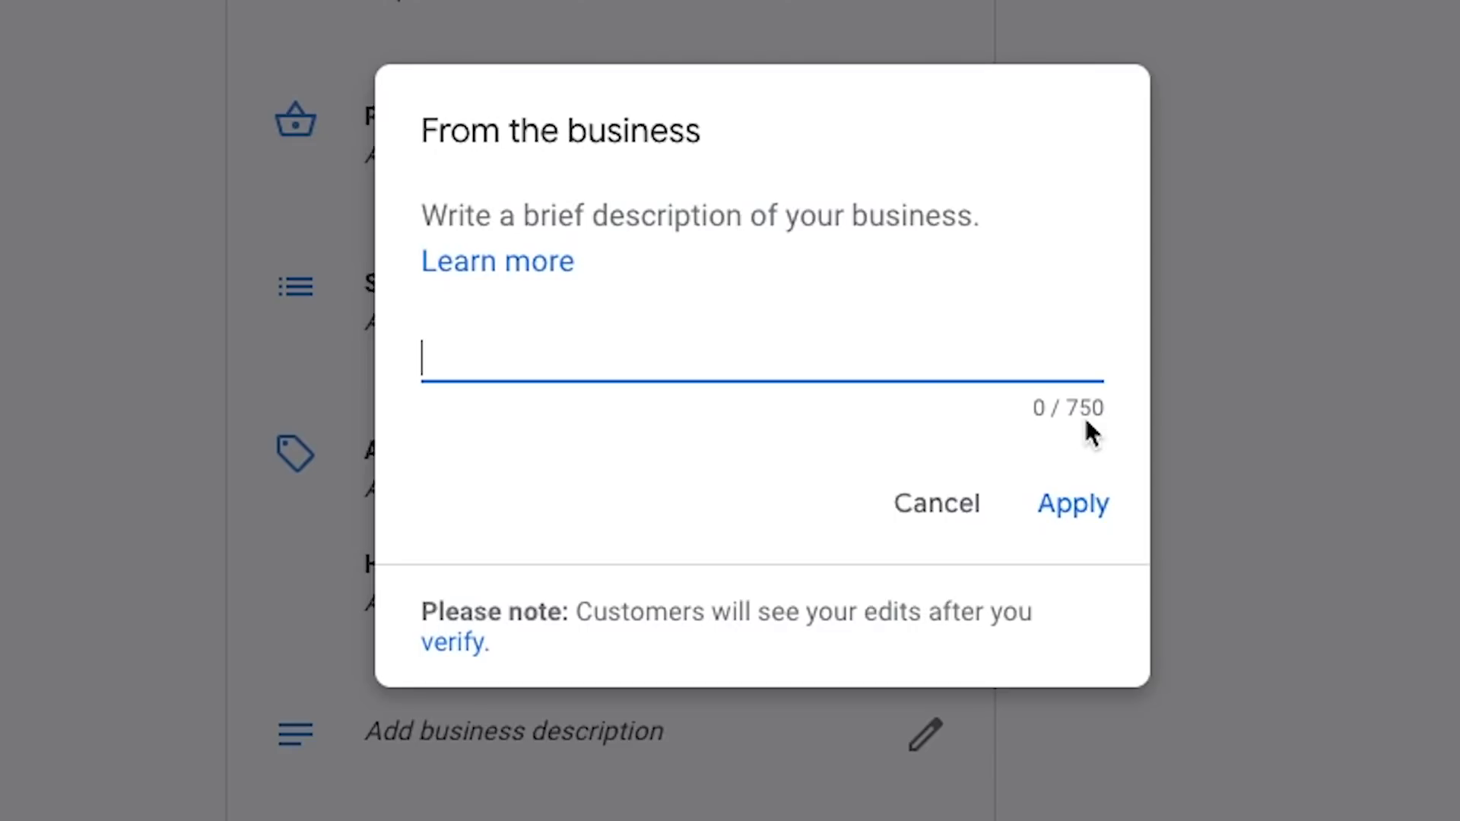
text(Welcome to Aspen Brother Closet Organization , Boulder's choice for gorgeously designed, custom closets. Whether you need design, installation, or just organization services, we serve the entire Boulder County, including Louisville, Lafayette and beyond.)
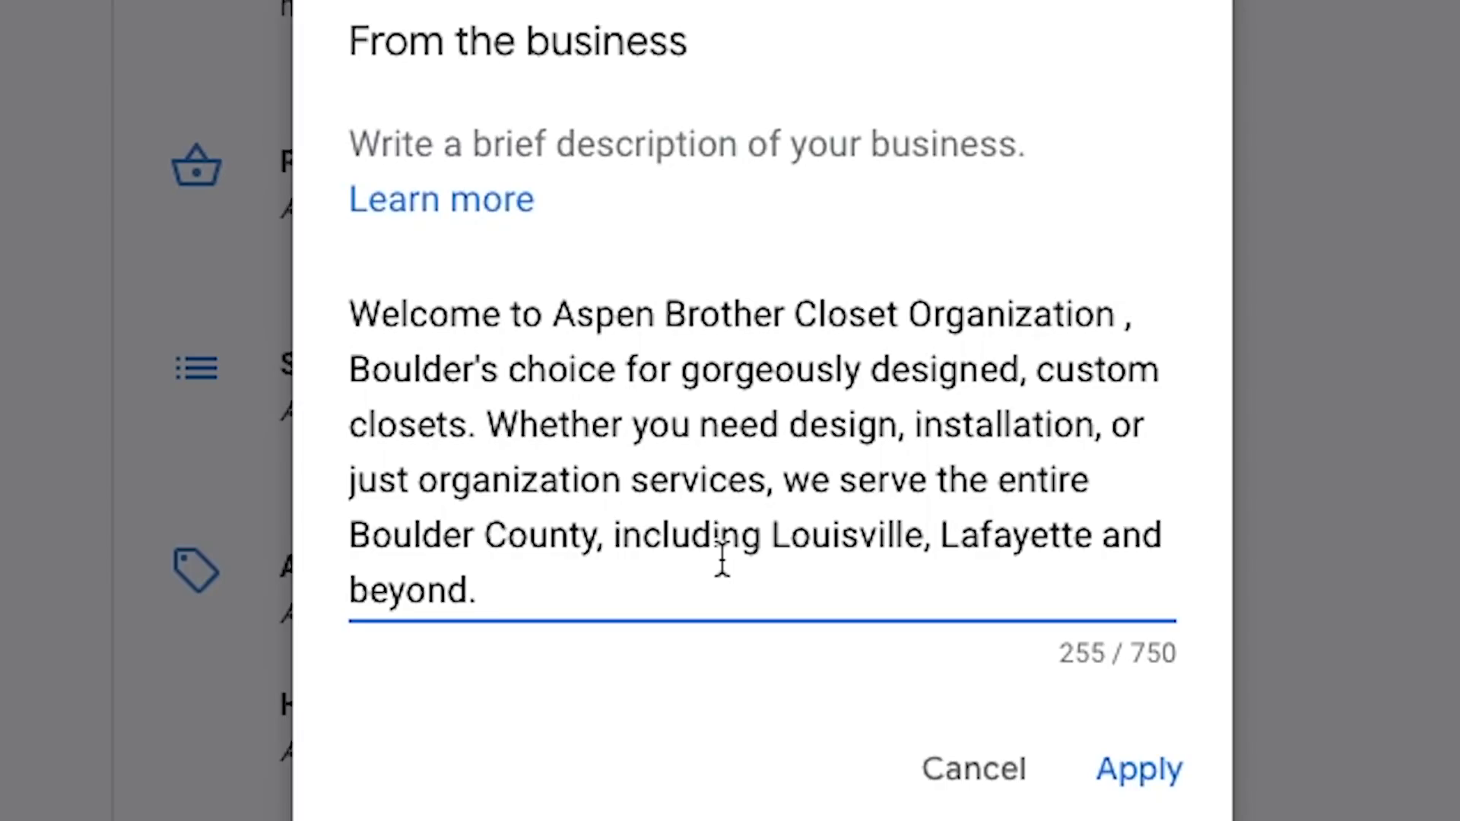
click(1140, 770)
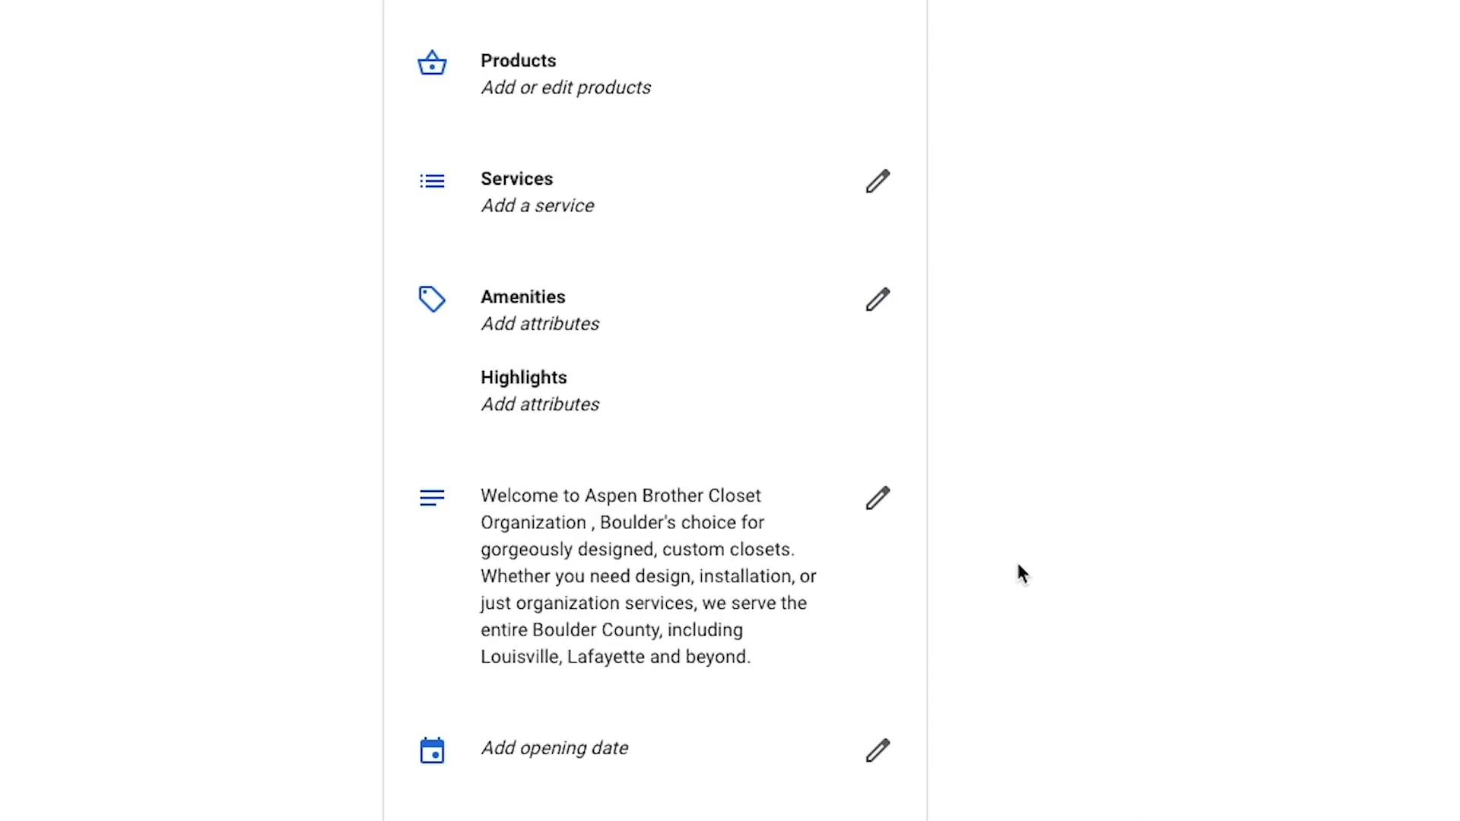
Set the business opening date to February 15, 2019 and apply it to the listing.
click(524, 748)
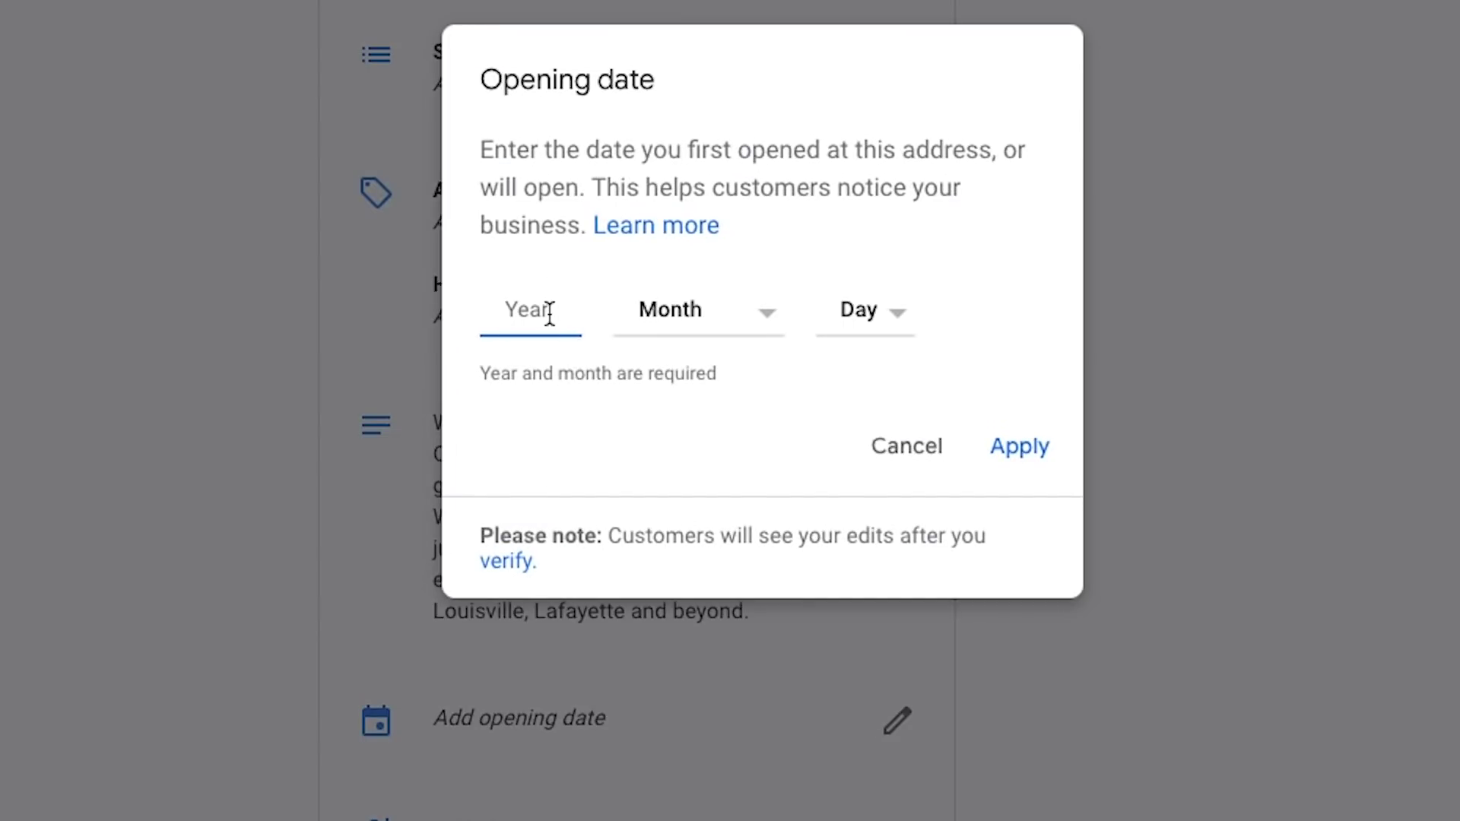
text(2019)
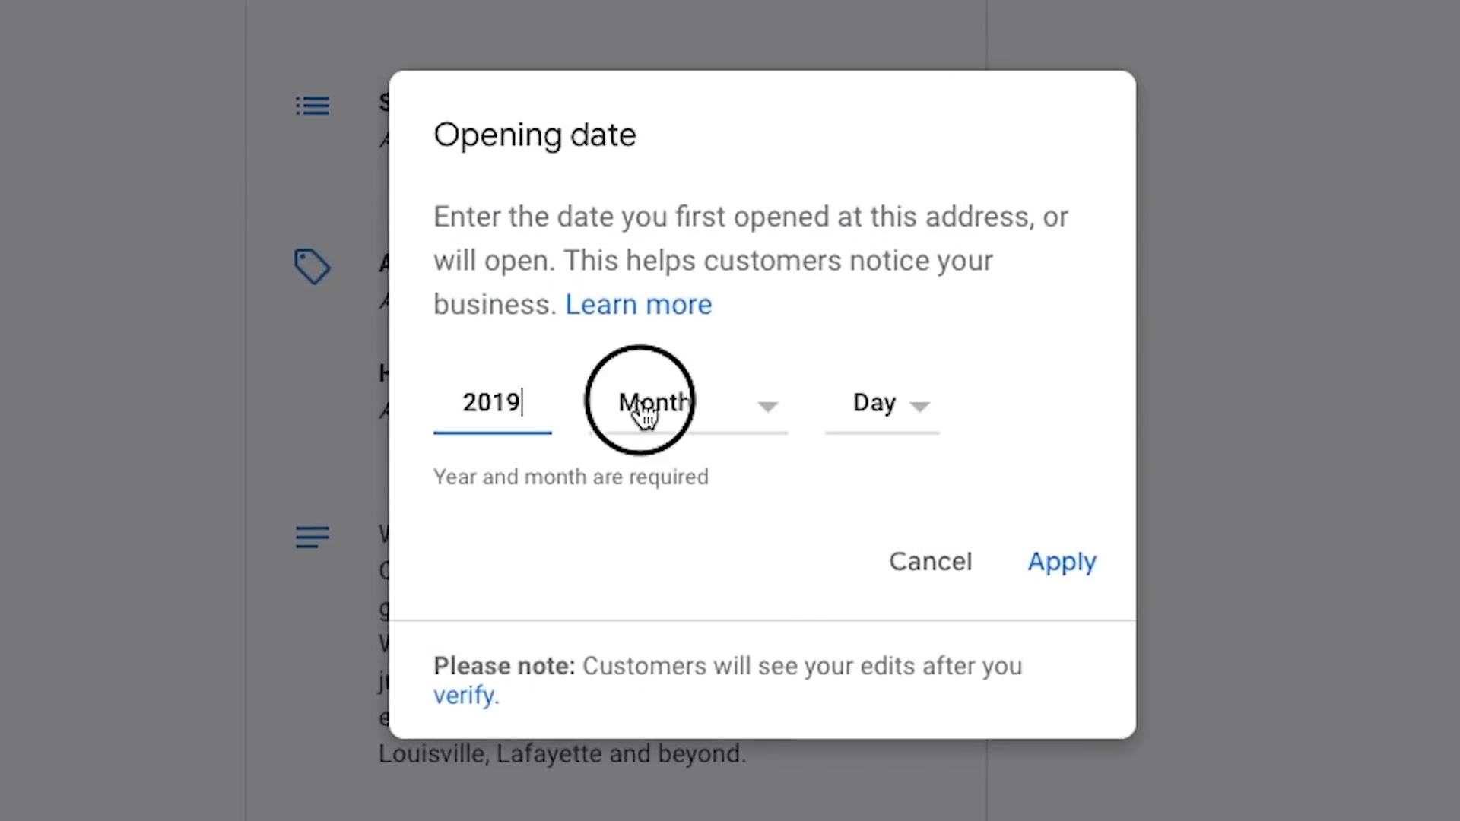
click(642, 415)
click(710, 540)
click(931, 418)
click(878, 536)
click(1065, 573)
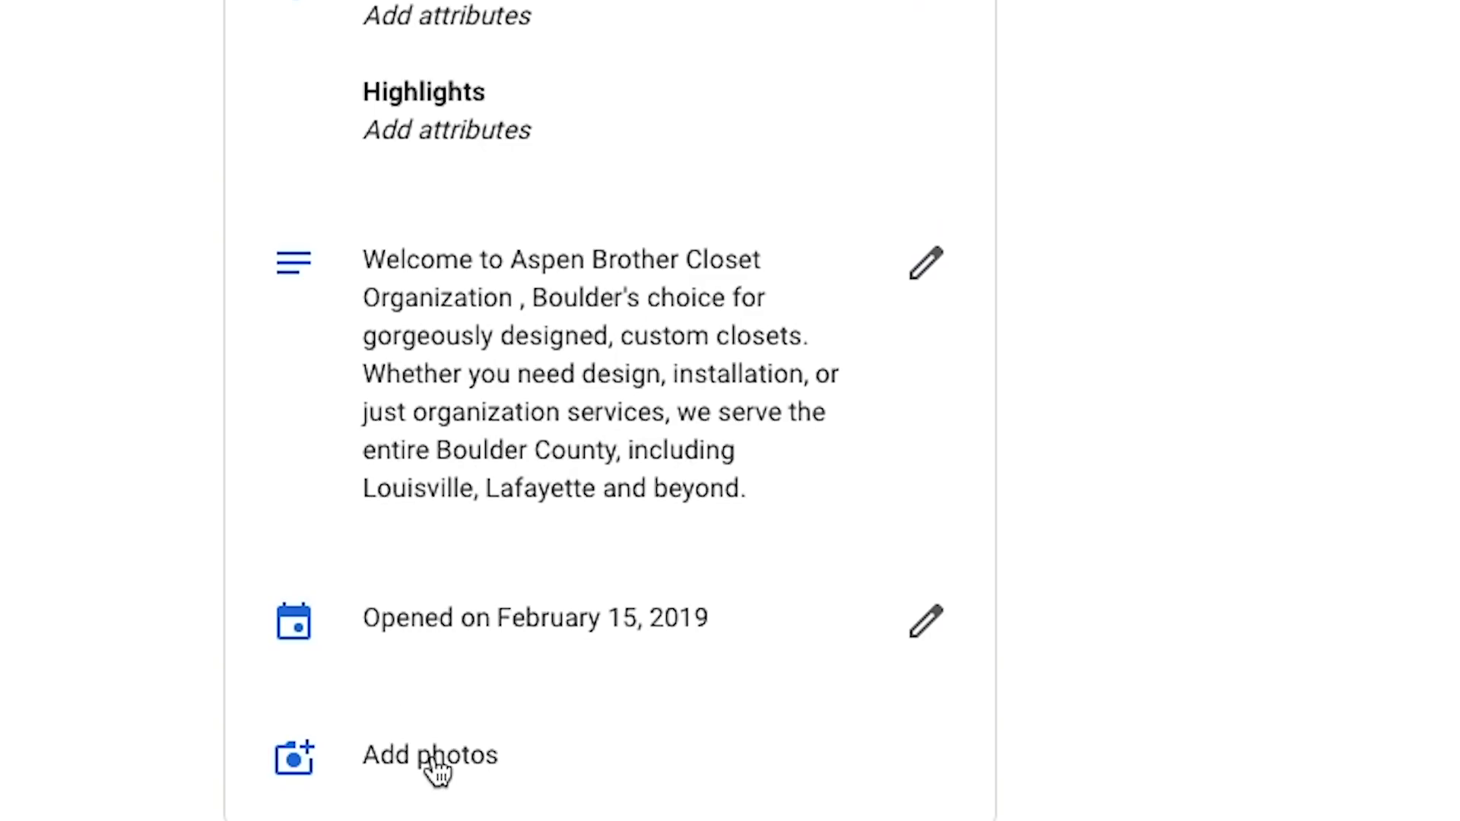
Look over the listing's logo, cover and video options, and examine the California Closets - Chicago search listing's photos, details, reviews and offer post.
click(431, 761)
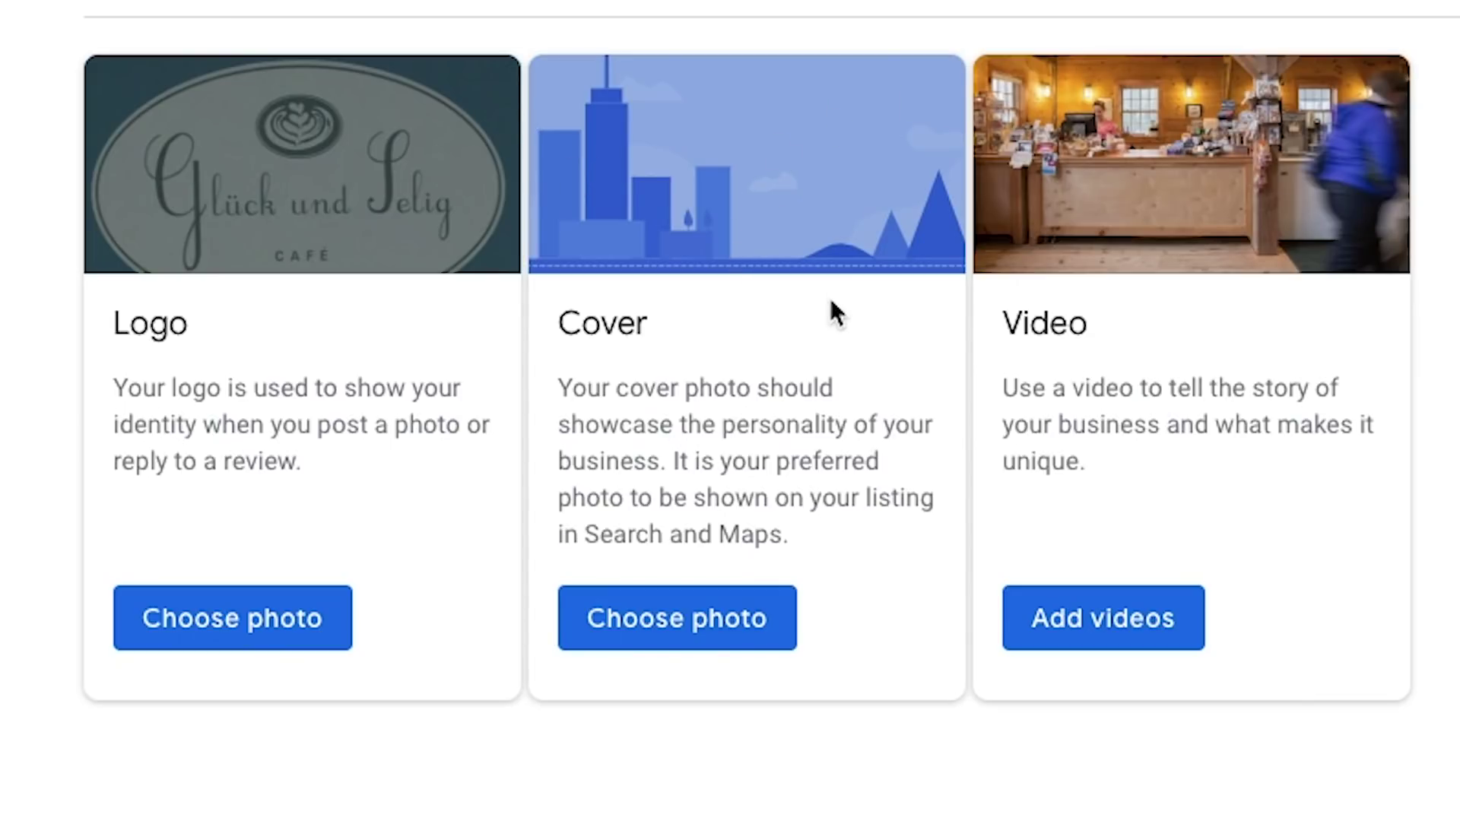
scroll(836, 312, up, 1)
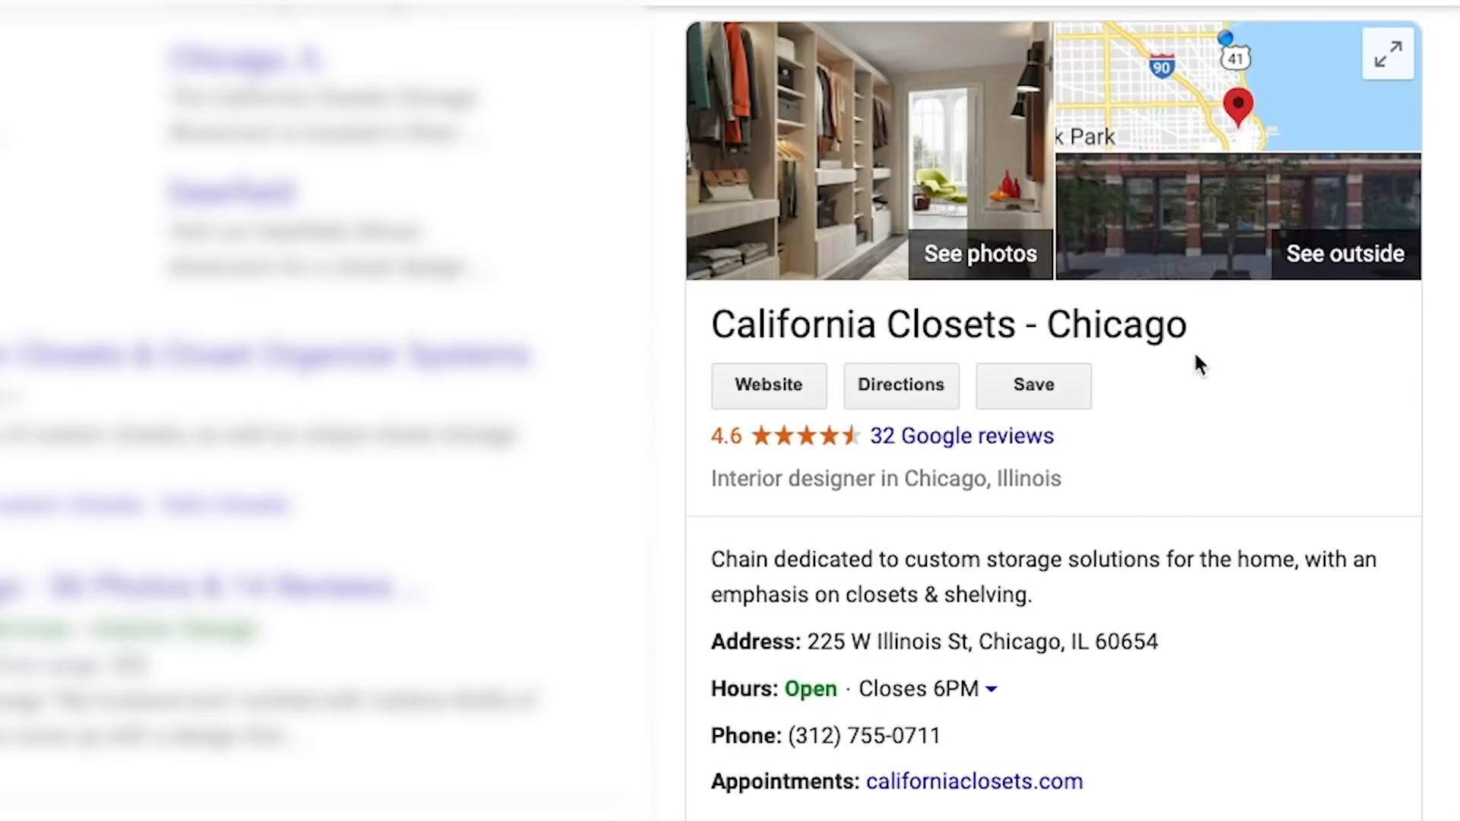
scroll(985, 222, down, 1)
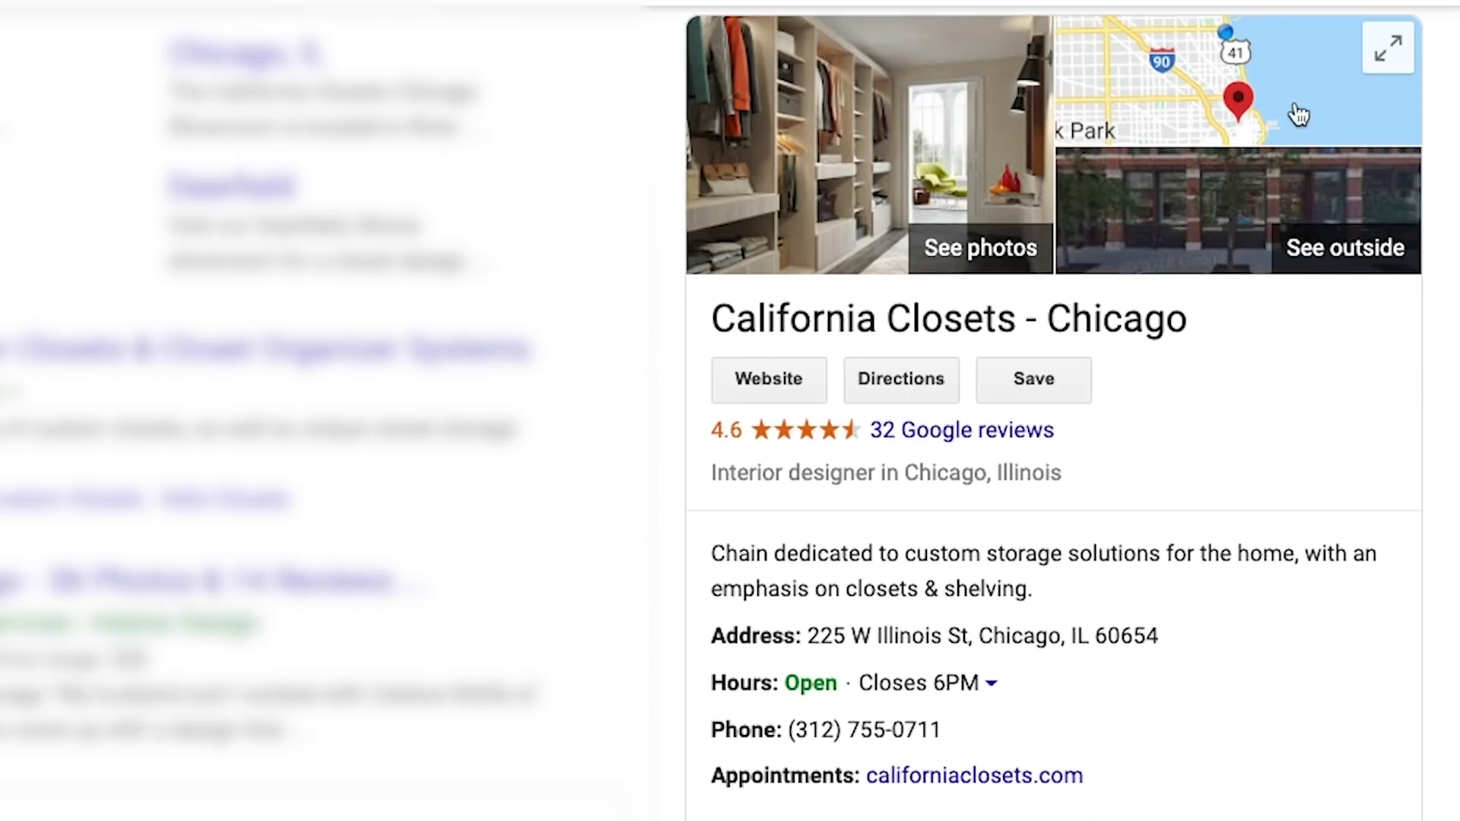
scroll(1054, 410, down, 8)
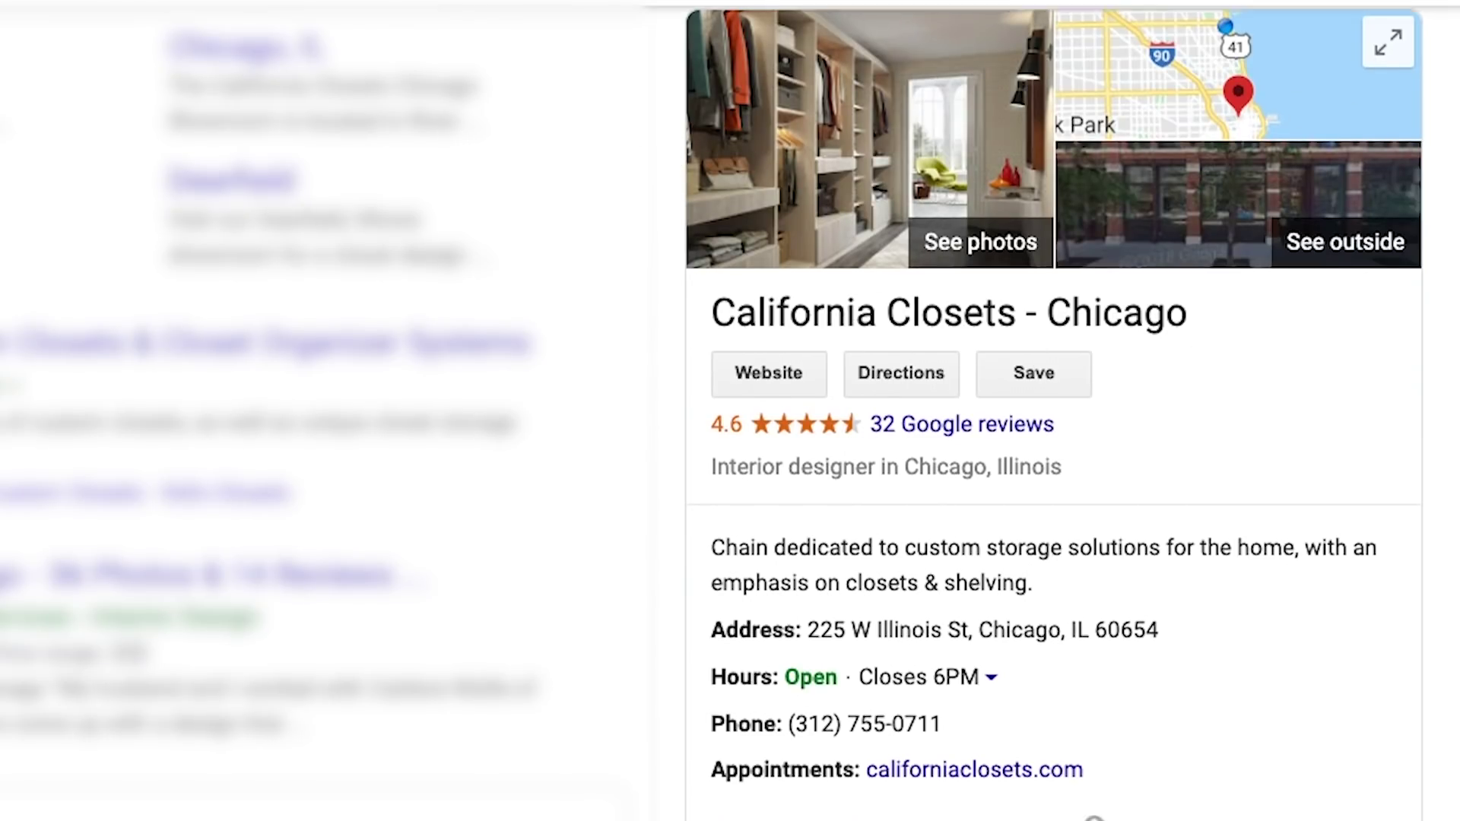
scroll(1344, 382, down, 10)
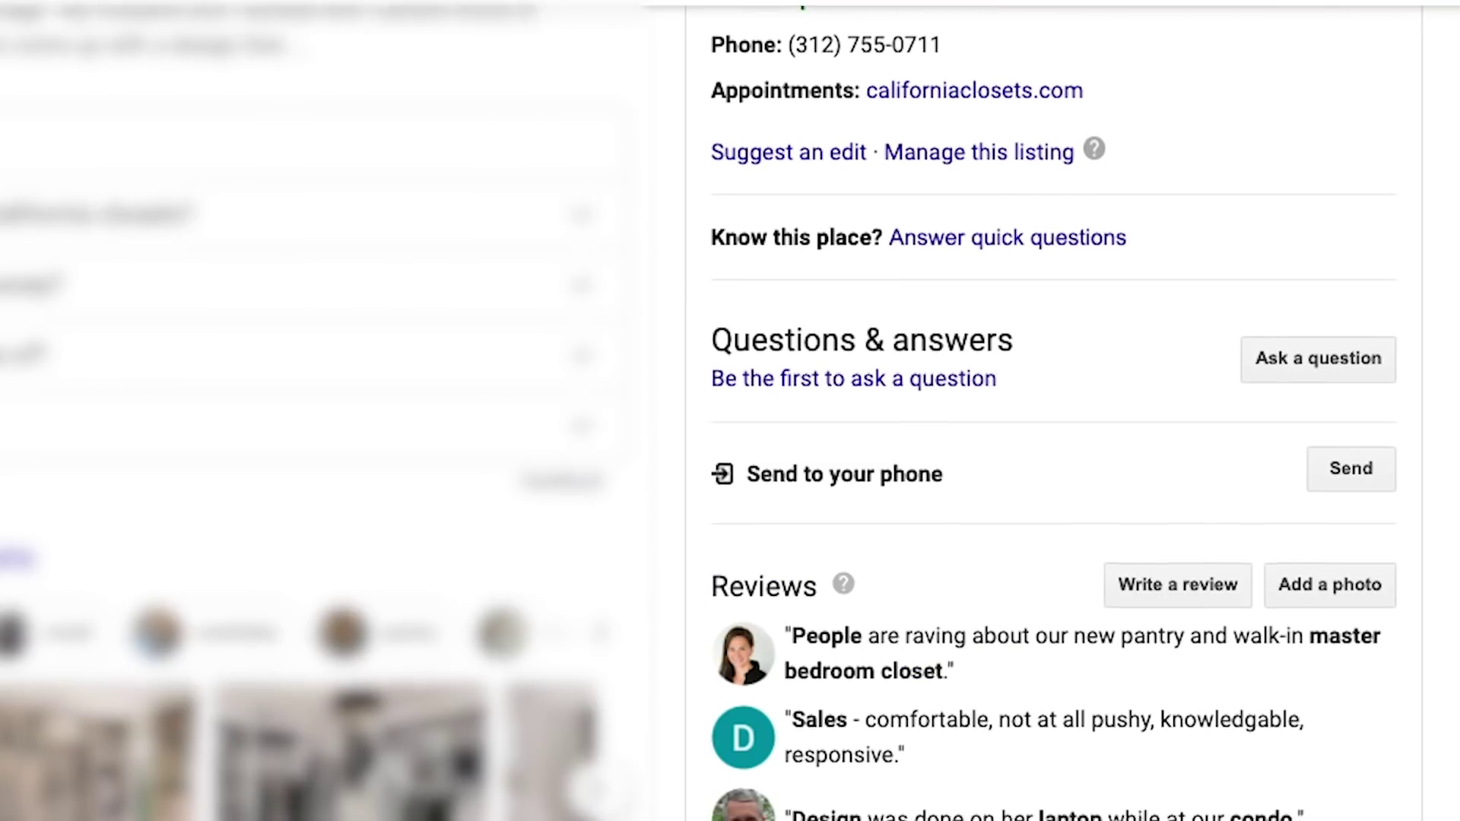
scroll(1343, 382, up, 9)
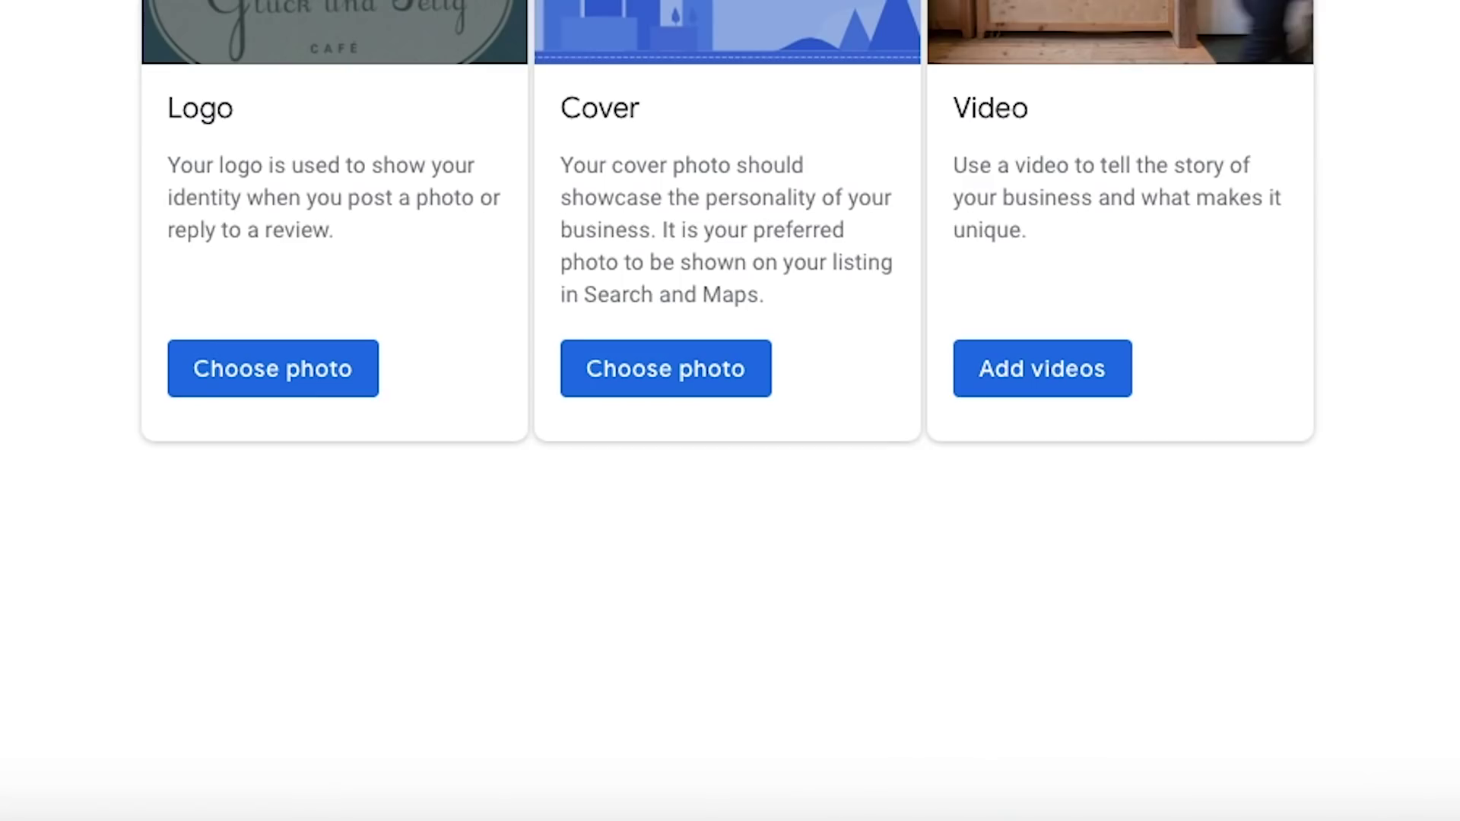
scroll(730, 410, up, 9)
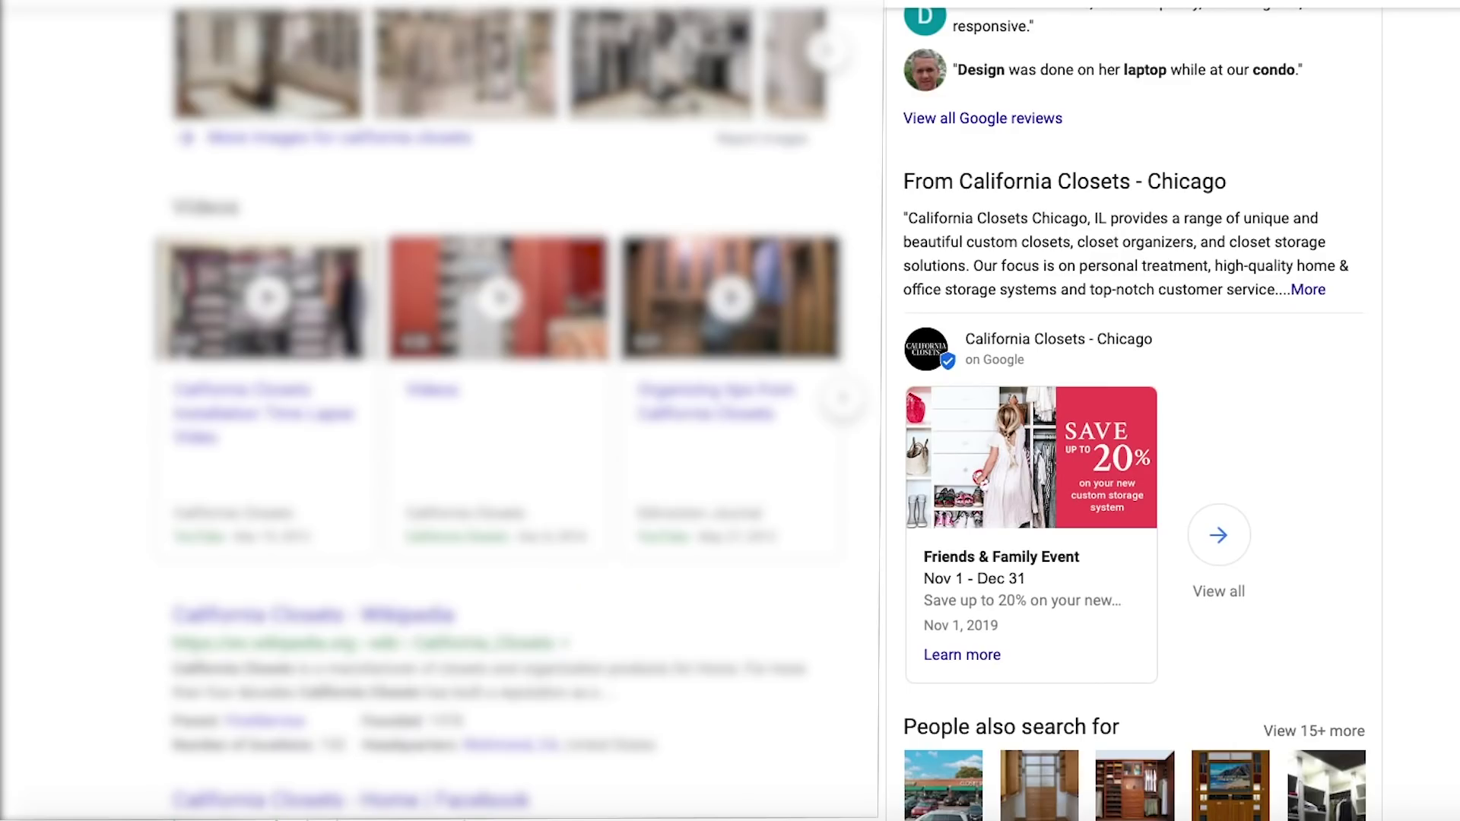
scroll(1292, 273, up, 15)
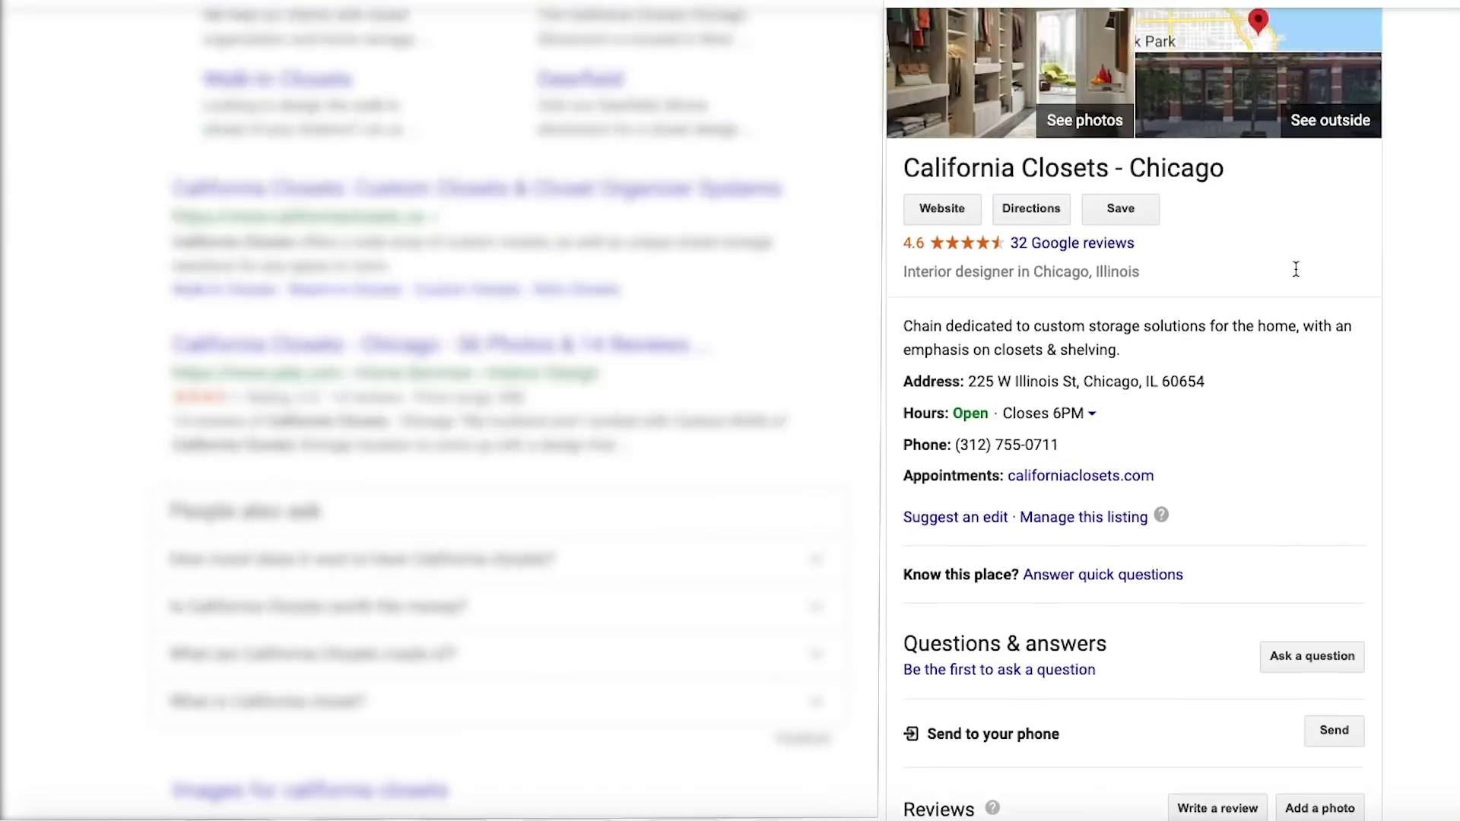
scroll(1301, 275, down, 11)
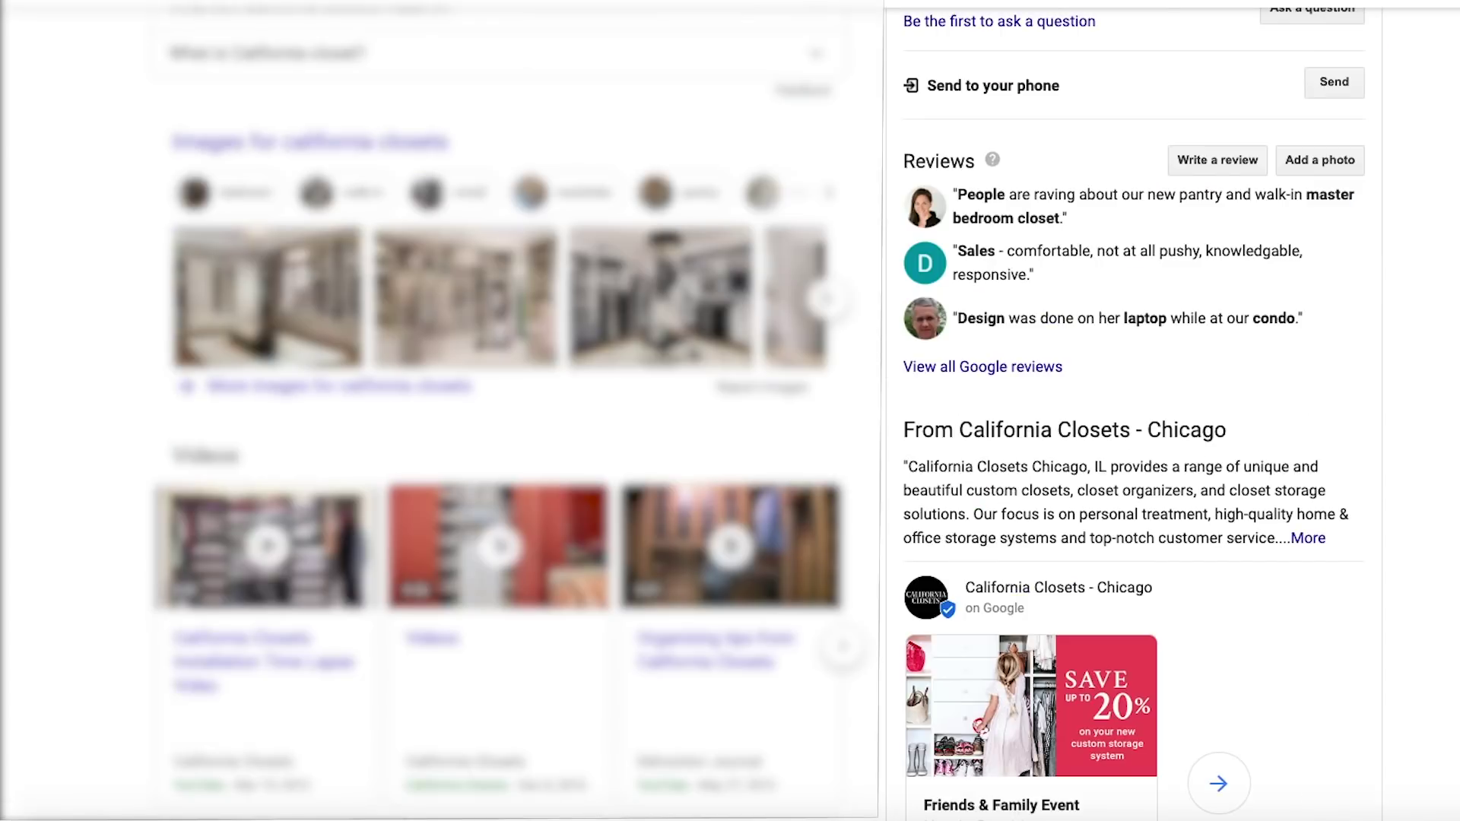
scroll(1302, 275, down, 3)
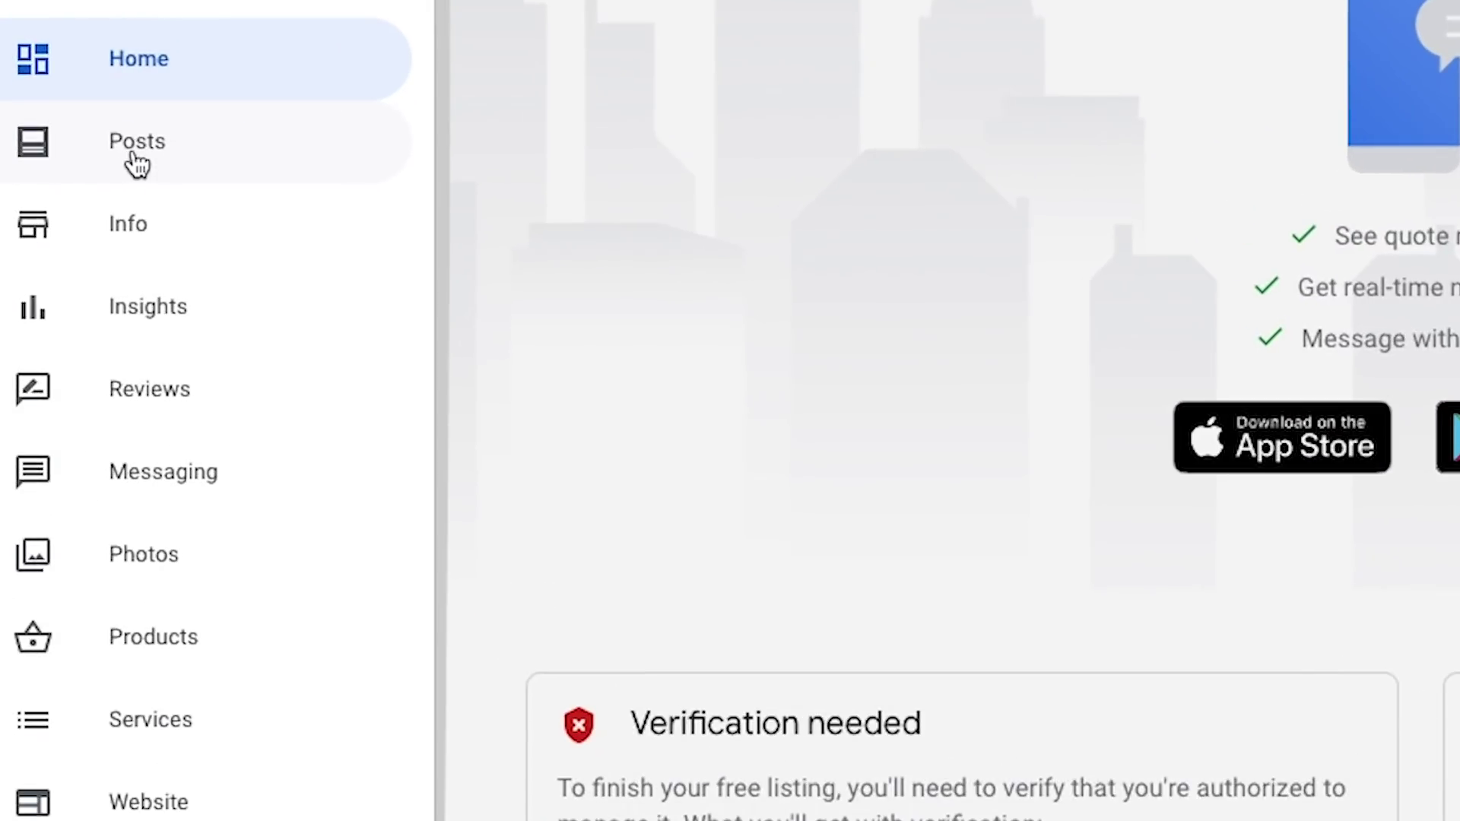
Start a new offer post for the business and title it FREE Closet Design Consultation.
click(134, 156)
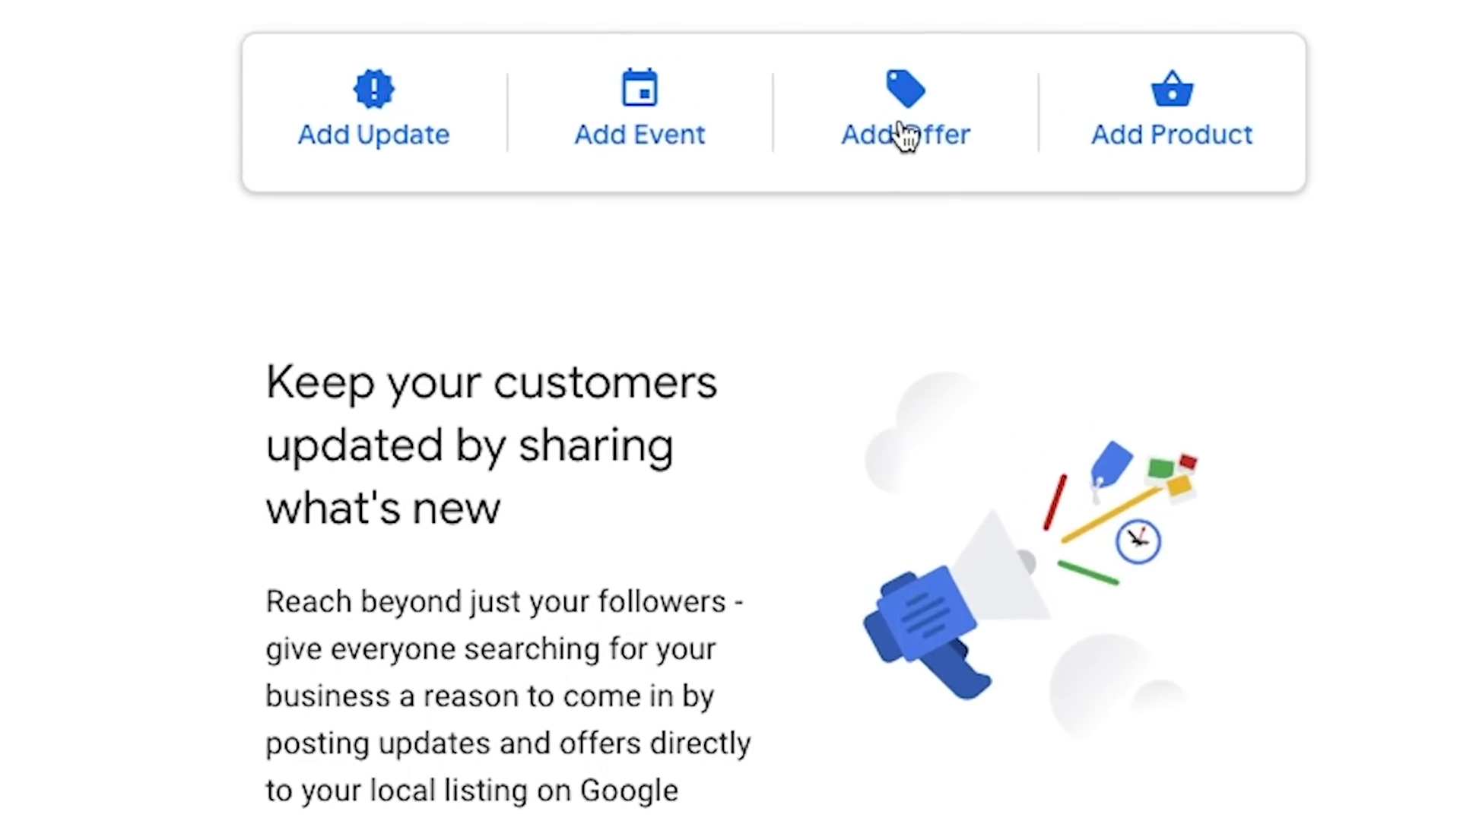
click(902, 136)
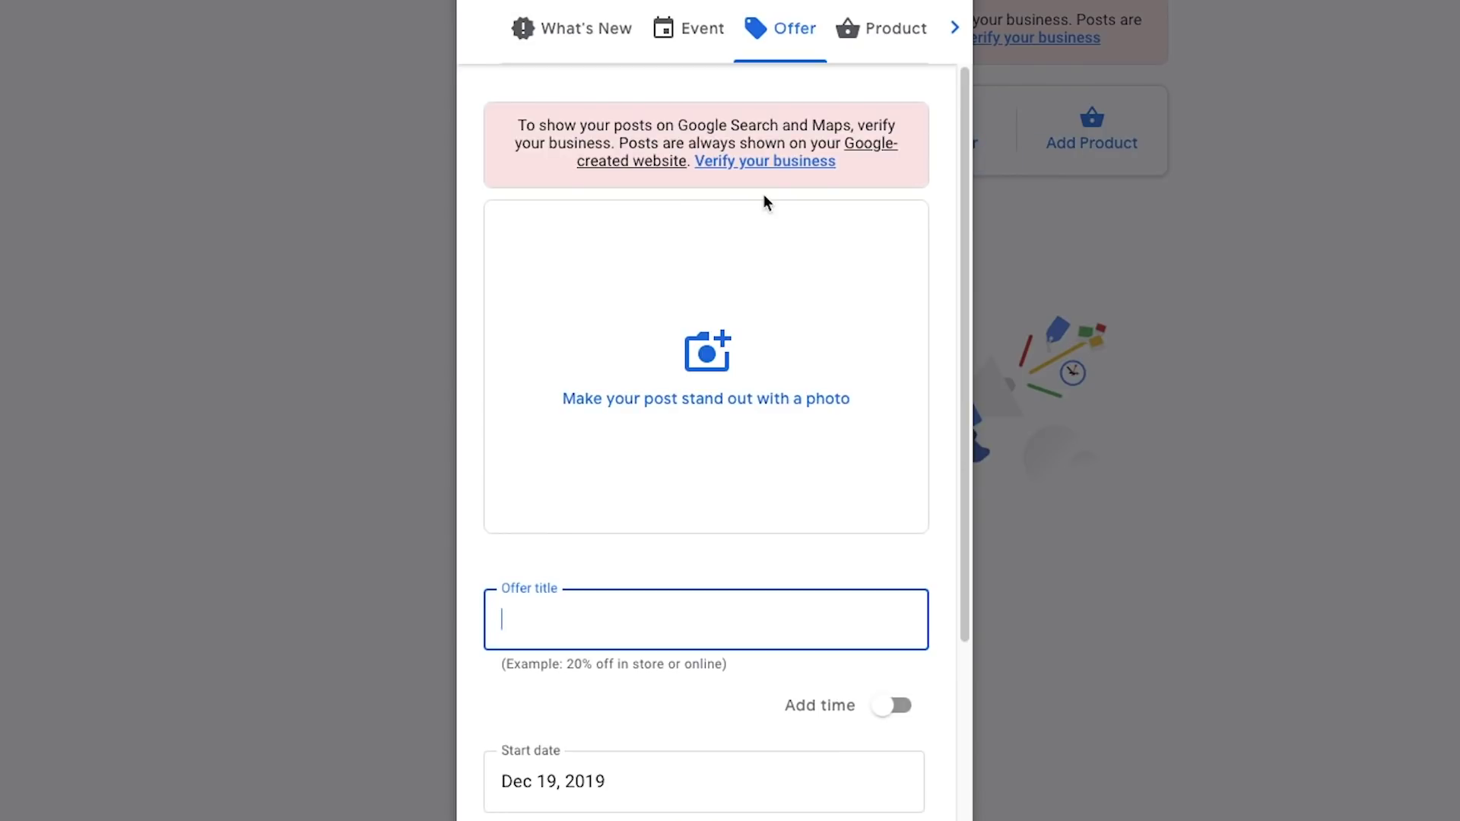
text(FREE Closet Design Consultation)
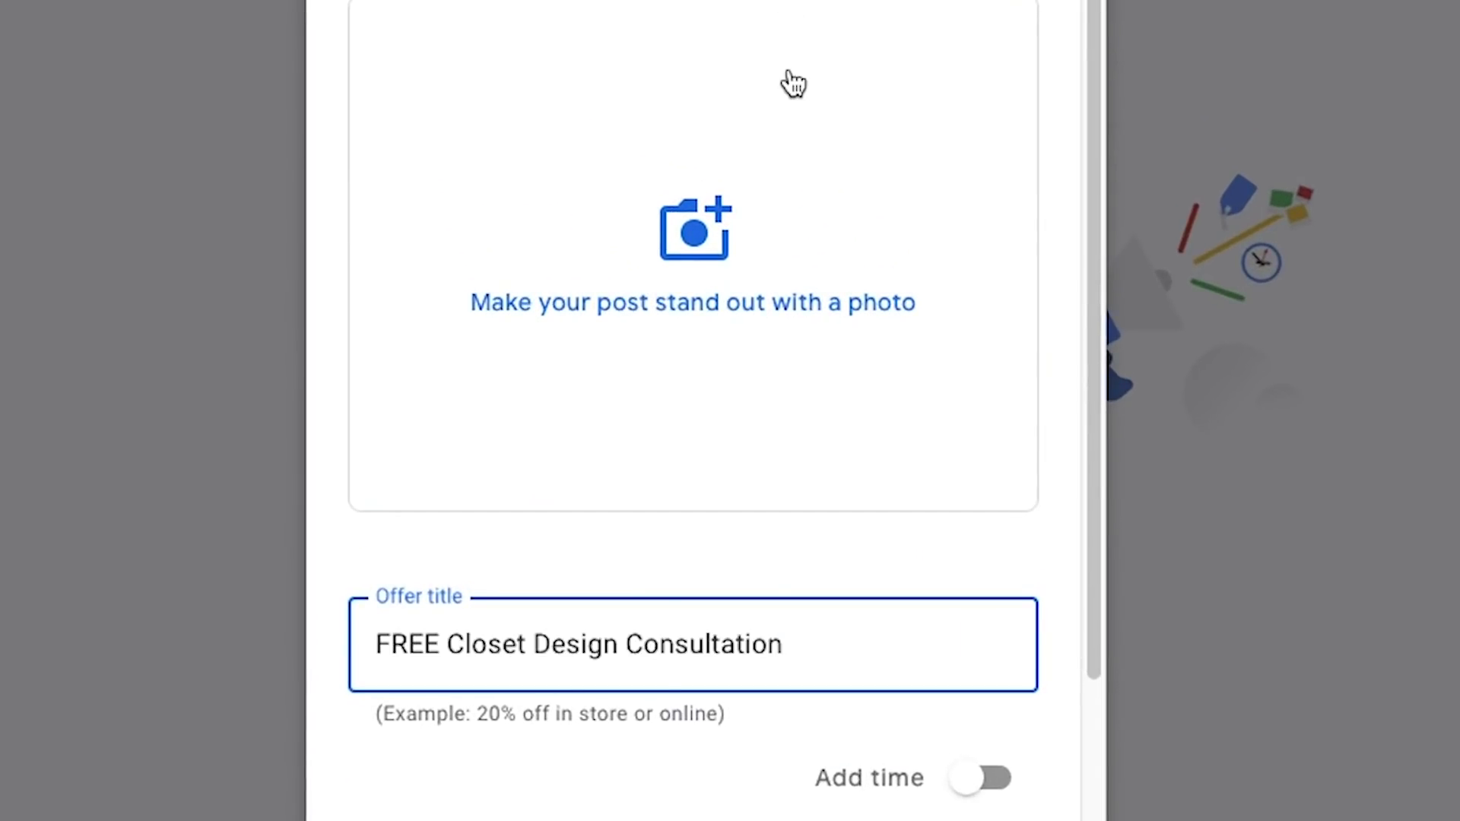
scroll(791, 84, down, 5)
drag(448, 205, 619, 206)
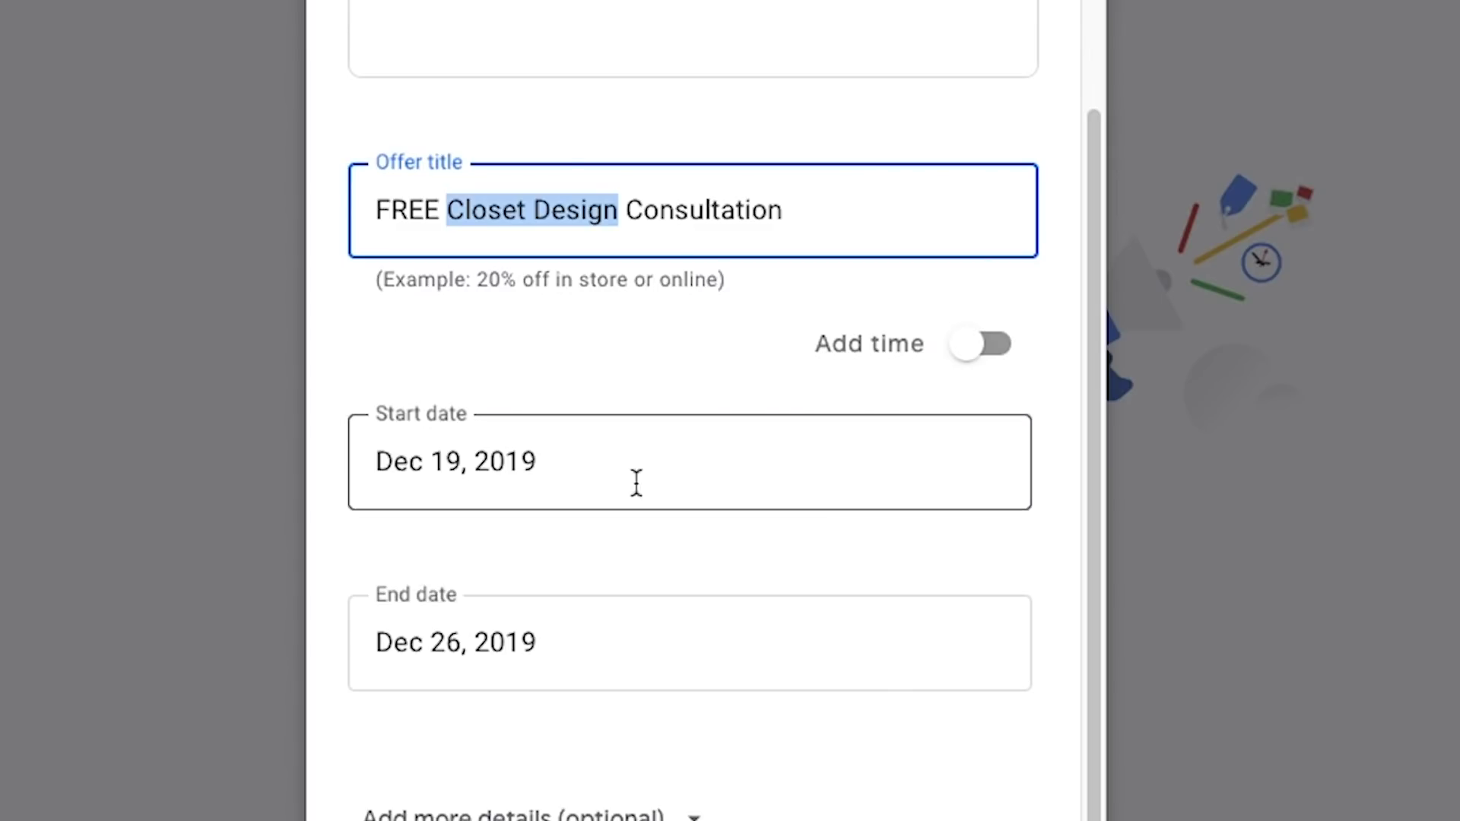
click(566, 215)
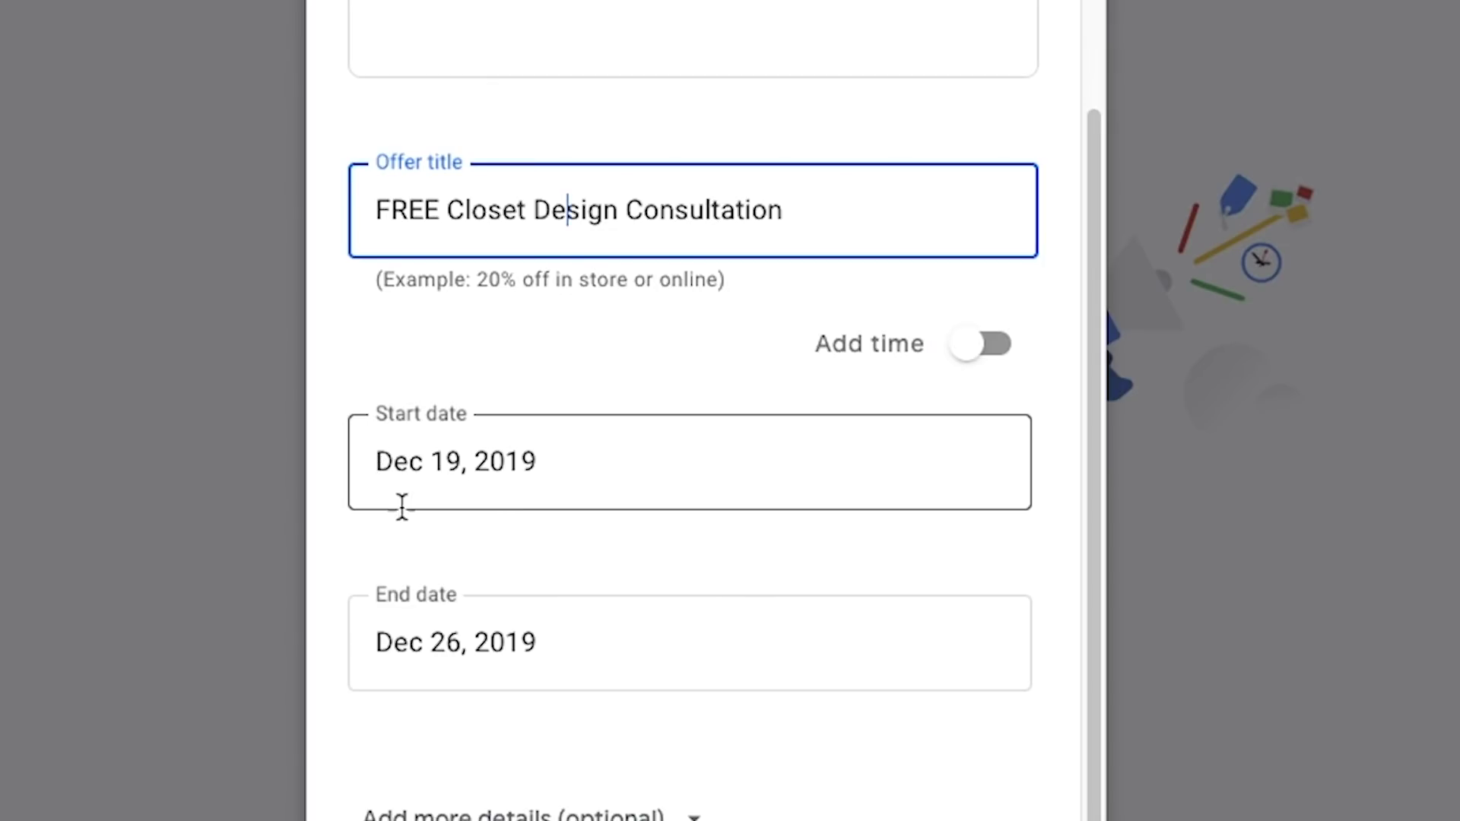
Set the offer's end date to May 30, 2020.
click(505, 642)
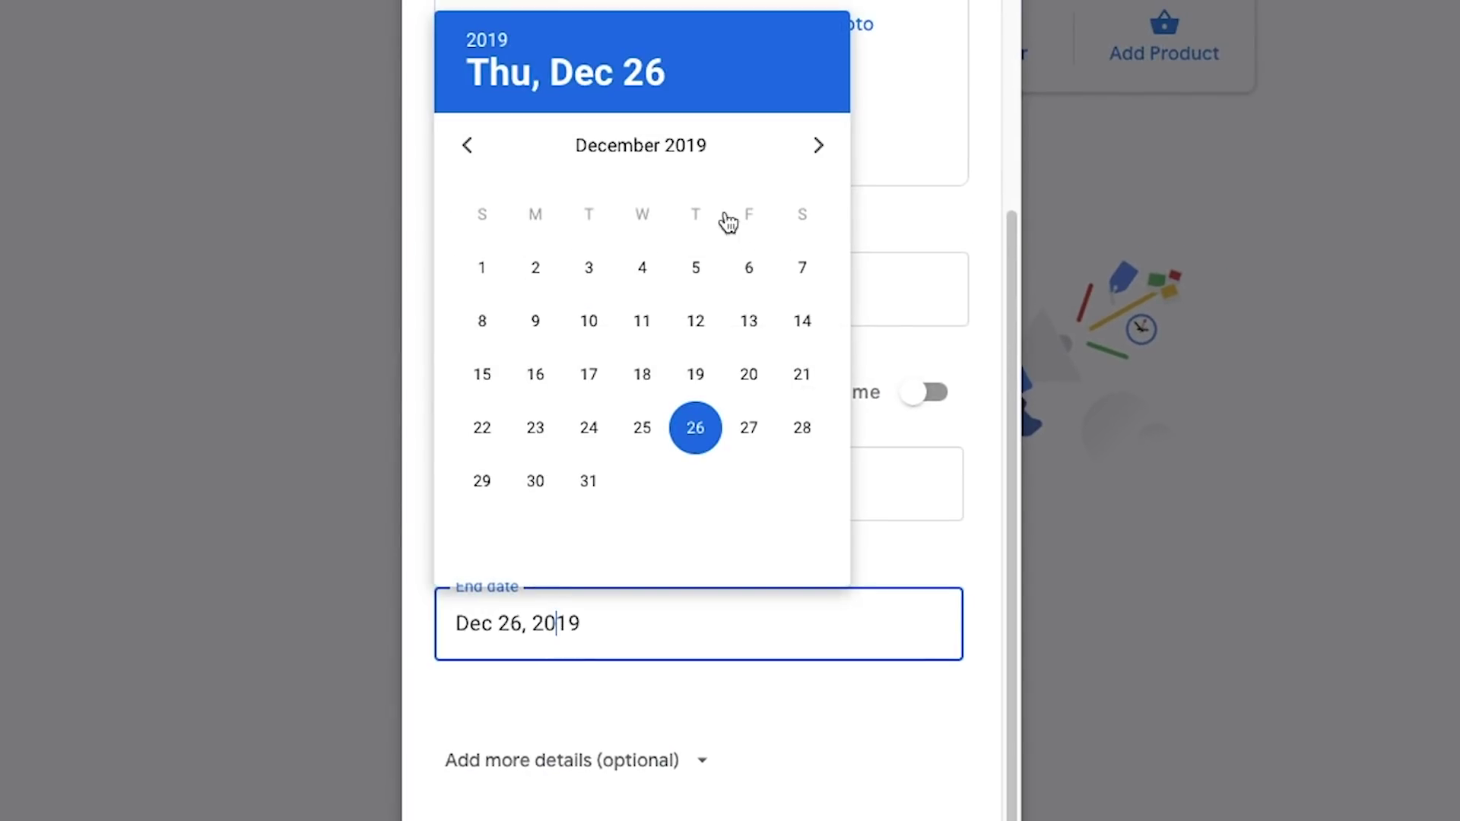
click(818, 145)
click(818, 148)
click(820, 149)
click(819, 146)
click(819, 146)
click(802, 483)
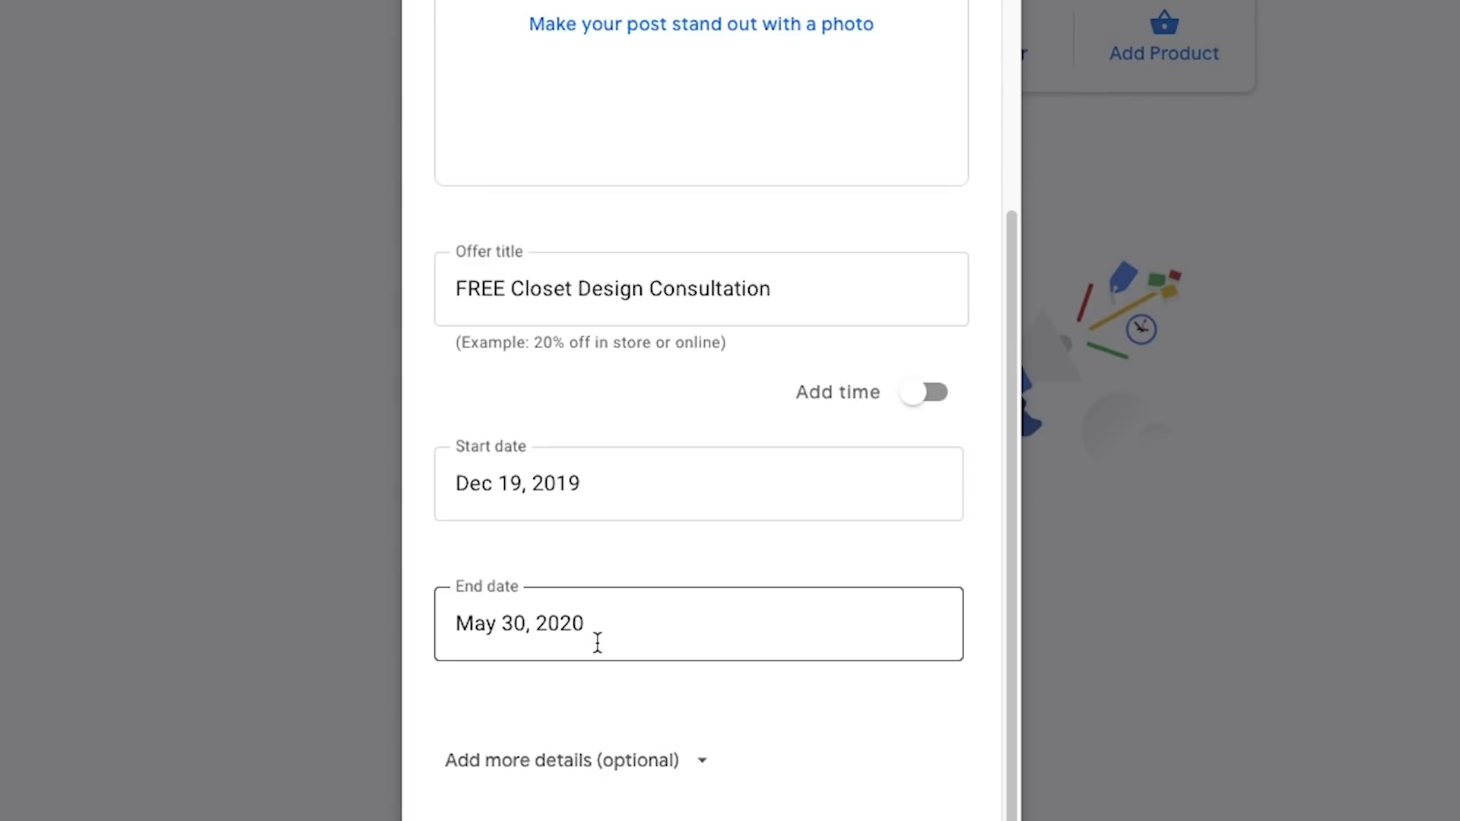
Add the custom walk-in closet photo to the offer post and publish it.
scroll(601, 639, up, 4)
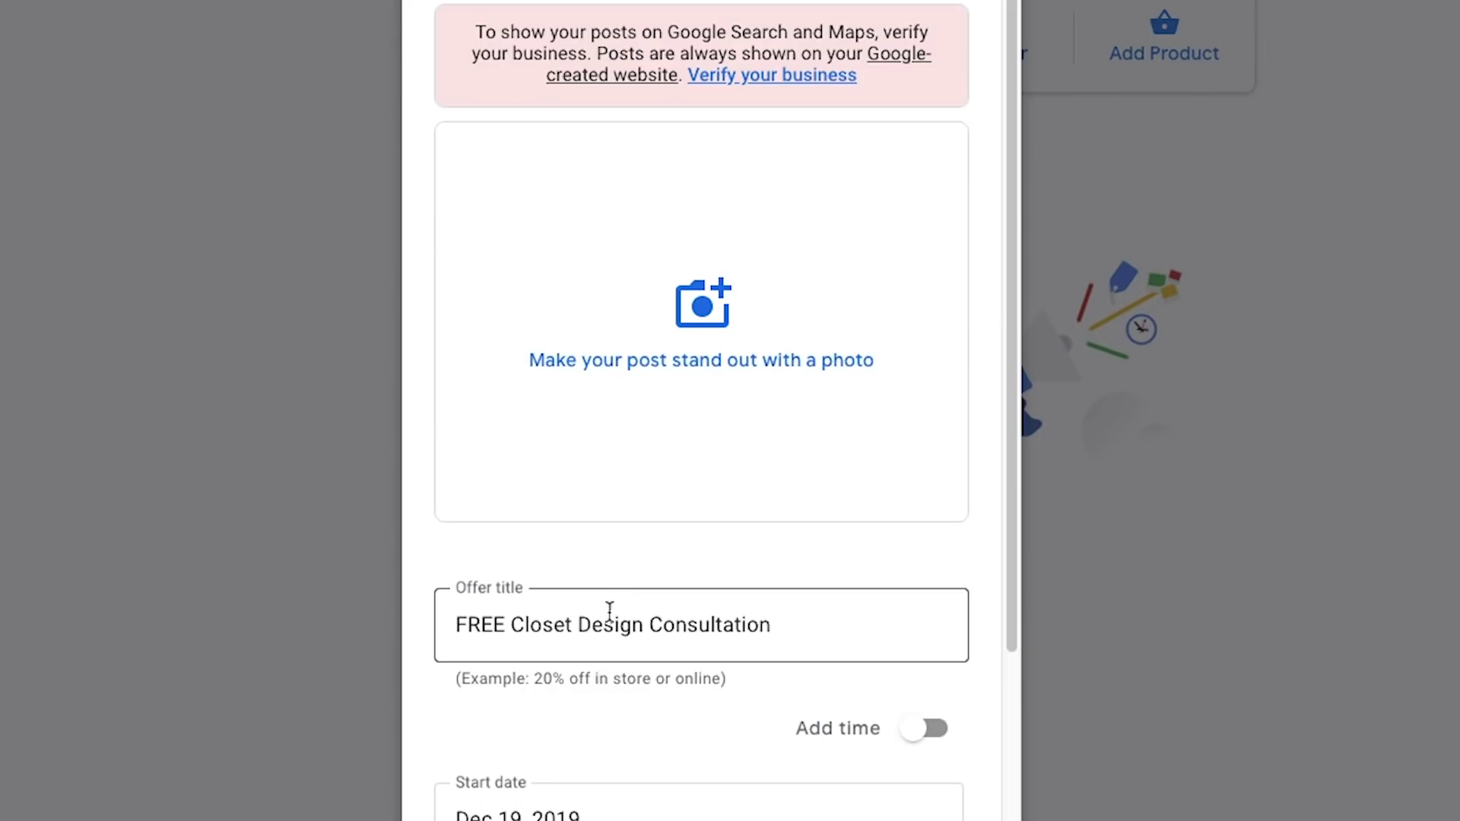
click(702, 307)
drag(681, 407, 664, 380)
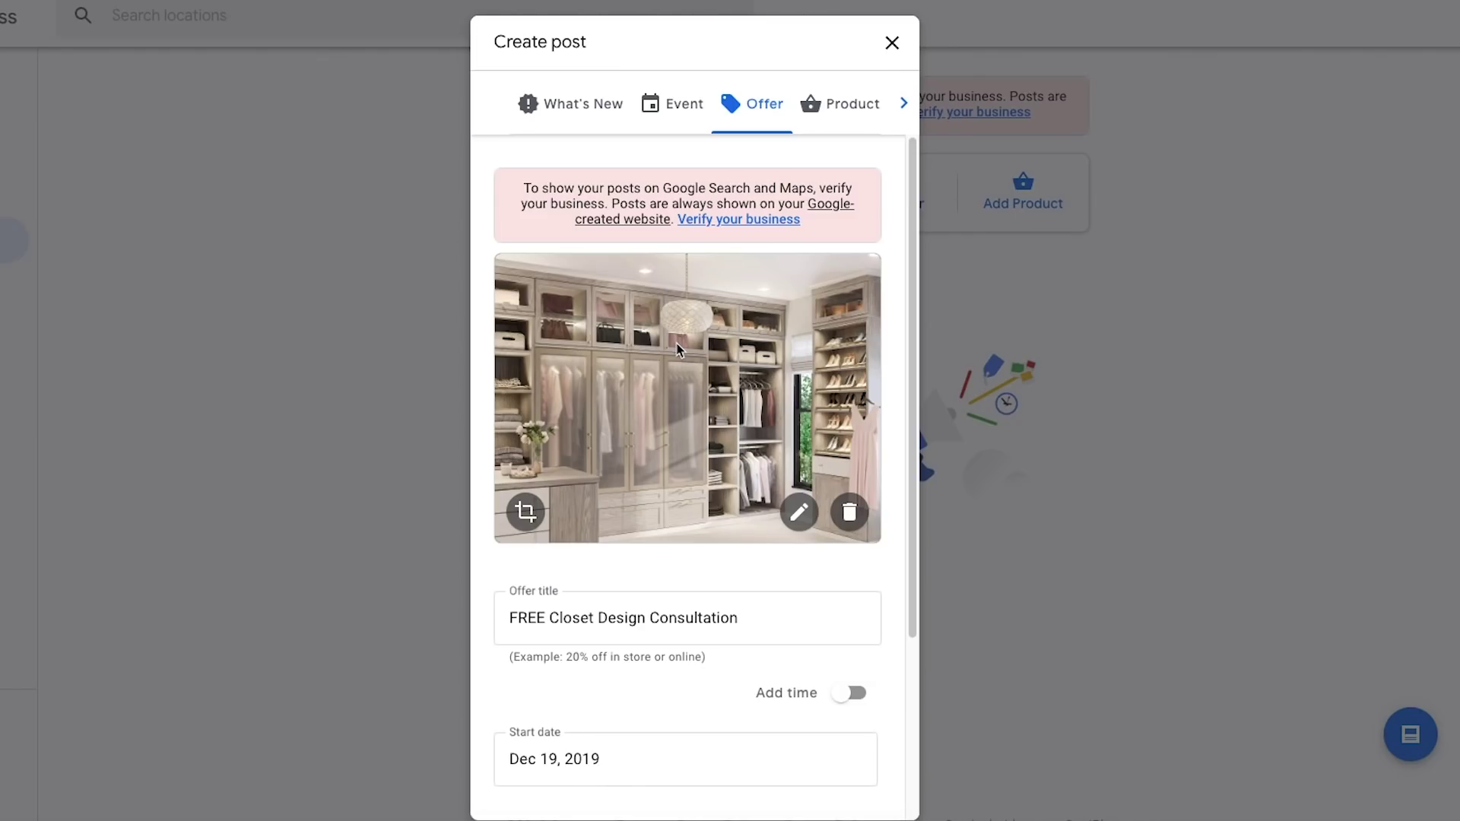
scroll(679, 348, down, 3)
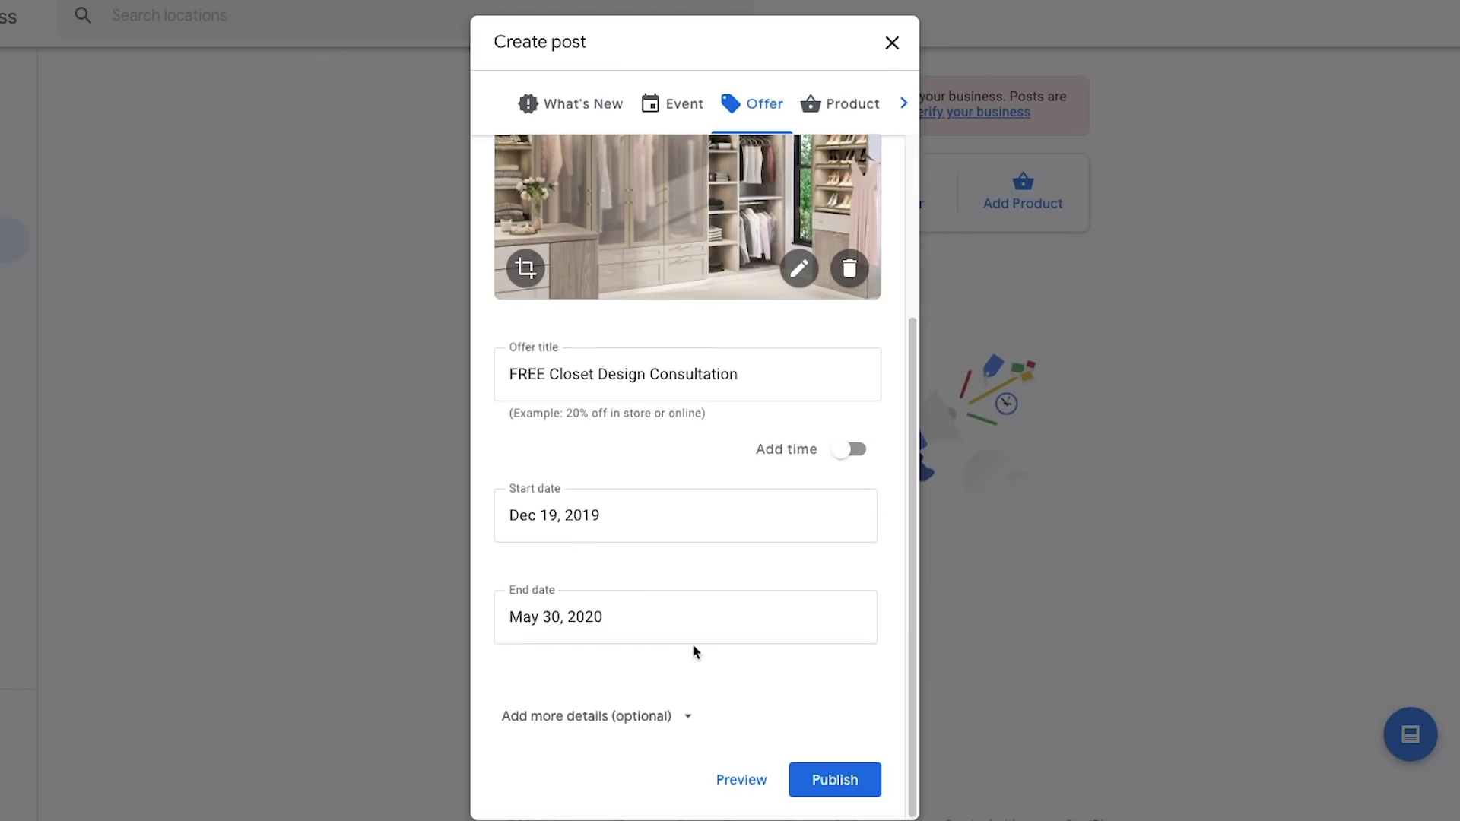
click(896, 762)
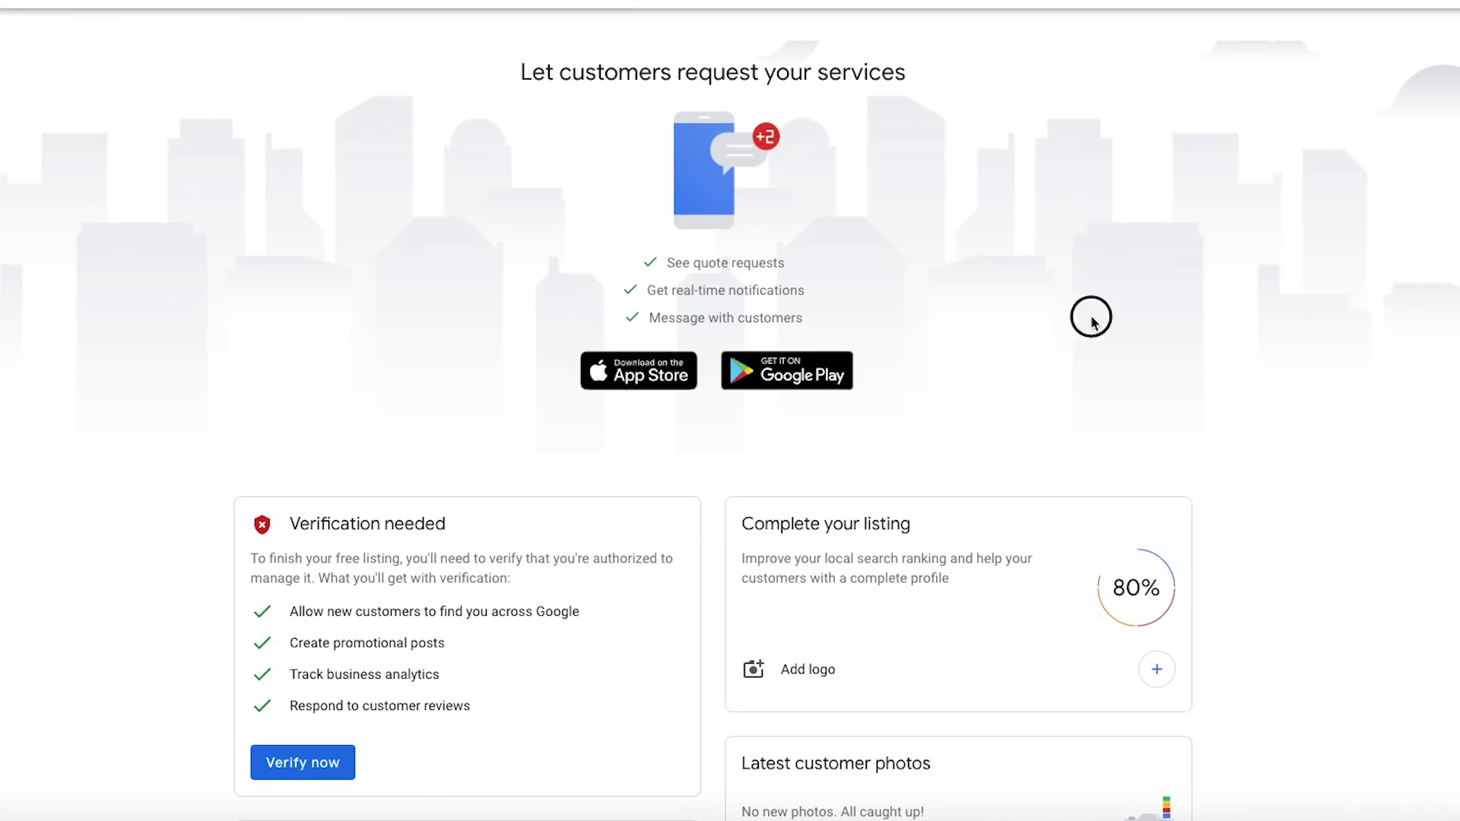
Upload closet-logo.jpg from the computer and set it as the business logo, then return to the listing's home page.
scroll(1197, 352, down, 1)
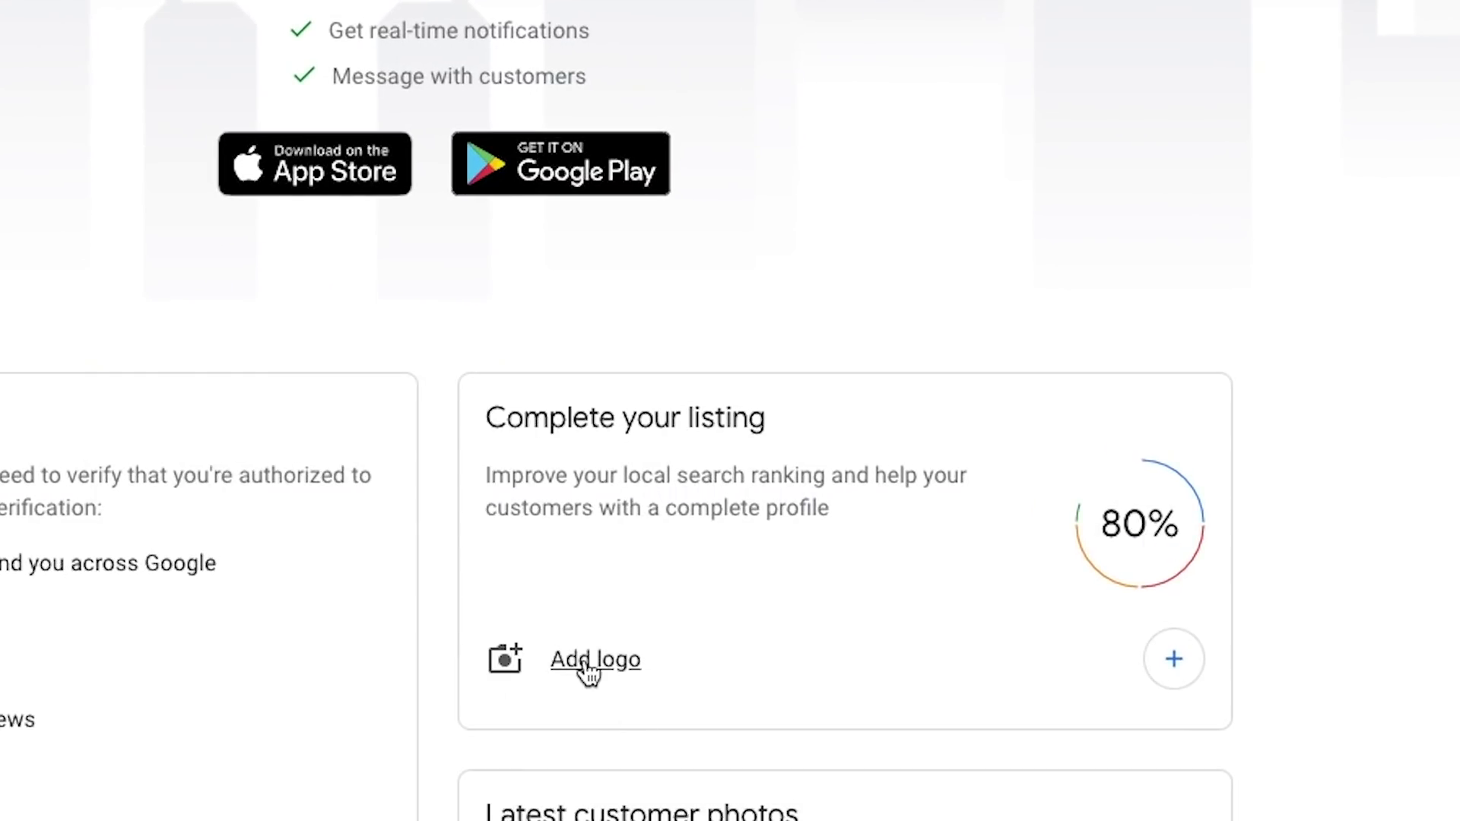
click(586, 671)
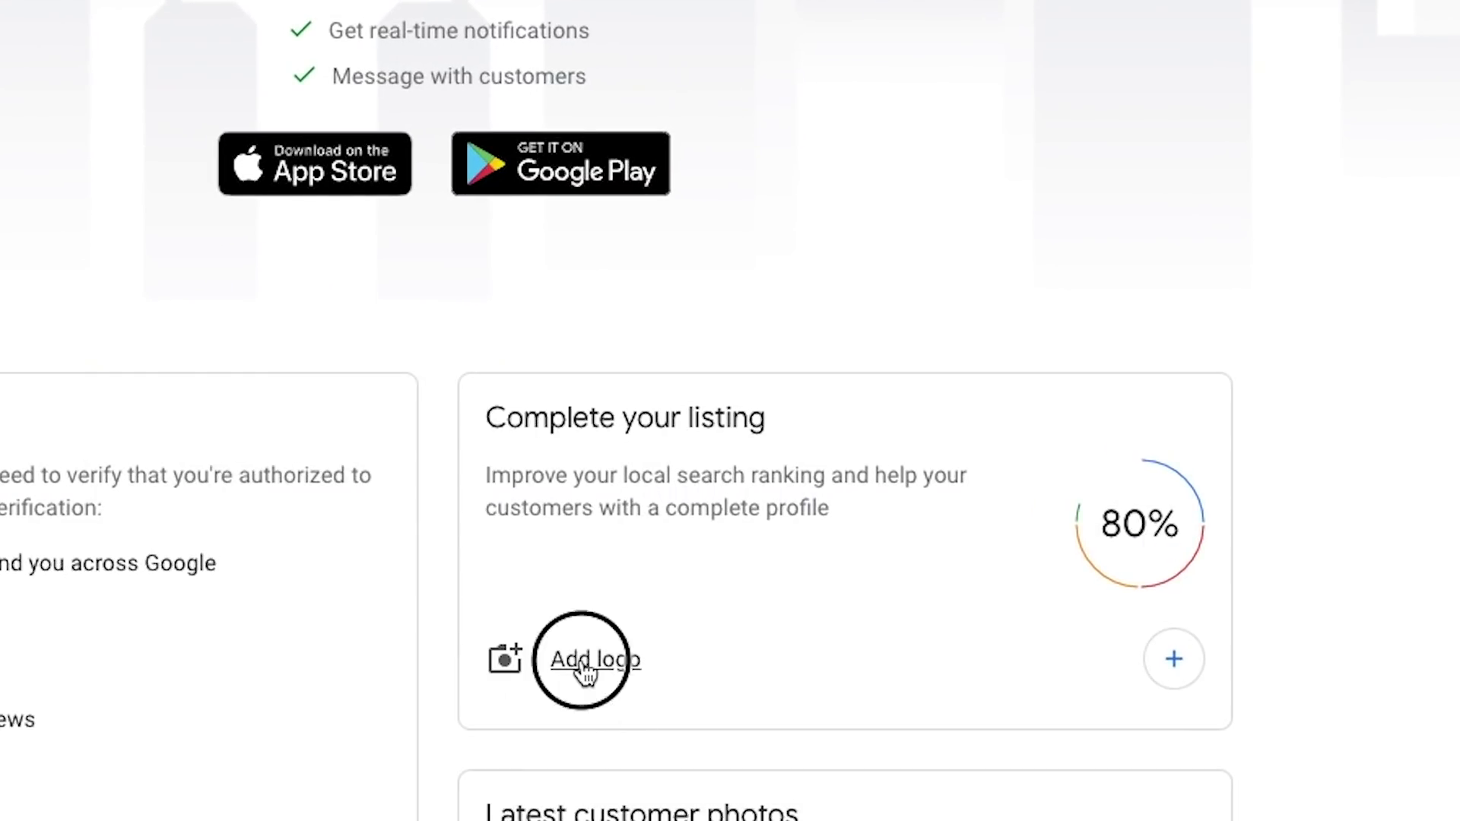
scroll(863, 532, down, 1)
scroll(862, 536, down, 1)
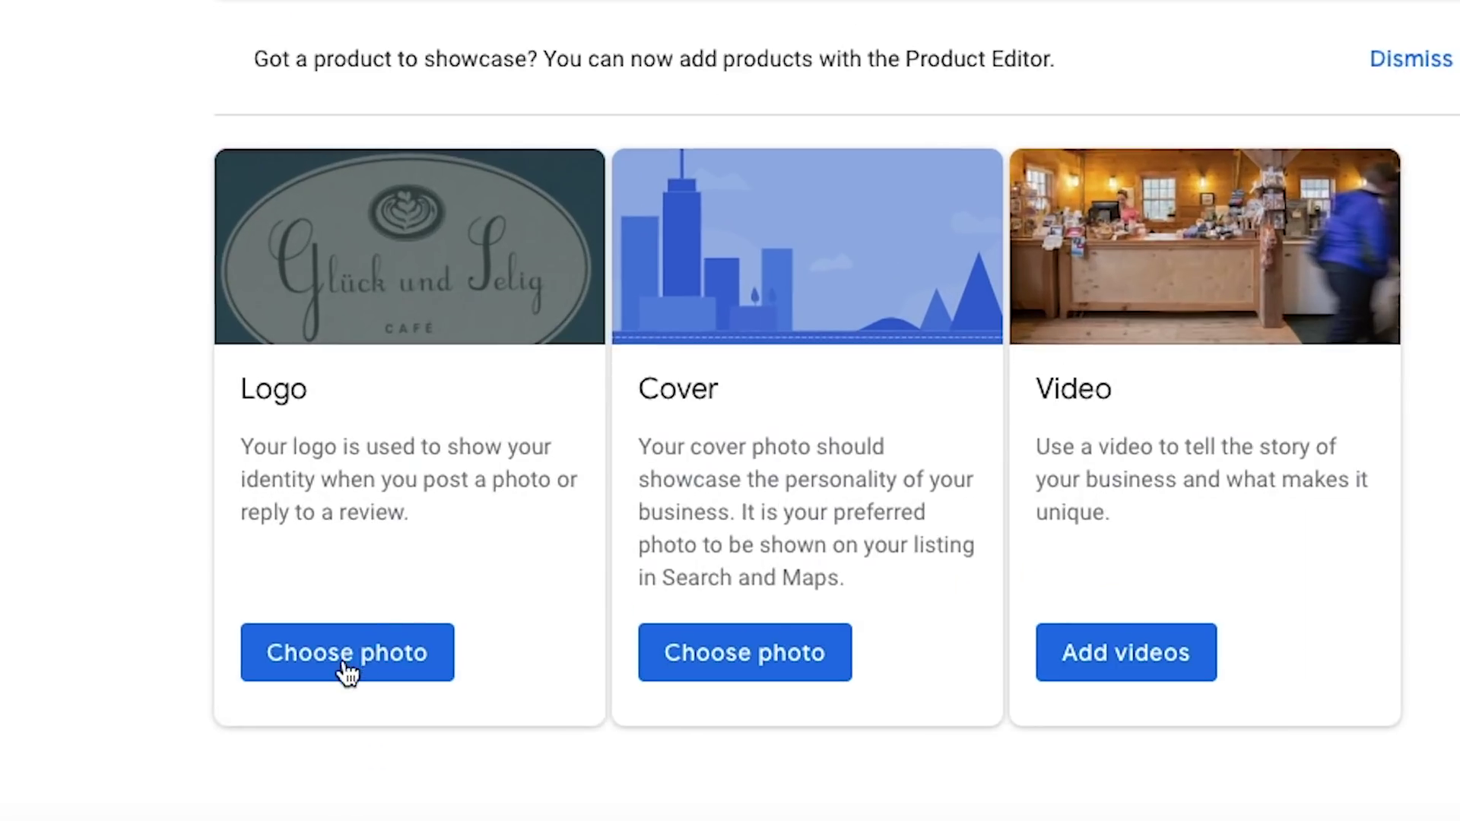
click(286, 669)
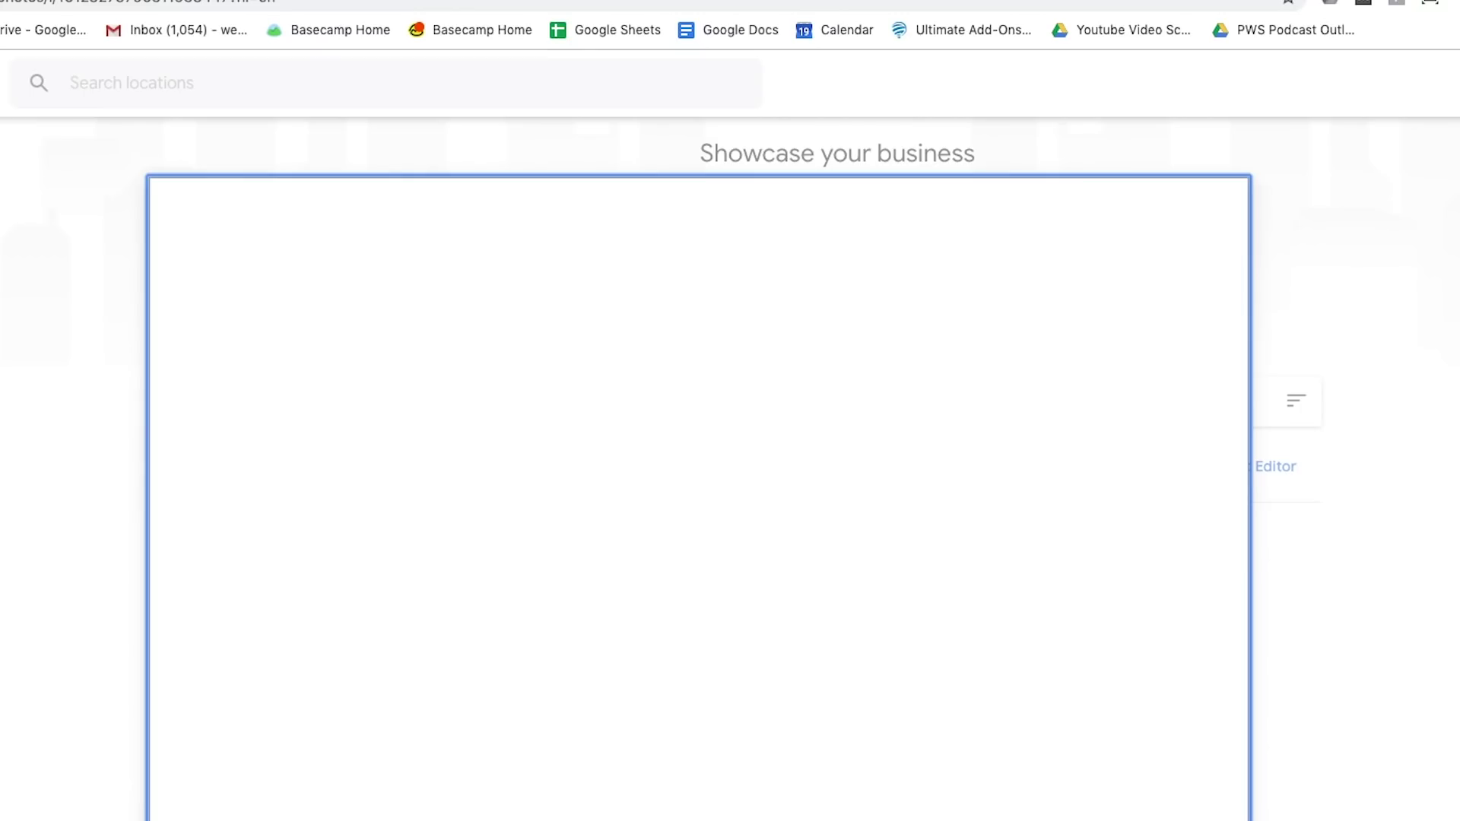
click(704, 570)
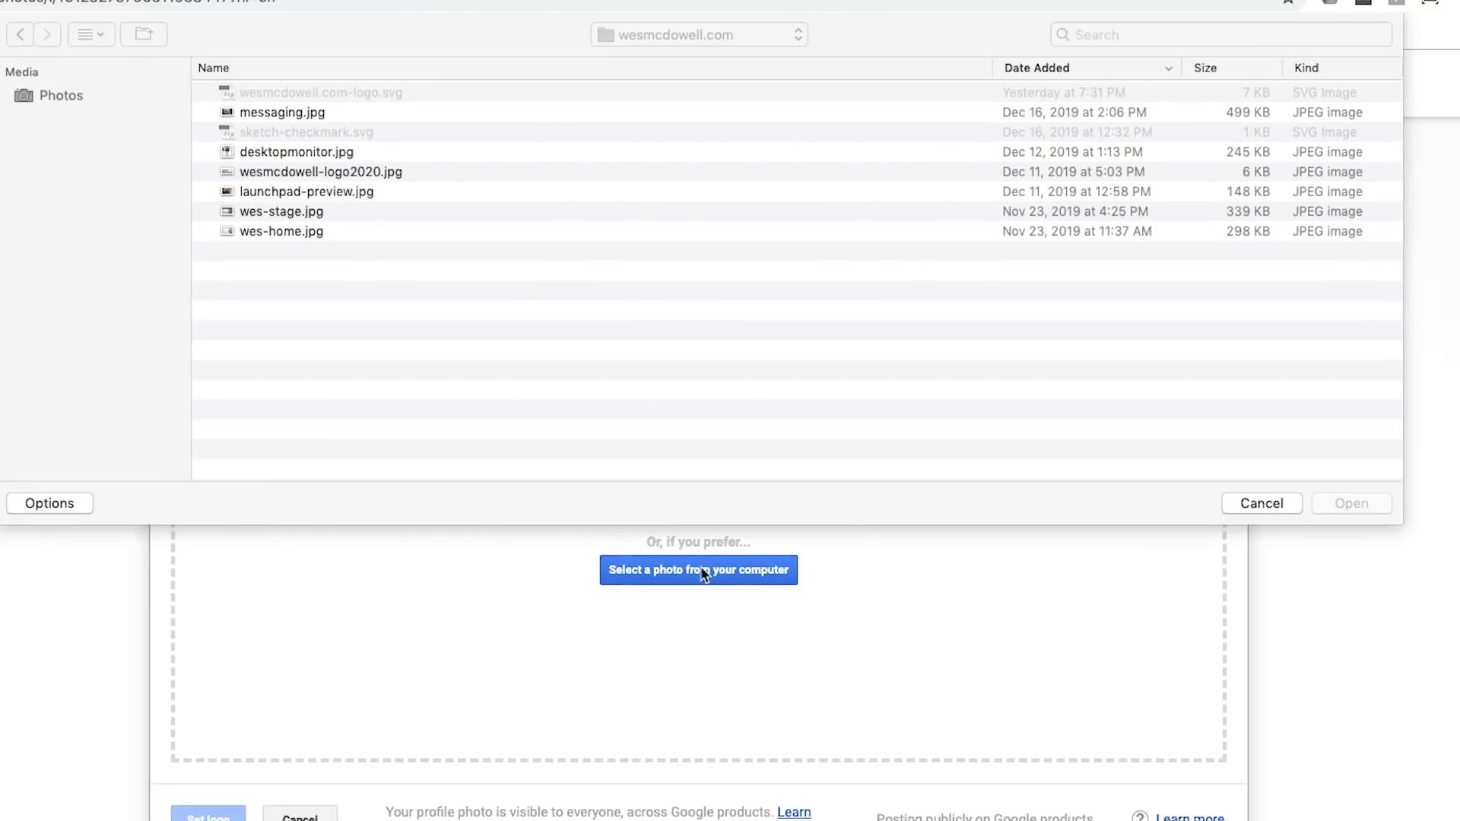
click(44, 311)
click(304, 92)
click(1351, 504)
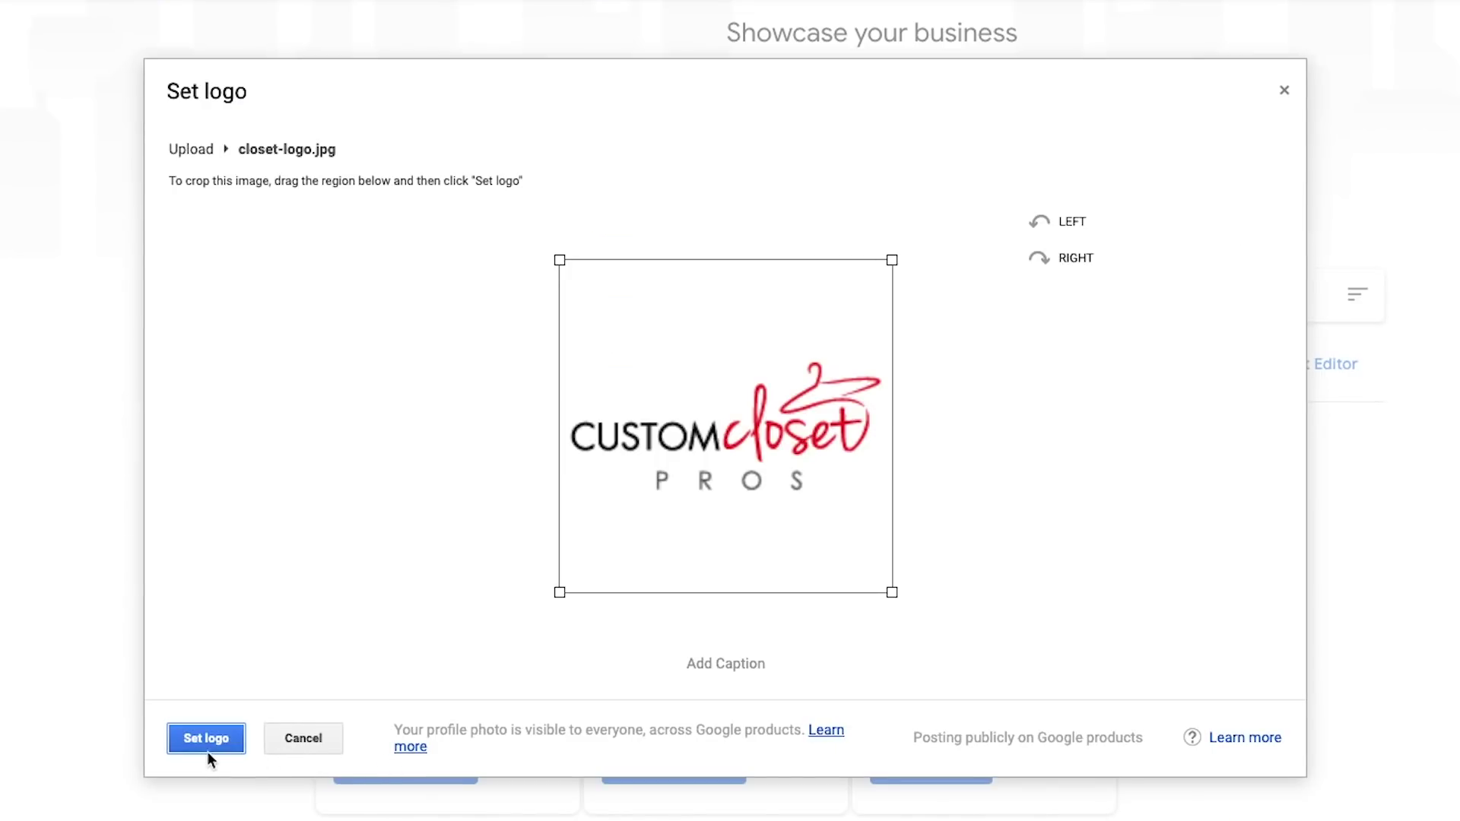
click(207, 739)
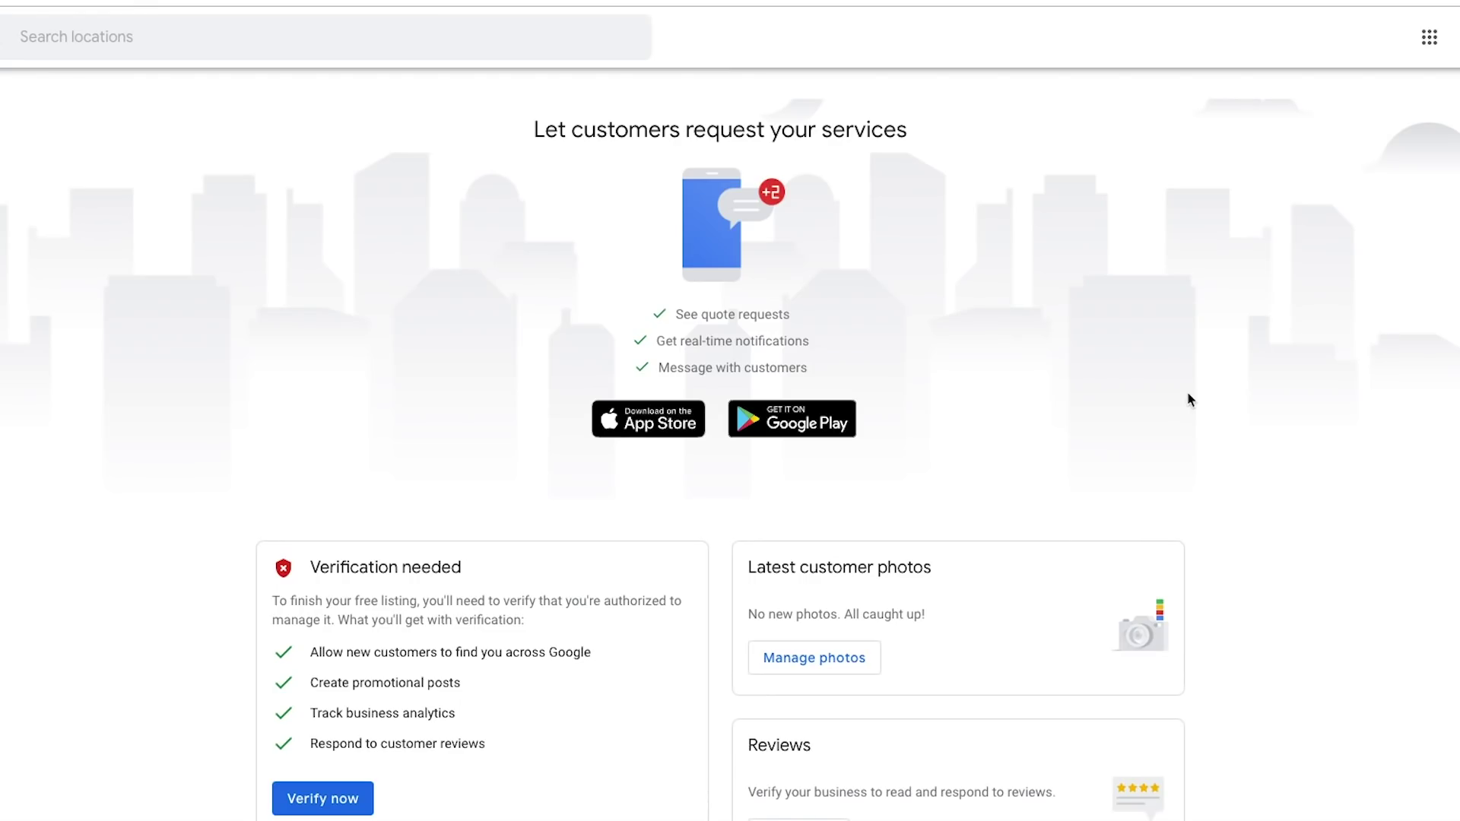
scroll(1147, 391, down, 2)
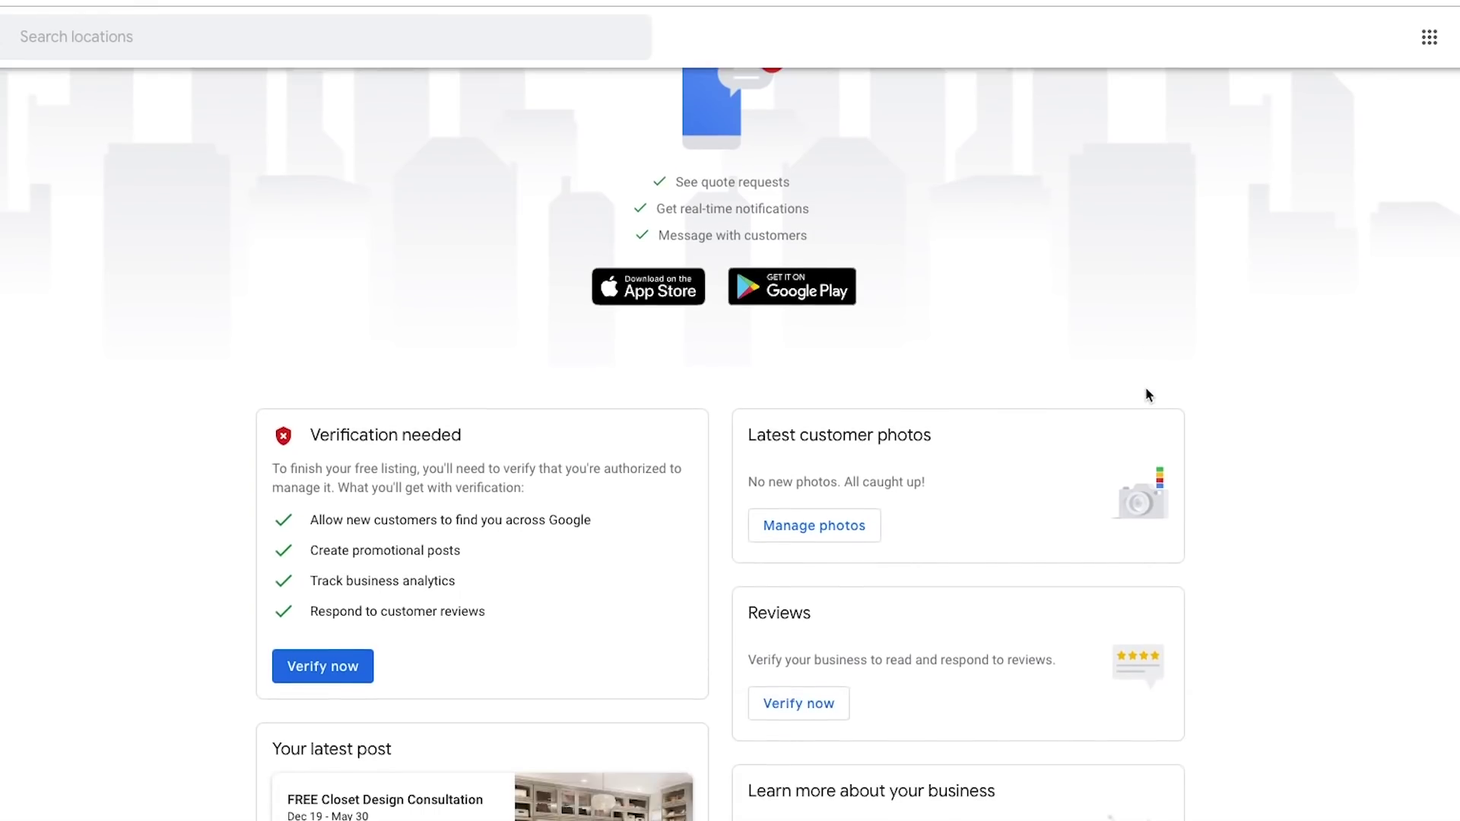